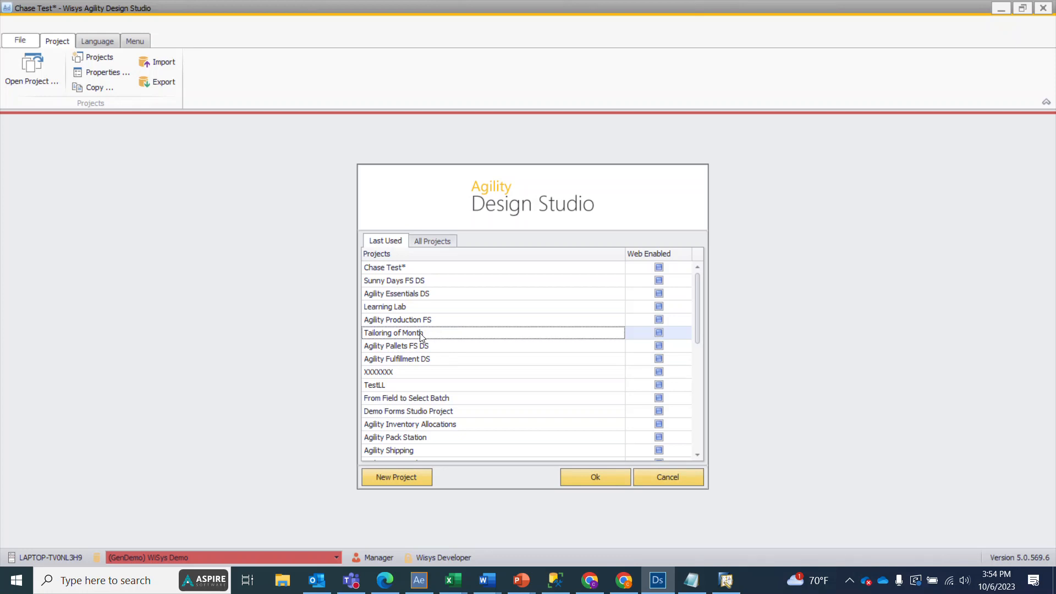
Step: Open the Tailoring of Month project and create a process grid component named "ToM Palletize Grid"
double_click(420, 333)
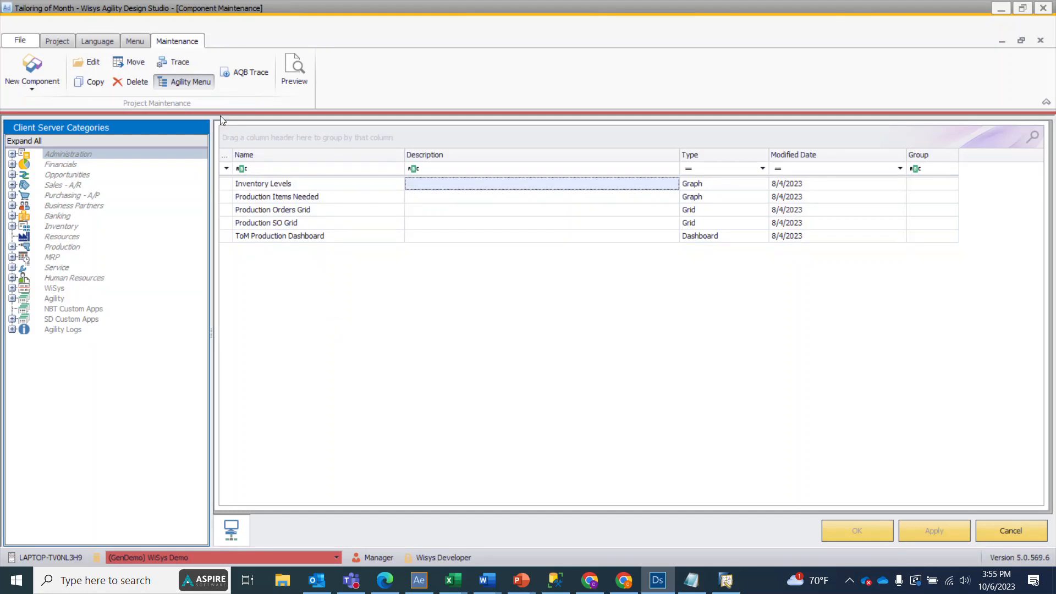
click(43, 83)
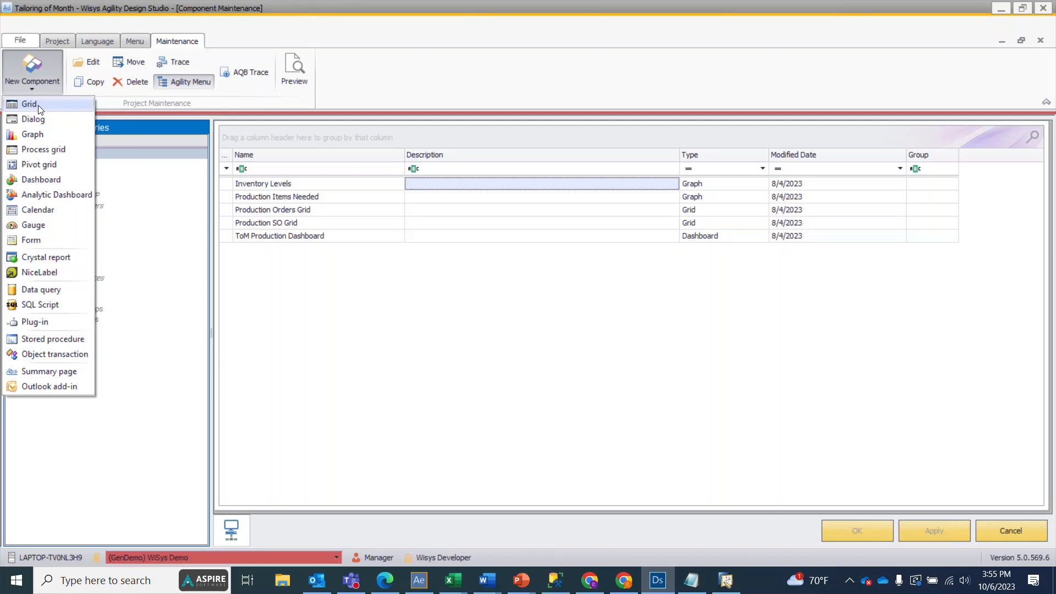
click(32, 153)
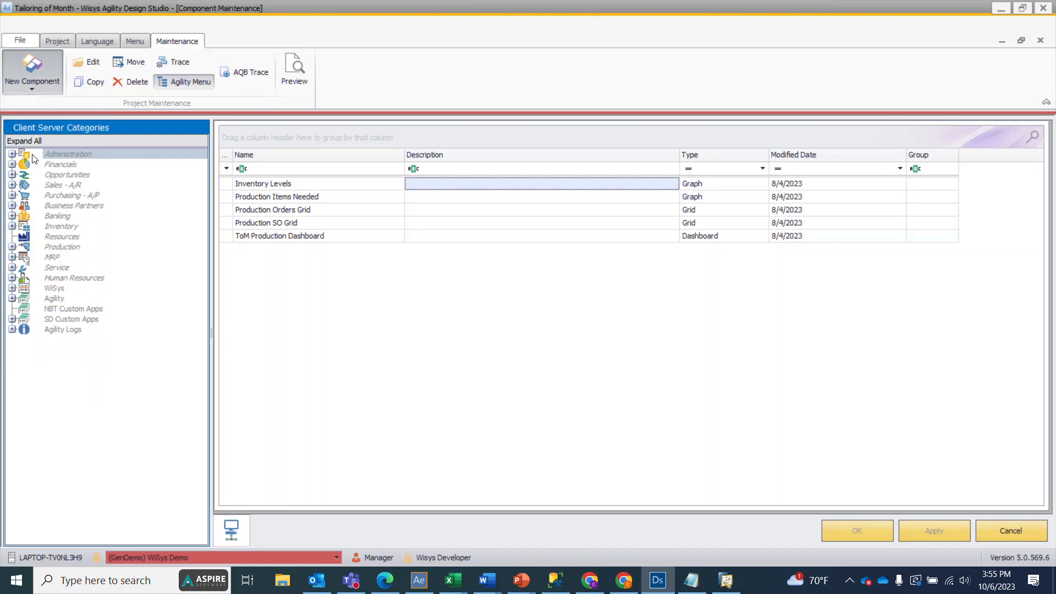
click(516, 234)
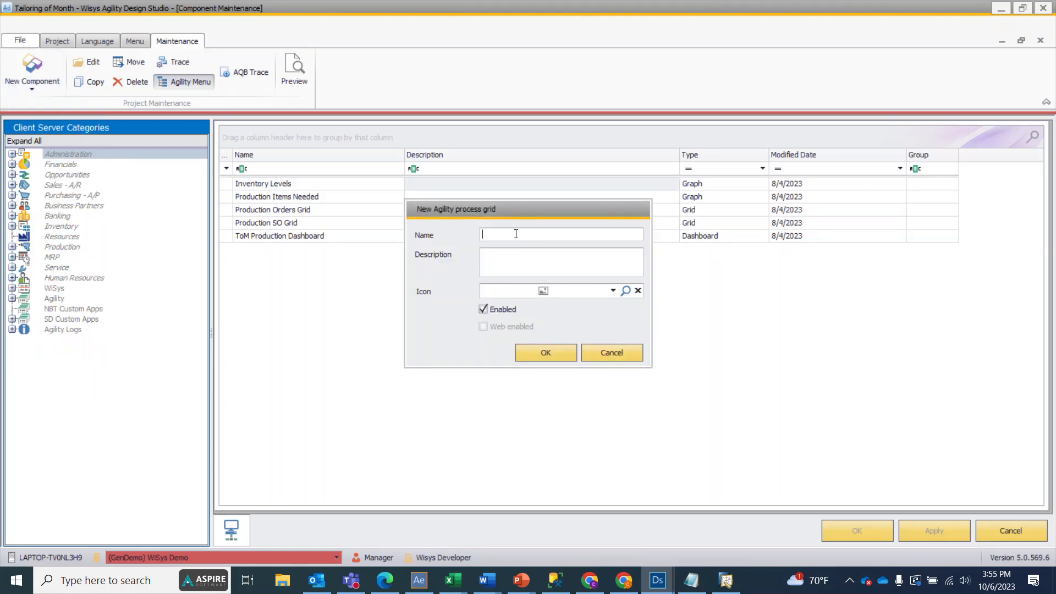
text(ToM Palletize Grid)
click(546, 352)
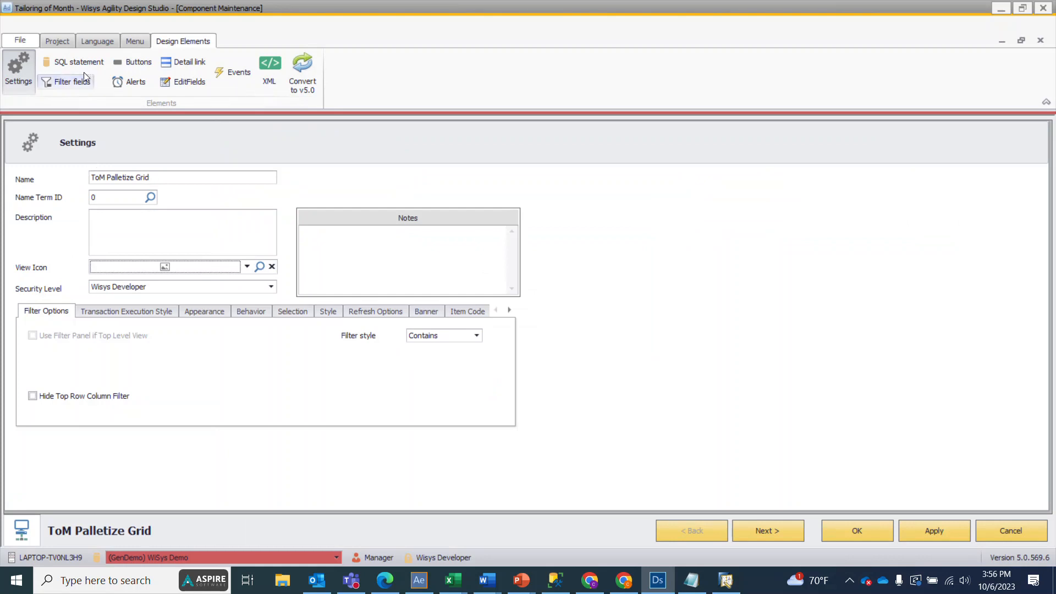
Step: Paste the copied item and bin quantity query (OITM, OIBQ, OBIN, WSPKGLIN) into the grid's SQL statement and format it
click(68, 64)
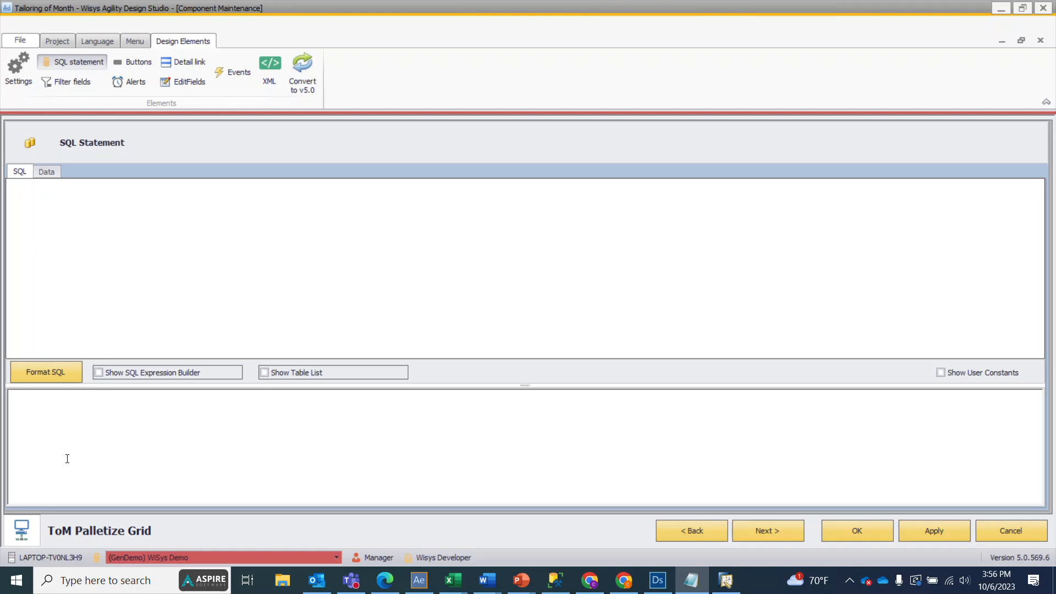
right_click(36, 397)
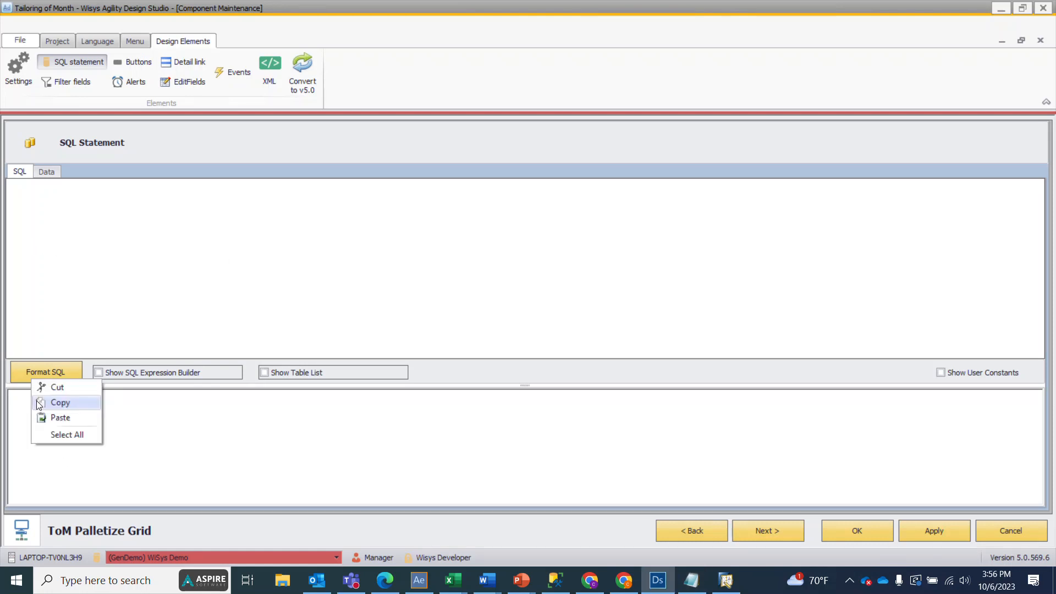
click(61, 418)
scroll(139, 432, up, 5)
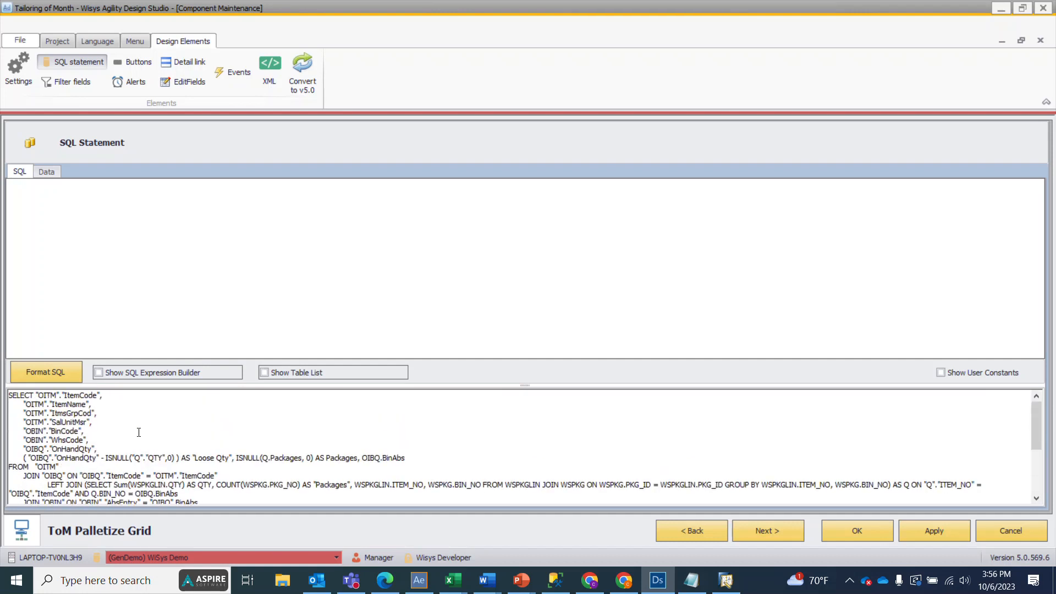
click(36, 369)
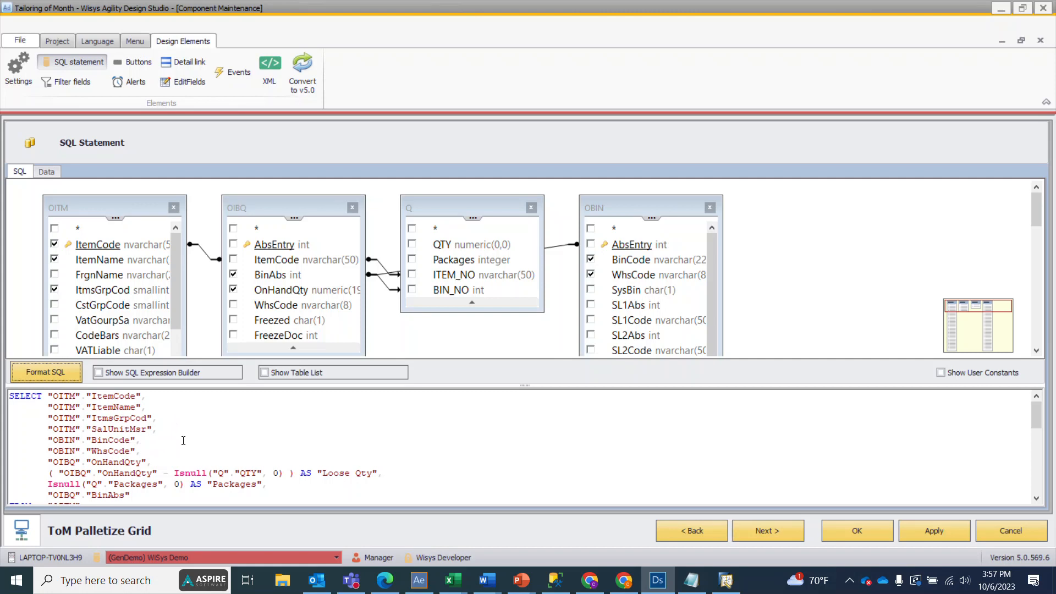
Step: Review the query's selected columns, package join and WHERE conditions, and save the palletize grid
scroll(165, 440, down, 1)
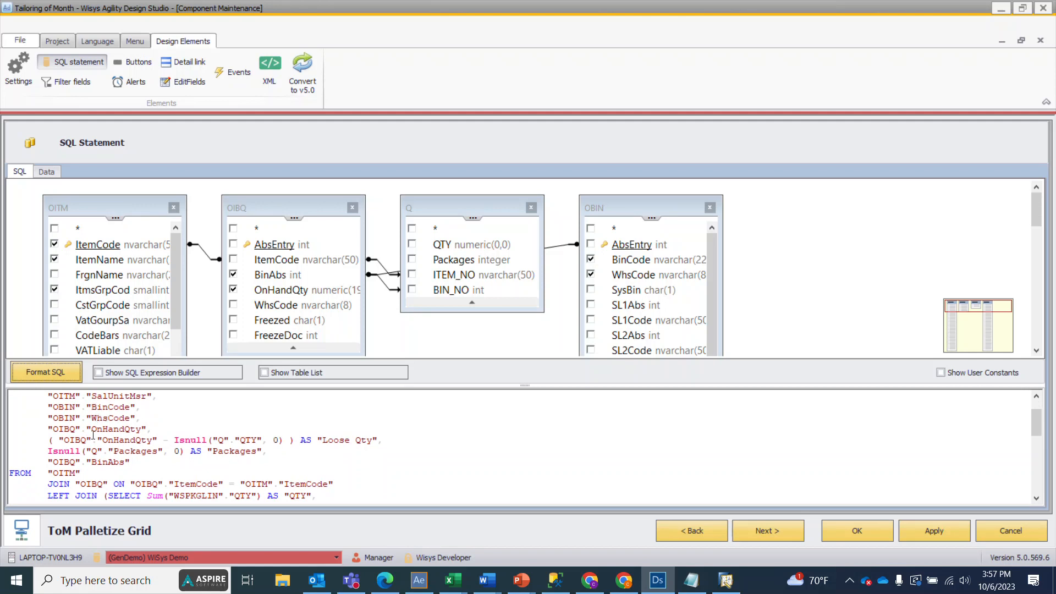
scroll(221, 425, down, 2)
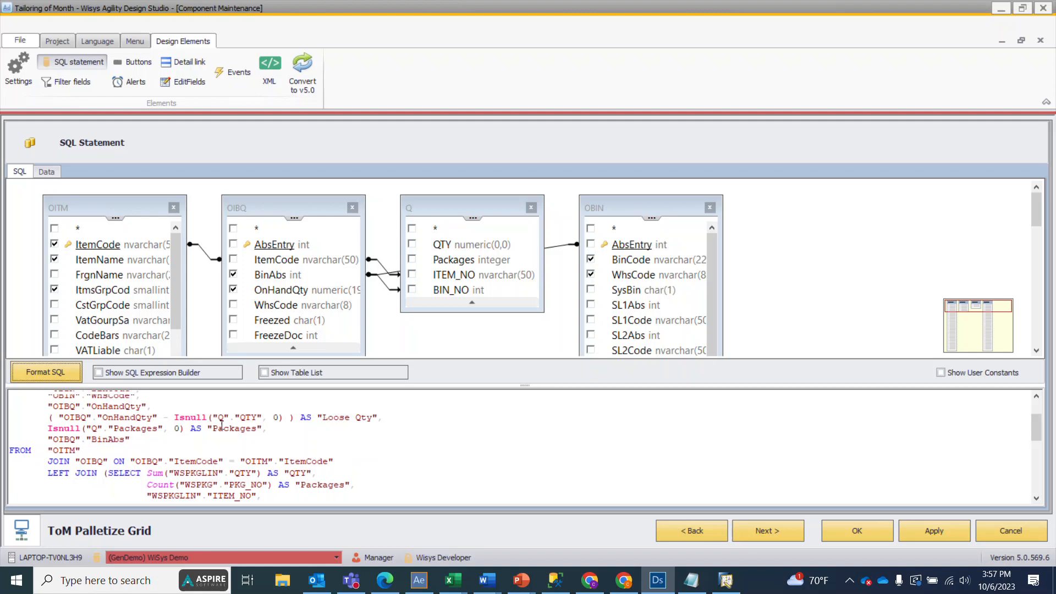
scroll(221, 425, down, 3)
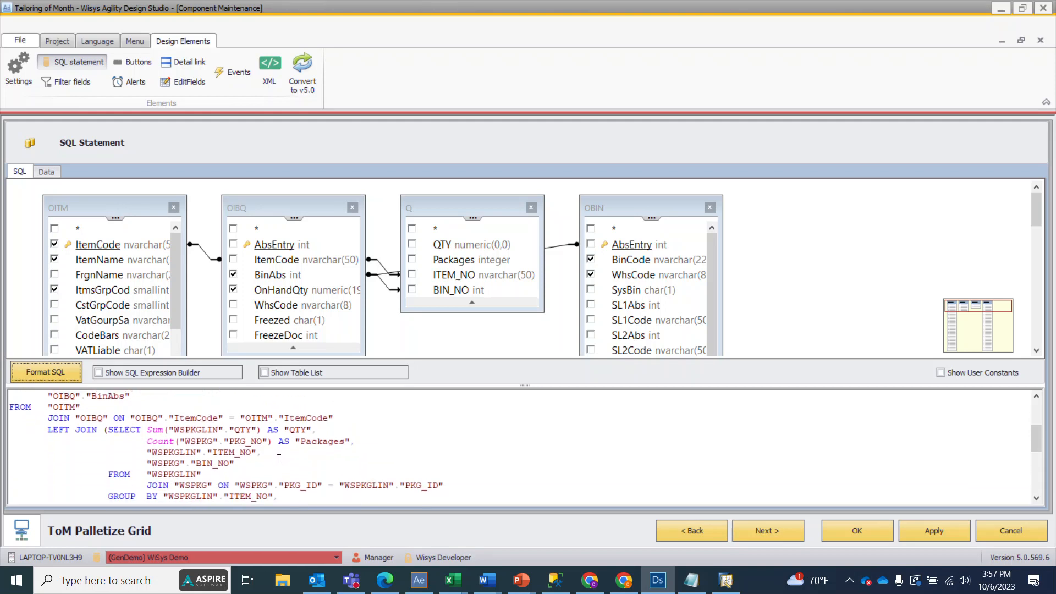
scroll(279, 458, up, 2)
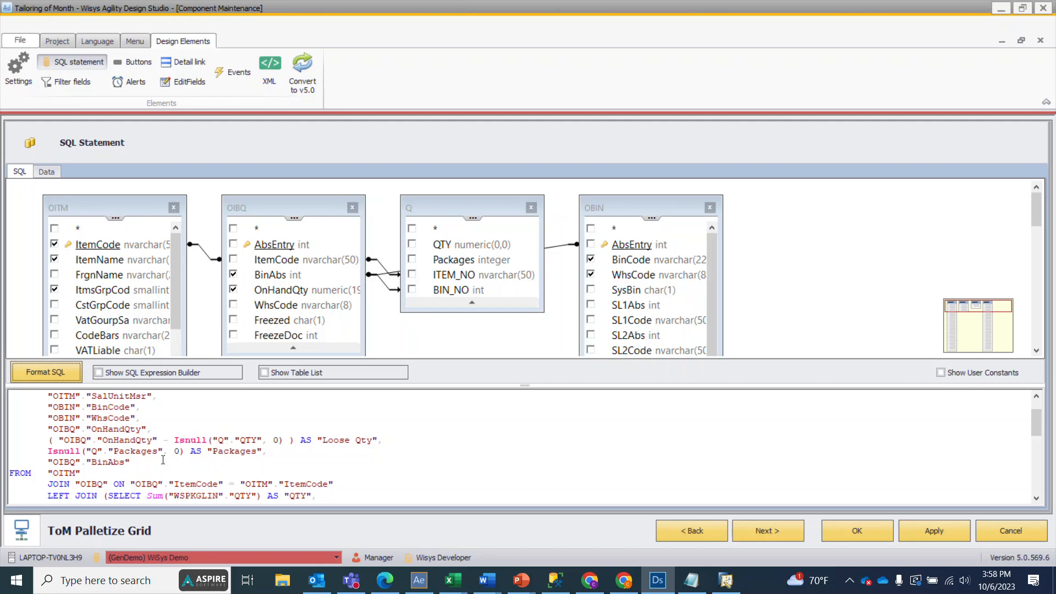
scroll(163, 460, down, 3)
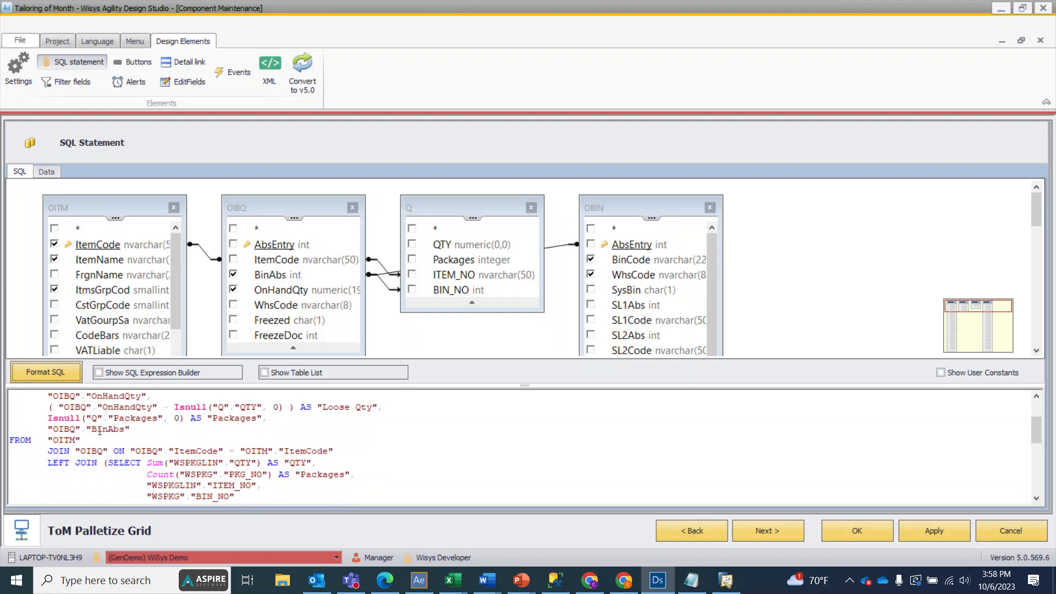
scroll(100, 432, down, 8)
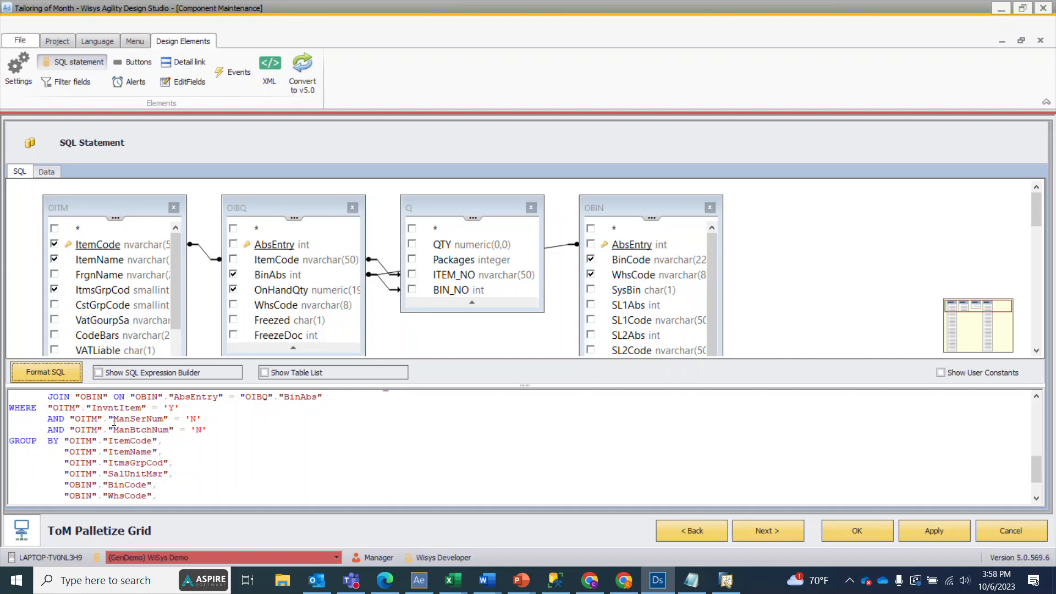
click(941, 534)
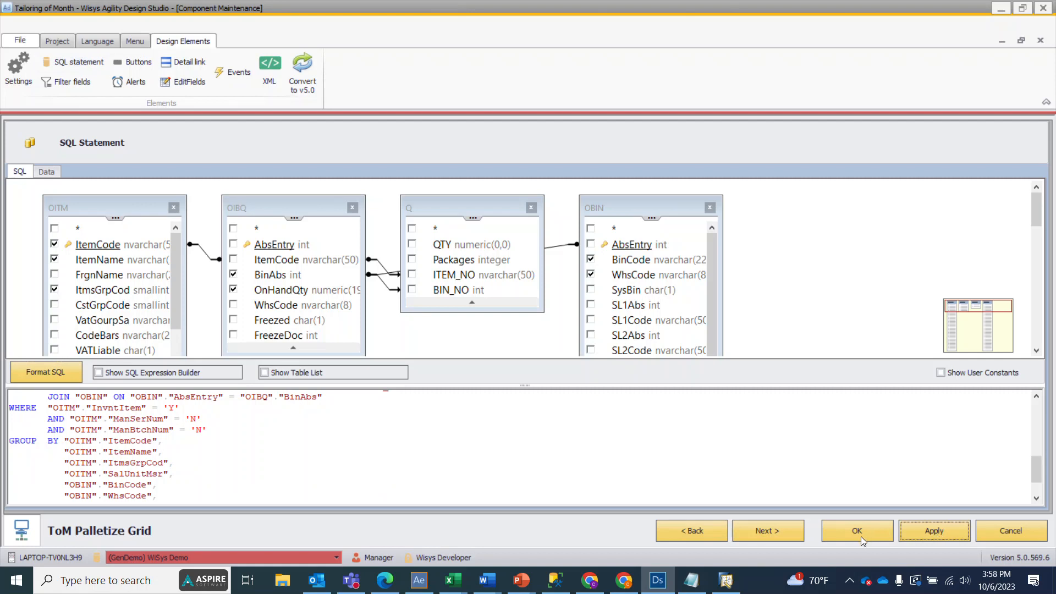
click(859, 535)
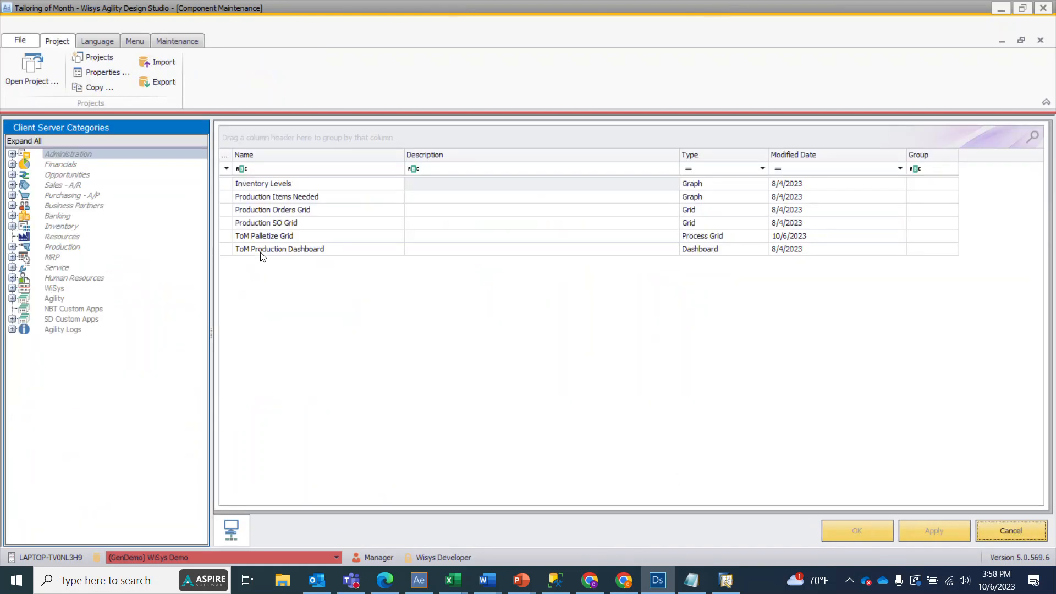
Step: Preview the ToM Palletize Grid to examine its item, bin, loose quantity and package columns, and close the preview
right_click(257, 236)
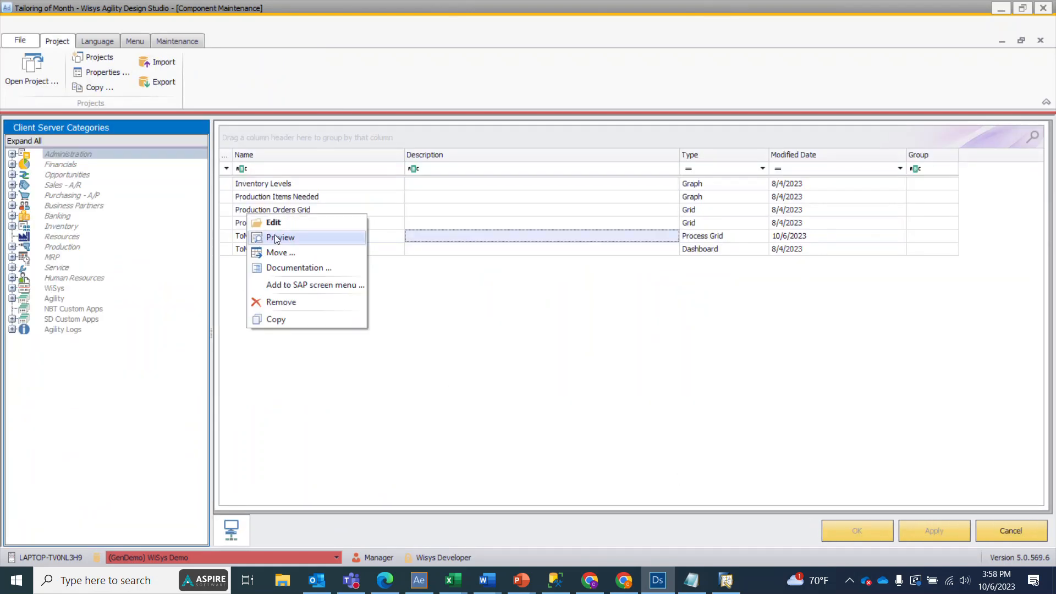
click(275, 235)
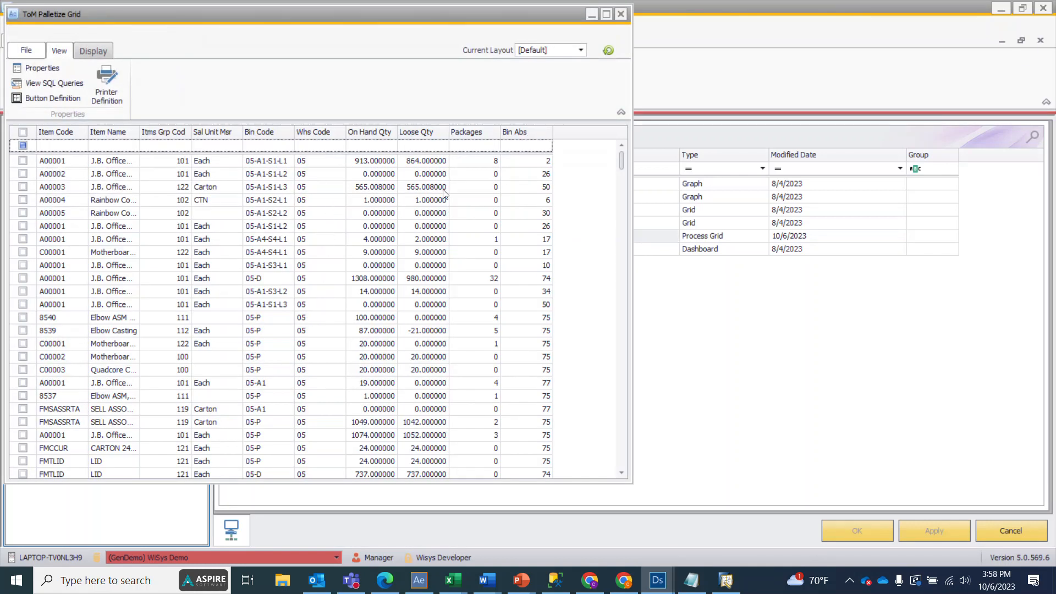
click(313, 162)
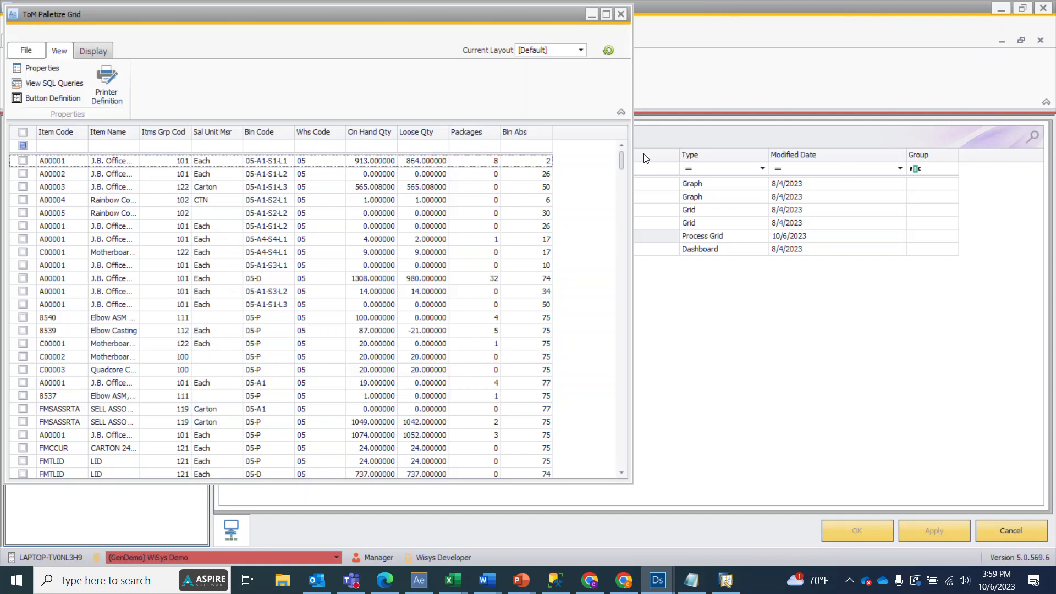
click(621, 14)
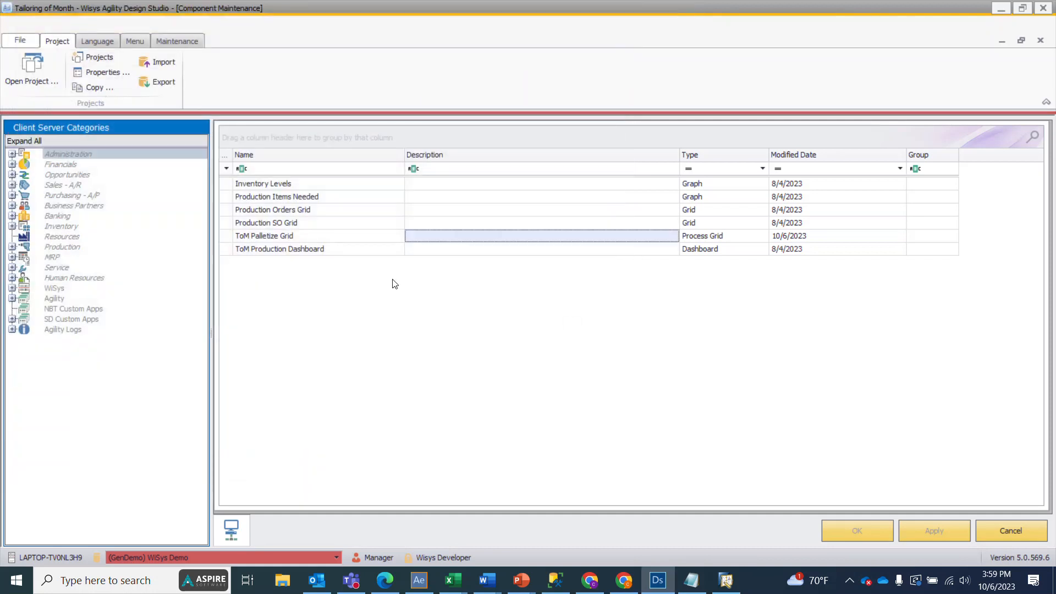
Step: Reopen the ToM Palletize Grid for editing and add OBIN.WhsCode as a filter column
double_click(300, 238)
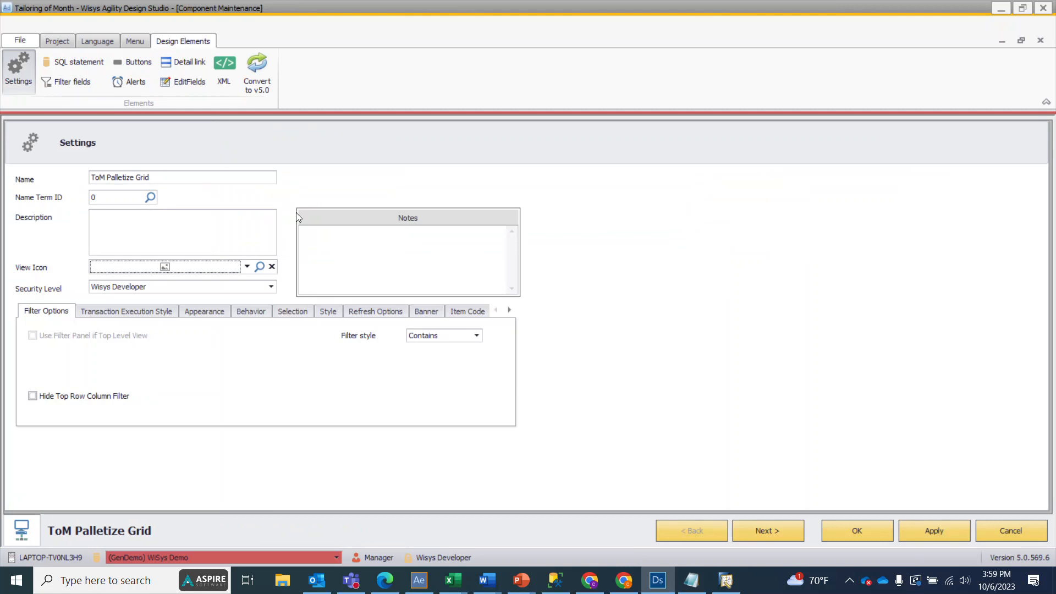
click(70, 84)
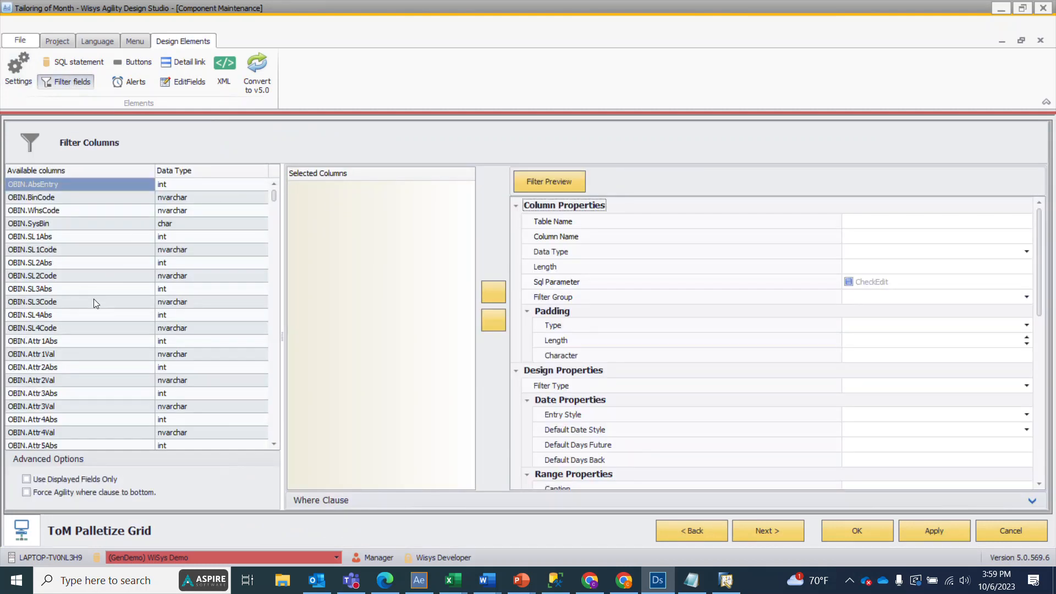
scroll(93, 298, down, 8)
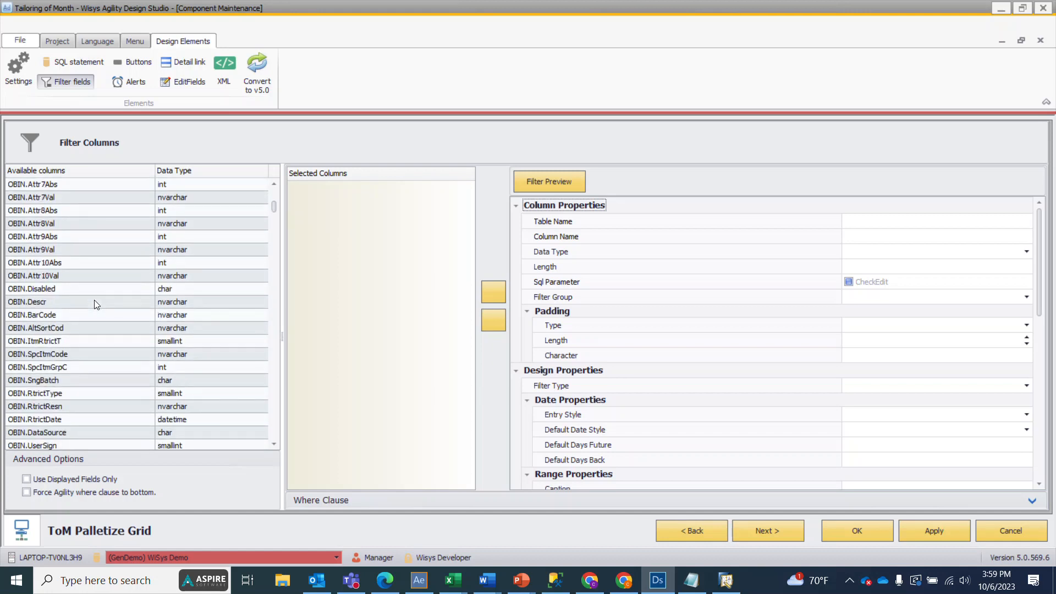
scroll(94, 304, down, 2)
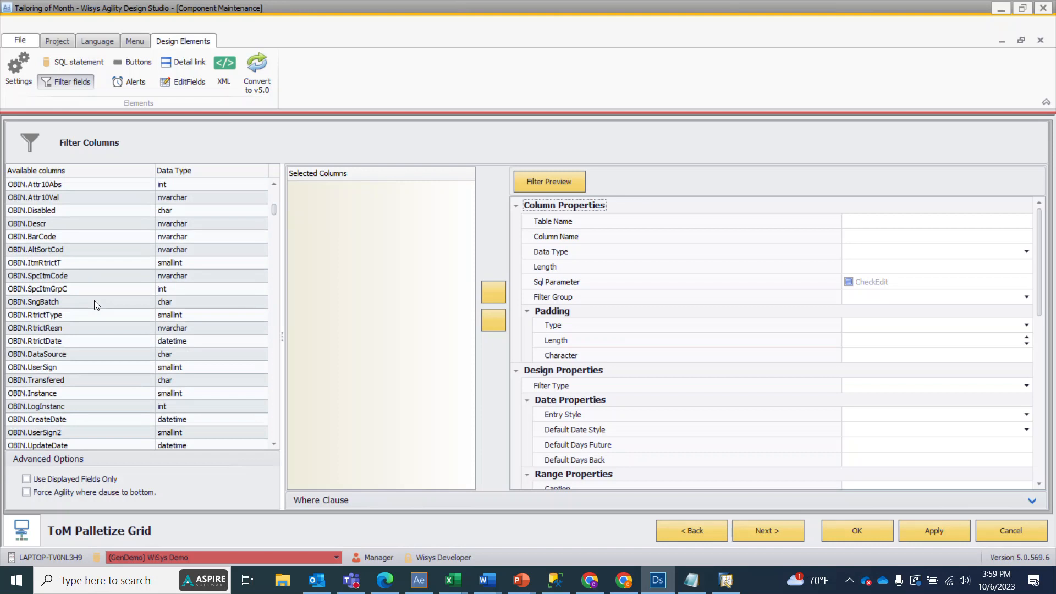
scroll(94, 300, down, 3)
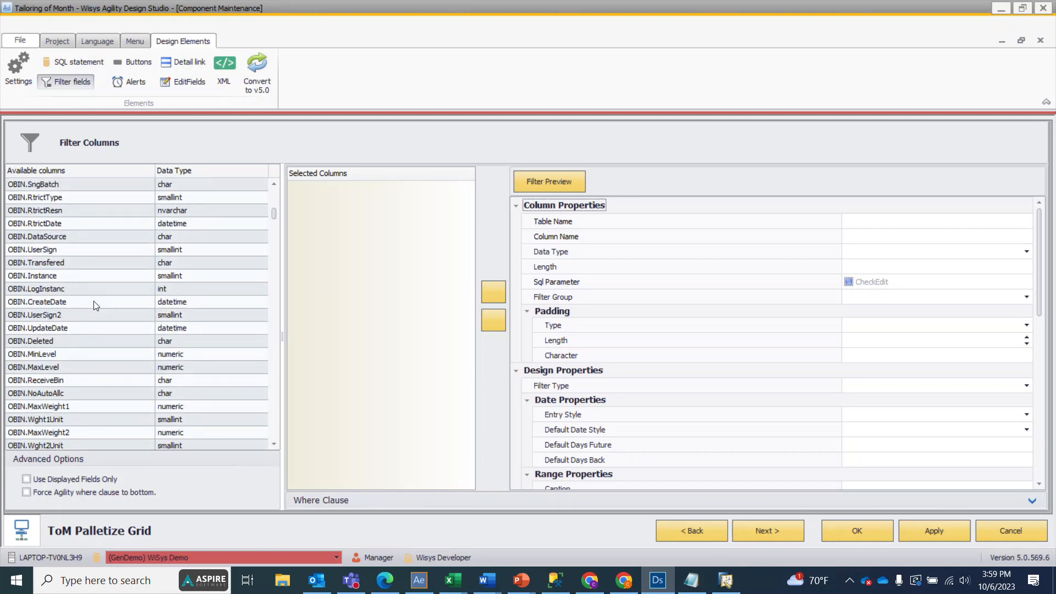
scroll(95, 306, down, 2)
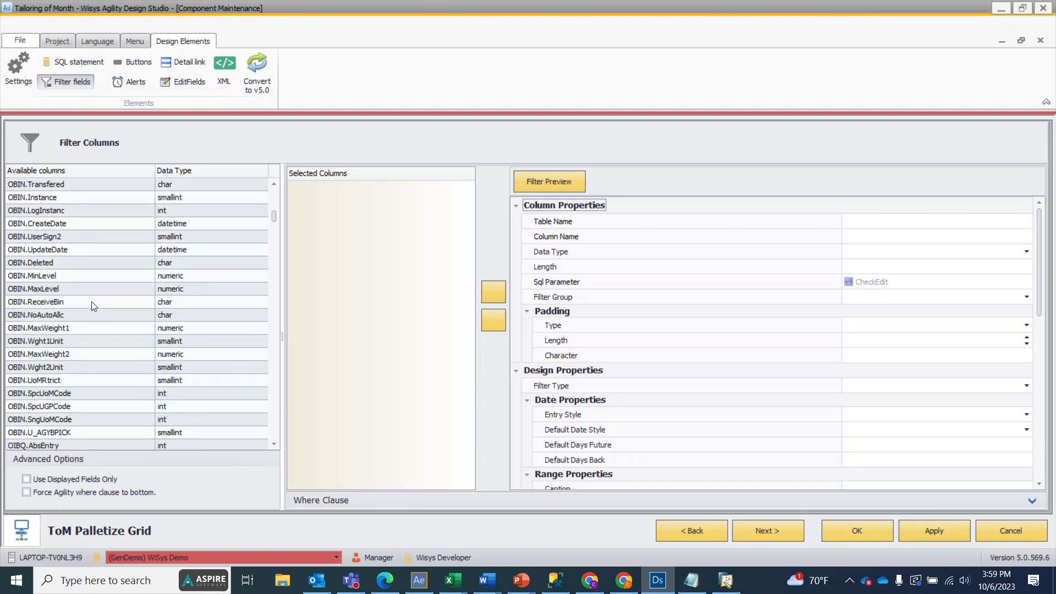
scroll(69, 300, up, 8)
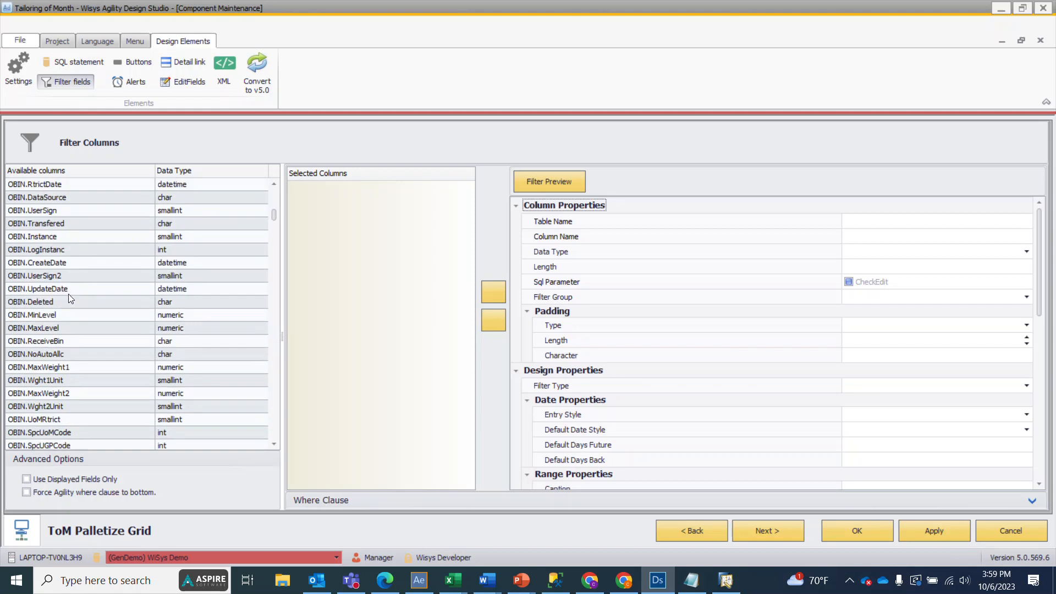
scroll(70, 298, up, 7)
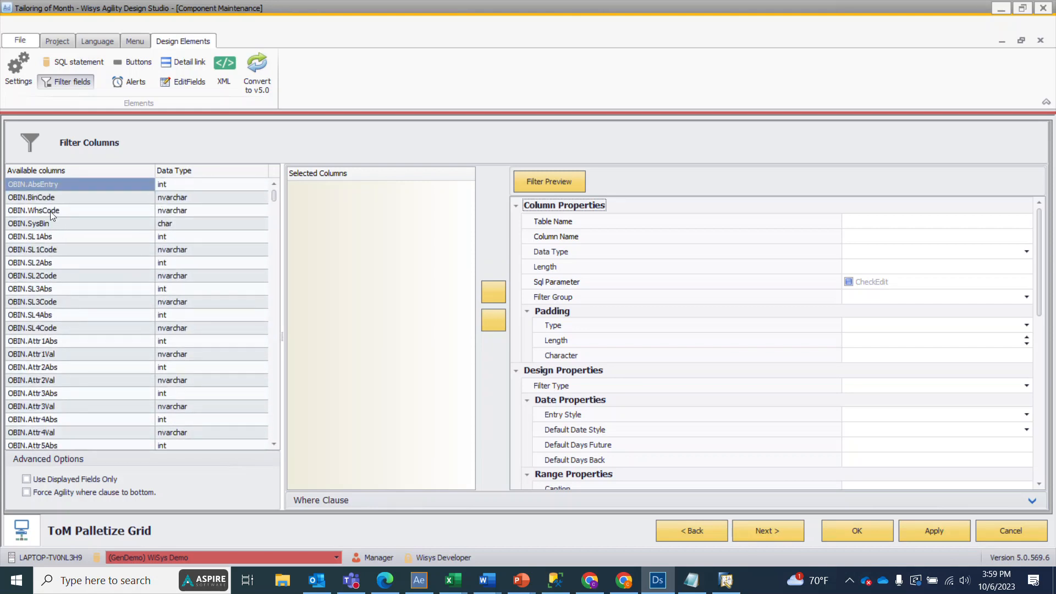
double_click(51, 211)
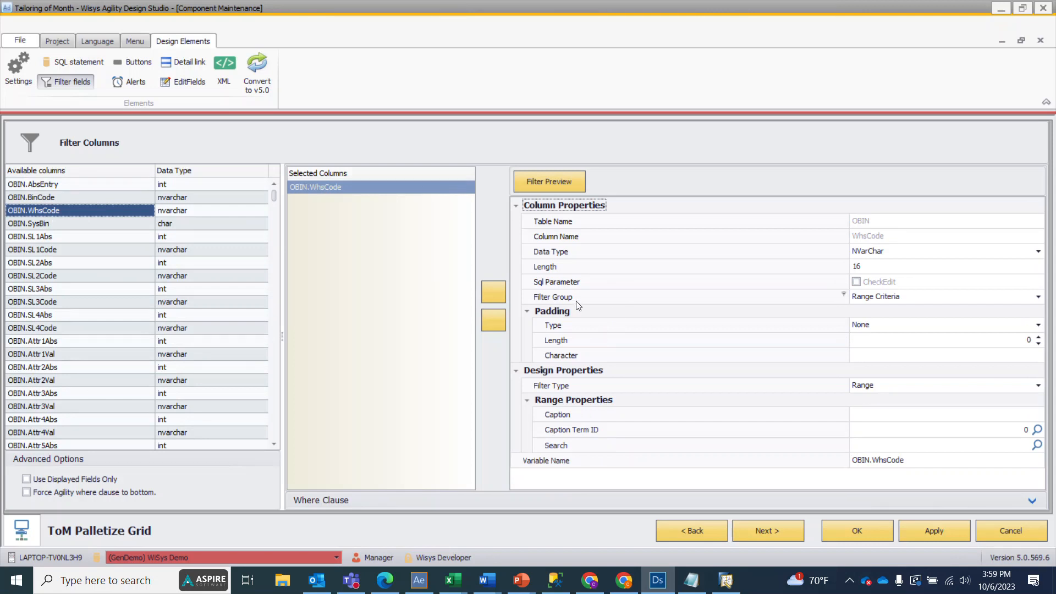
Step: Set the OBIN.WhsCode filter type to Drop down list and its drop-down type to Sql fill
click(933, 328)
click(931, 328)
click(882, 386)
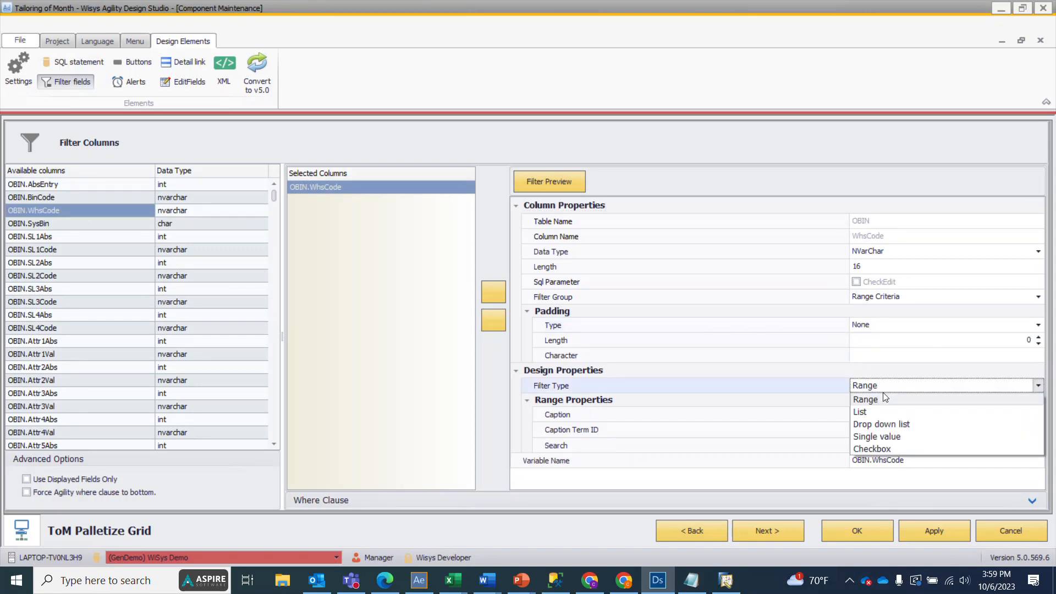
click(885, 424)
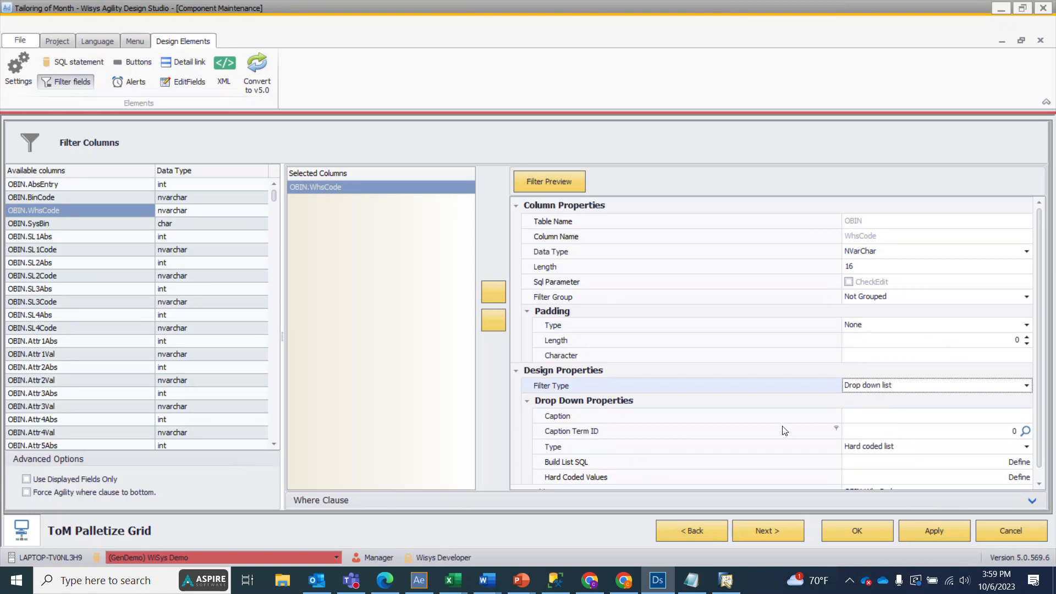
scroll(784, 425, down, 1)
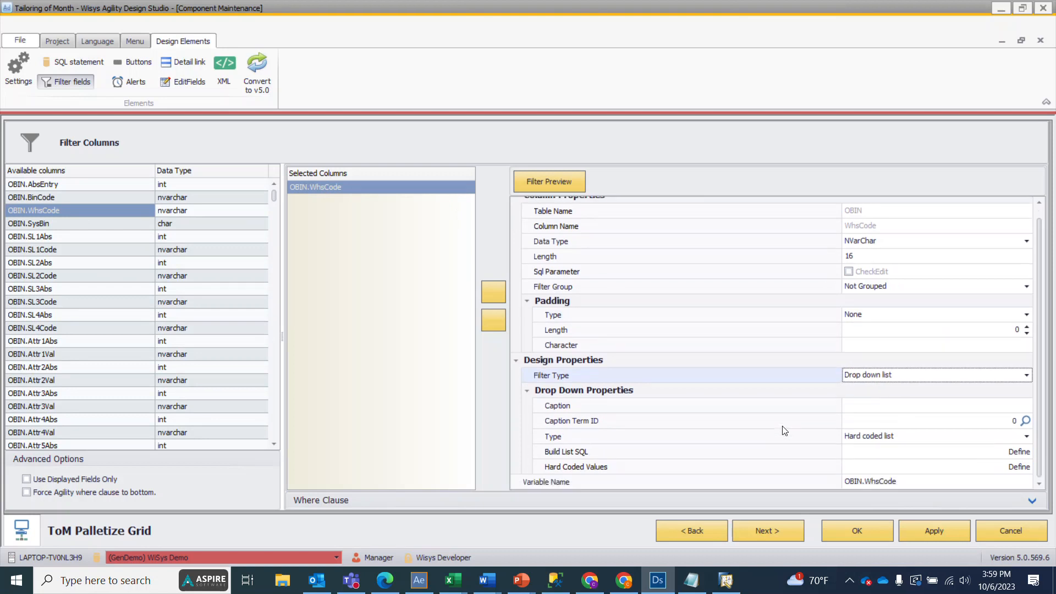
click(879, 436)
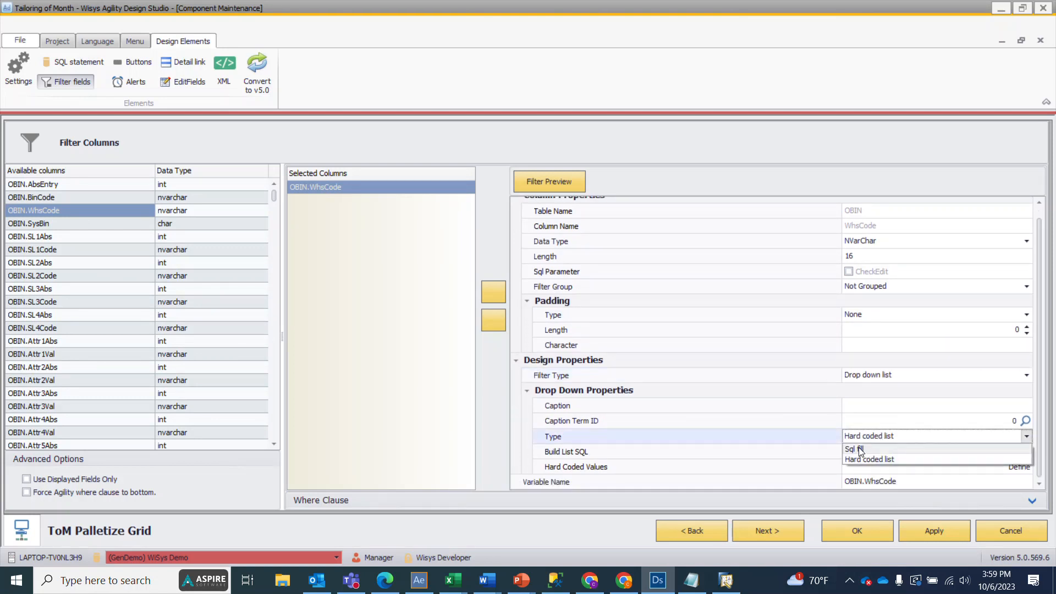
click(861, 450)
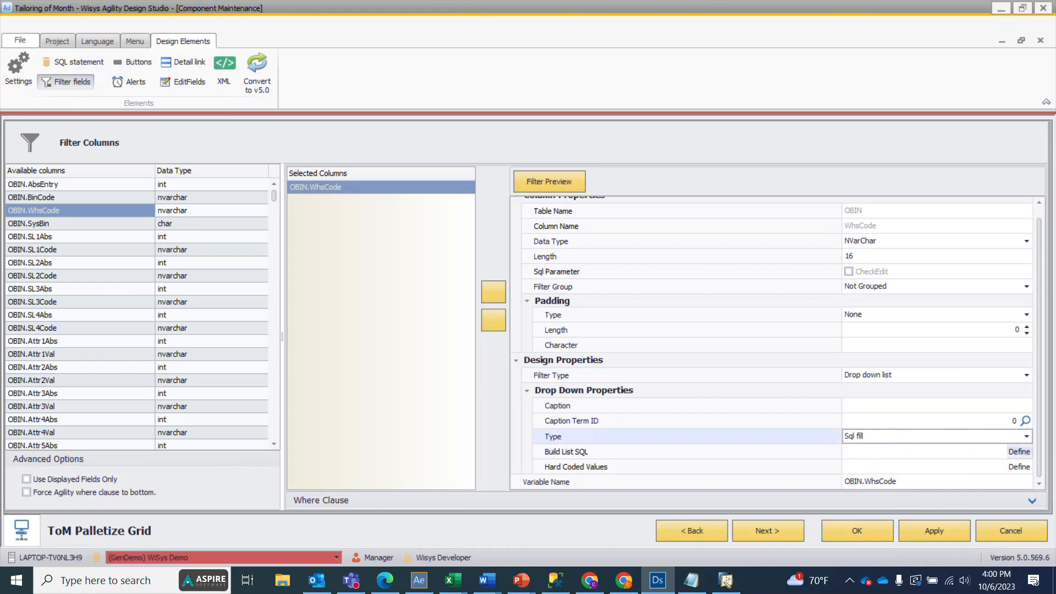
Step: Define the drop-down's list SQL as SELECT OWHS.WhsCode, OWHS.WhsName FROM OWHS, and save the query and the grid
key(alt+Tab)
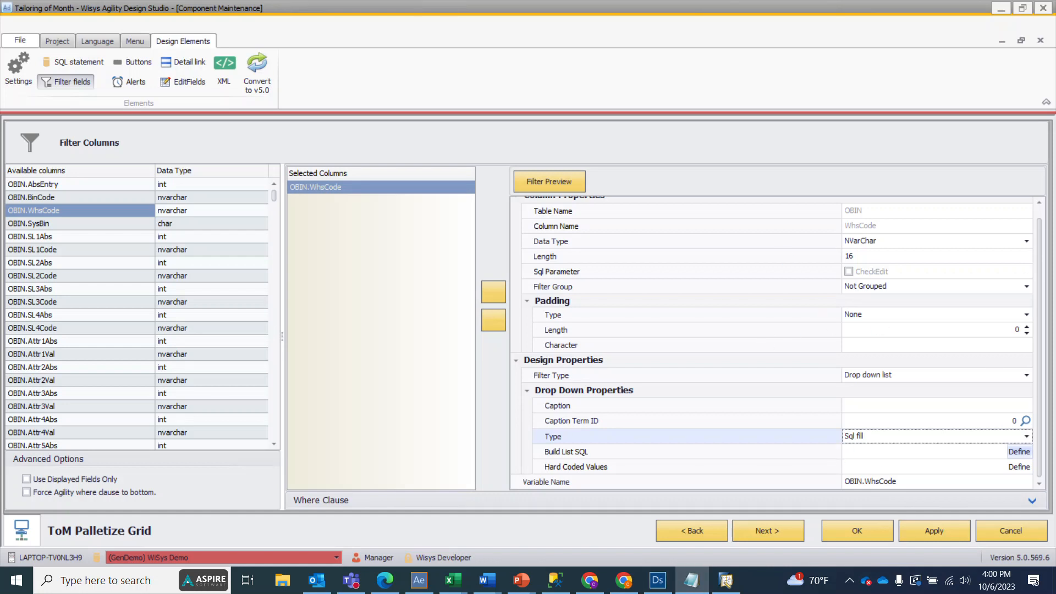
click(1019, 451)
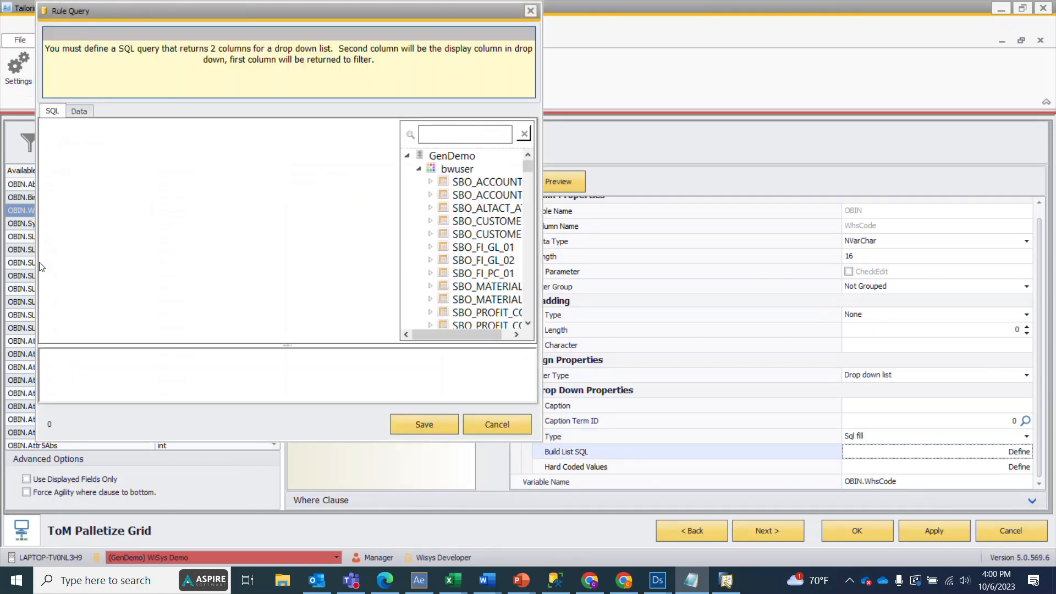
click(94, 353)
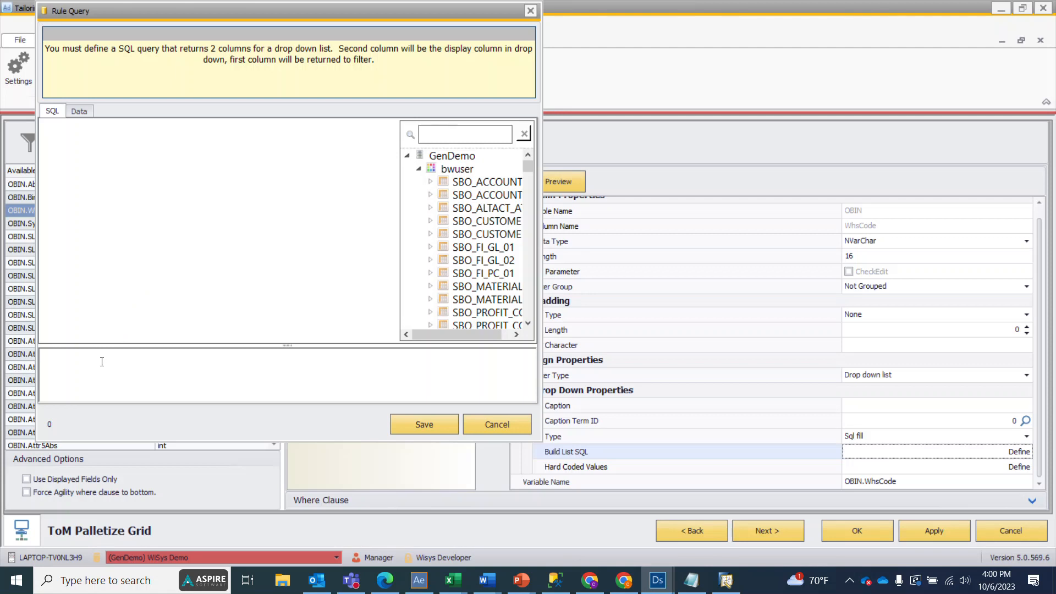
text(SELECT OWHS.WhsCode,        OWHS.WhsName FROM   OWHS)
drag(91, 354, 120, 356)
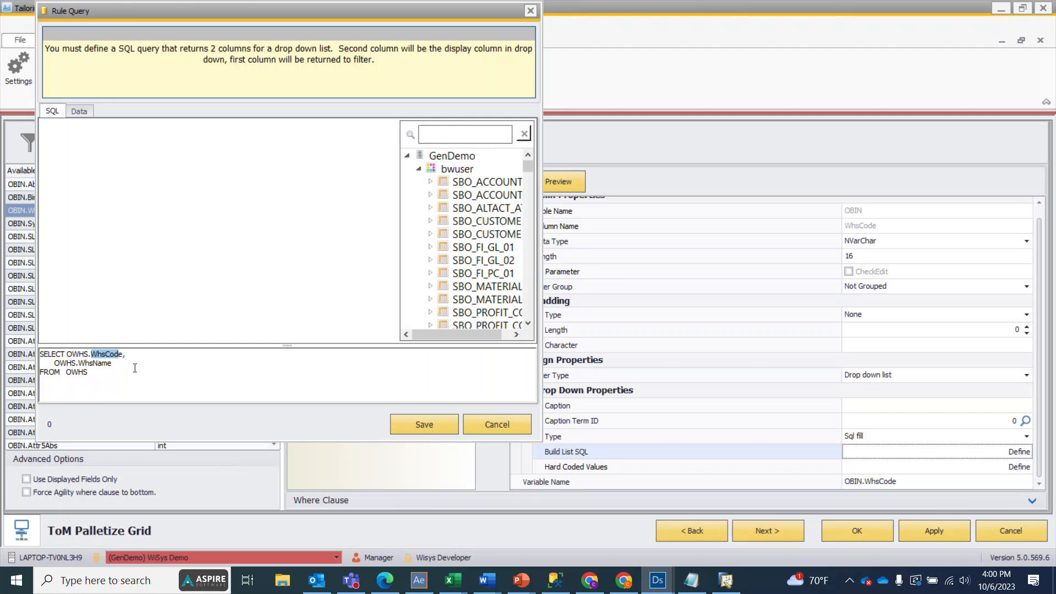
click(120, 366)
click(413, 424)
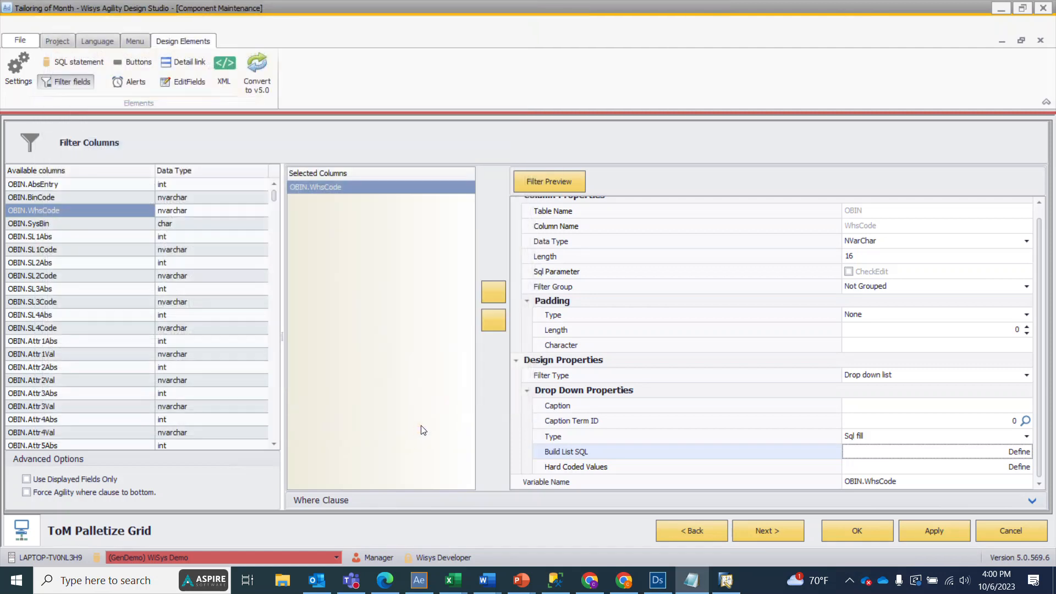
click(922, 529)
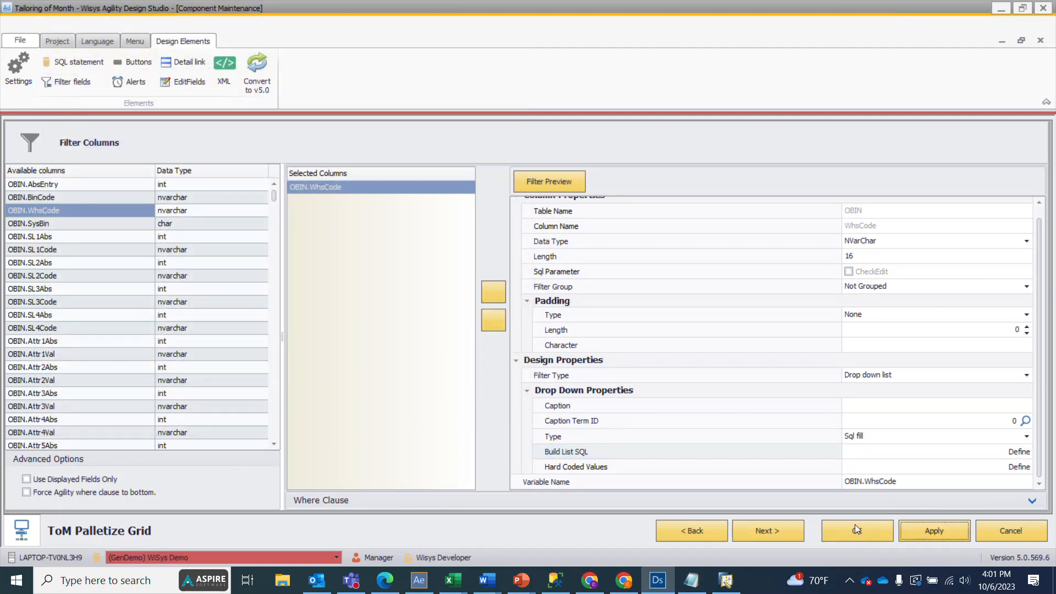
click(857, 529)
Step: Preview the ToM Palletize Grid and load its rows filtered to warehouse WHSE 05
right_click(280, 237)
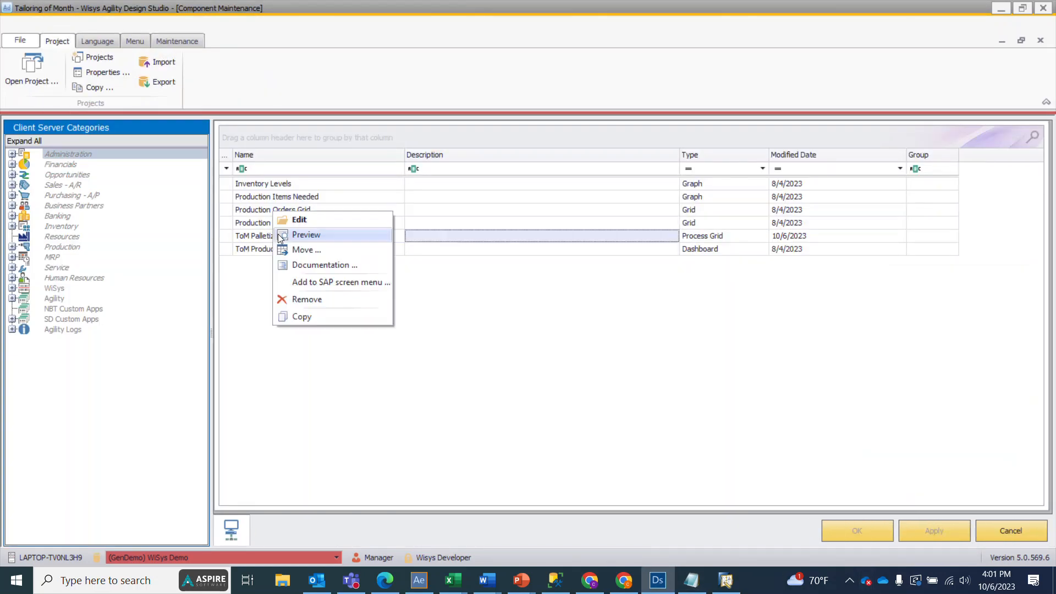
click(280, 235)
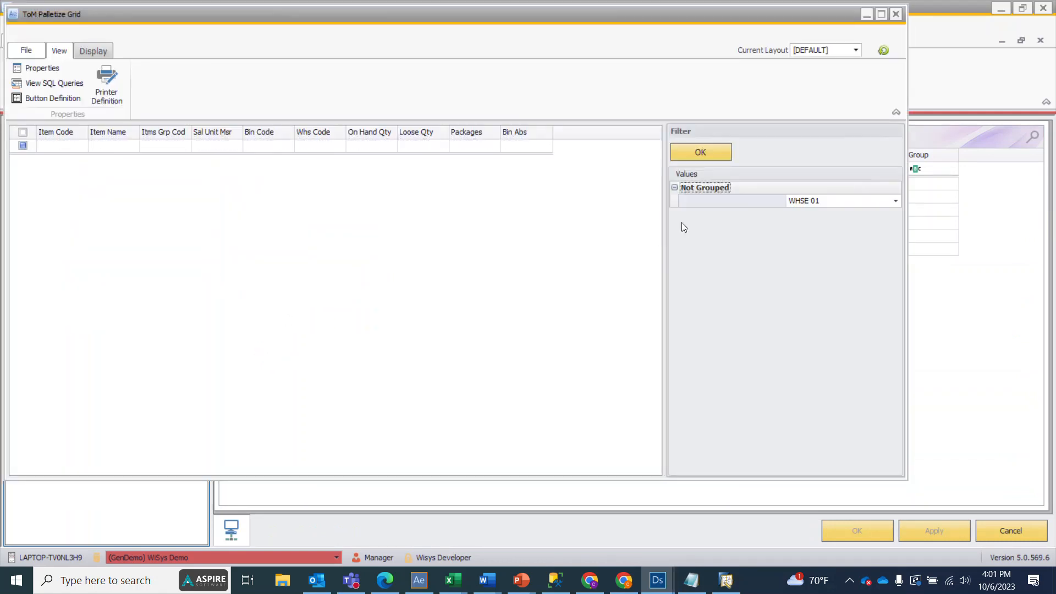
click(893, 202)
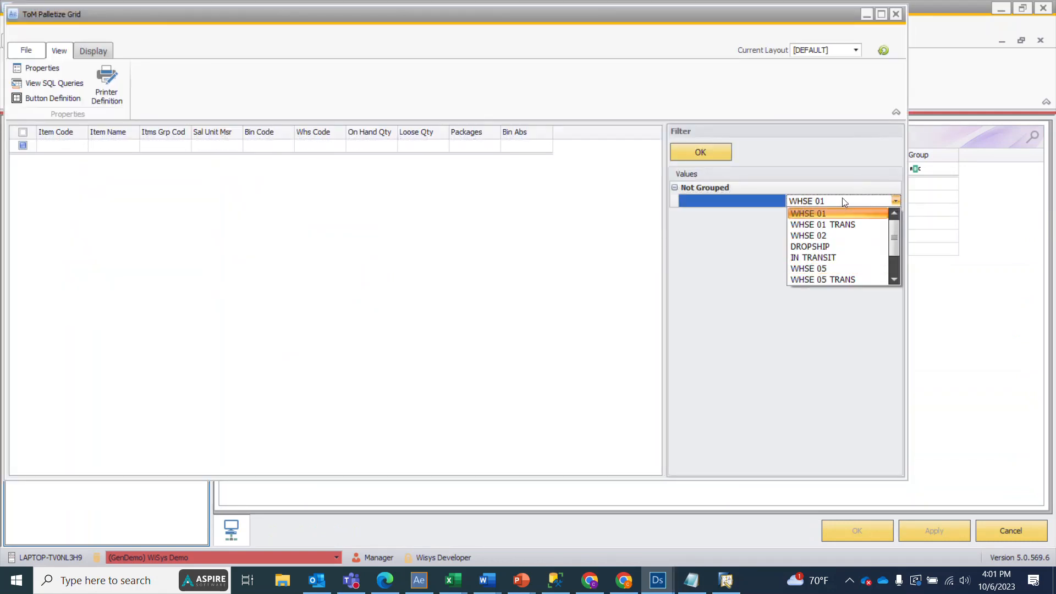
scroll(863, 244, down, 1)
scroll(858, 266, up, 1)
scroll(858, 267, down, 1)
scroll(856, 266, up, 1)
click(829, 269)
click(688, 154)
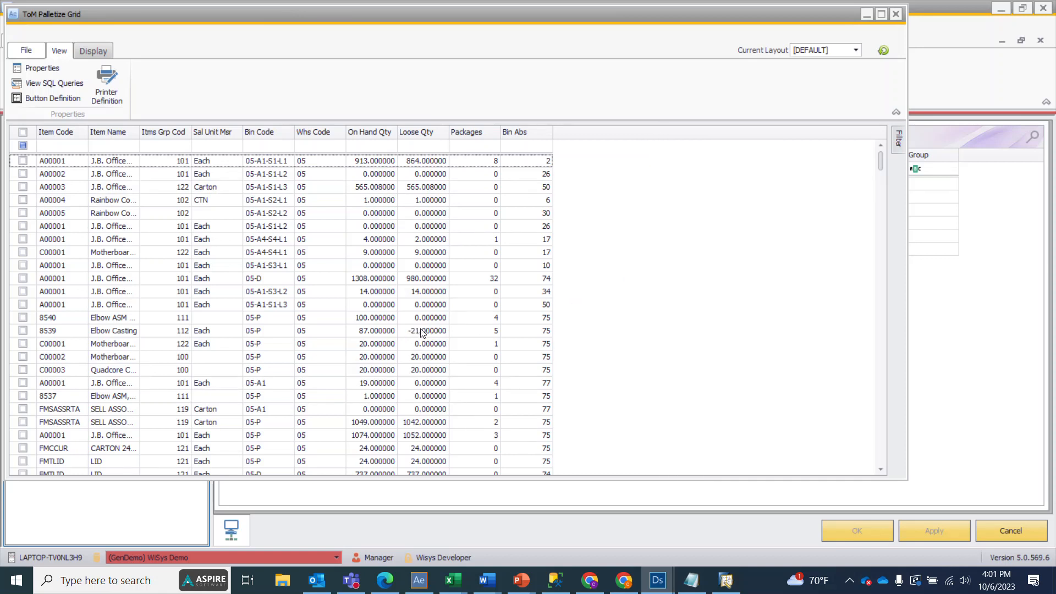
Step: Examine the filtered rows and the distinct Whs Code values to check the warehouse filter, and close the preview
scroll(424, 372, down, 3)
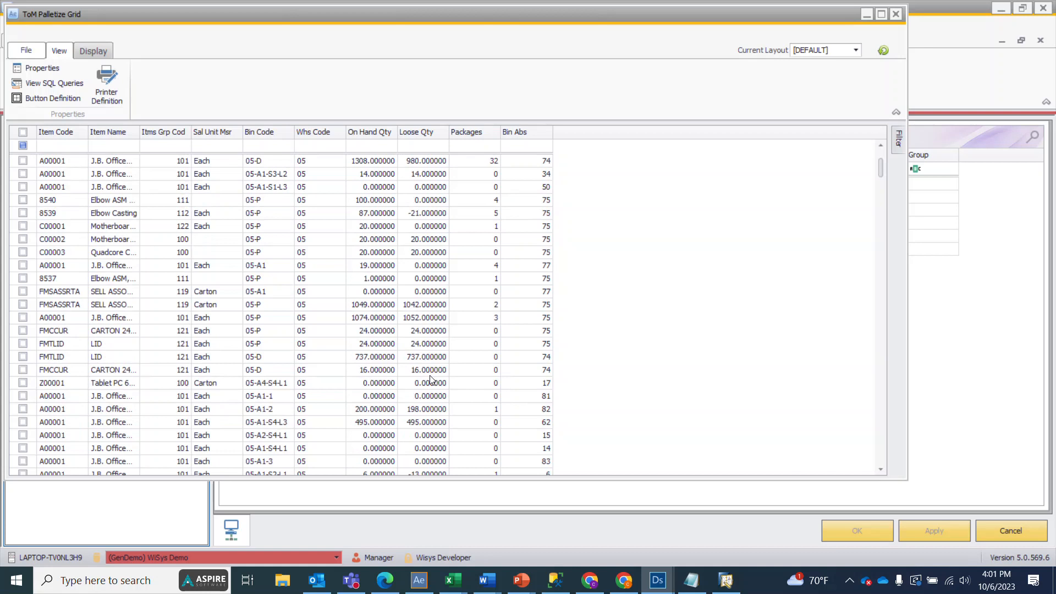
scroll(430, 380, up, 3)
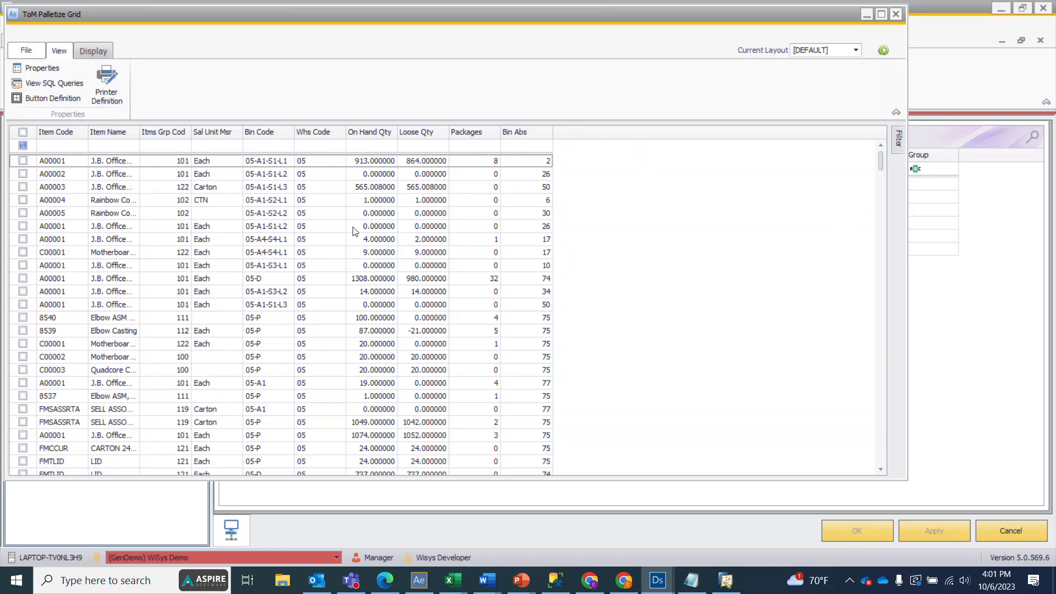
scroll(317, 190, down, 6)
scroll(318, 190, down, 15)
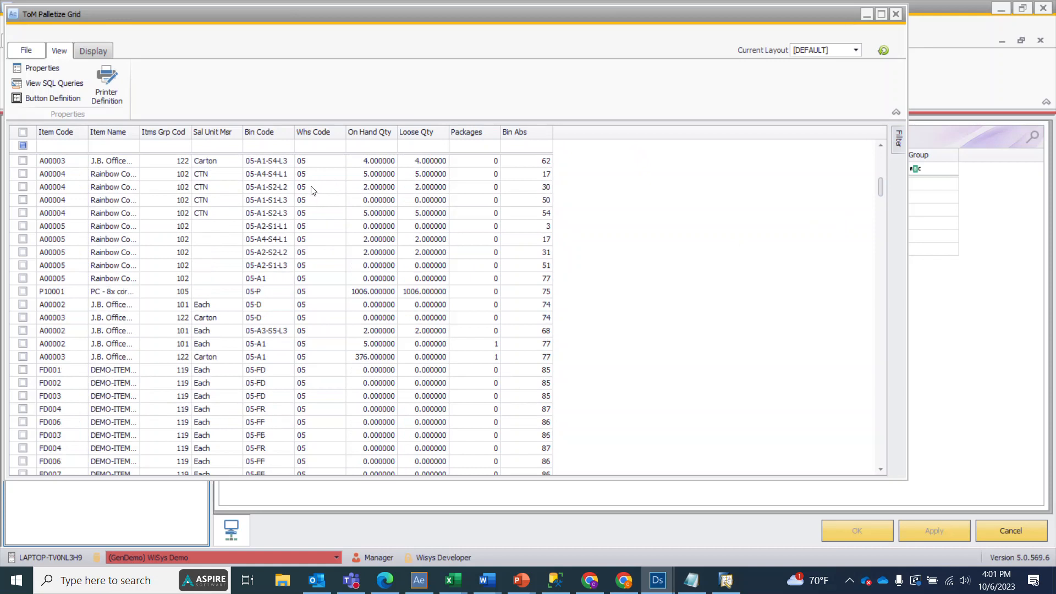
scroll(323, 233, down, 5)
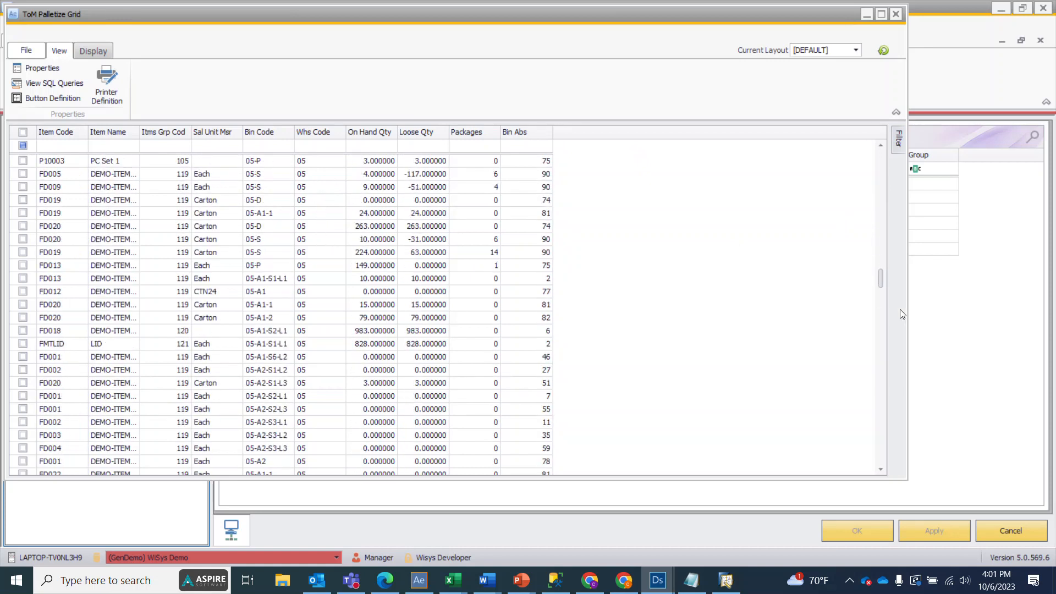
drag(880, 275, 880, 148)
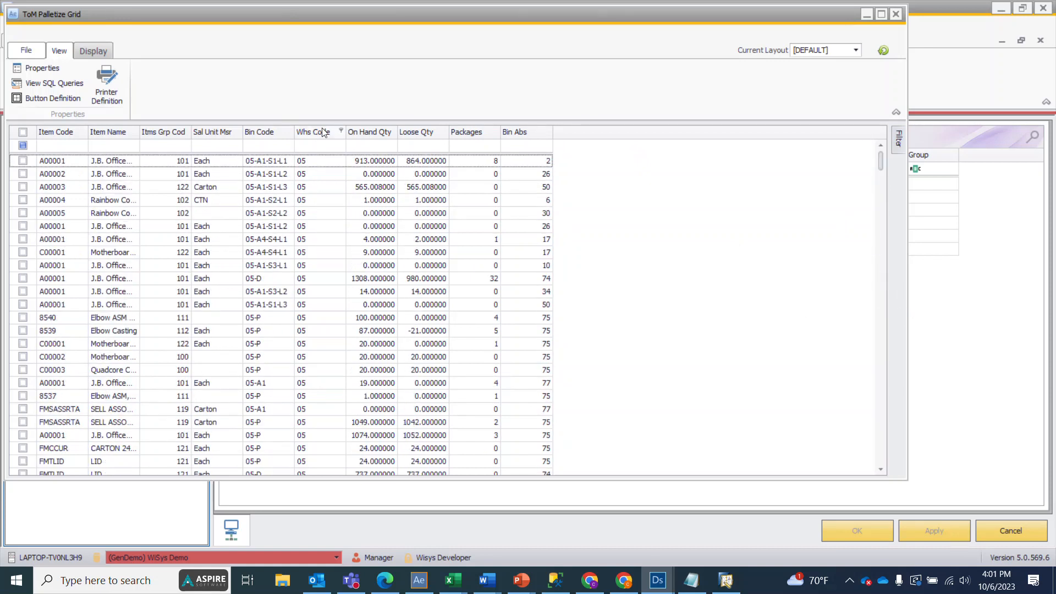
click(341, 131)
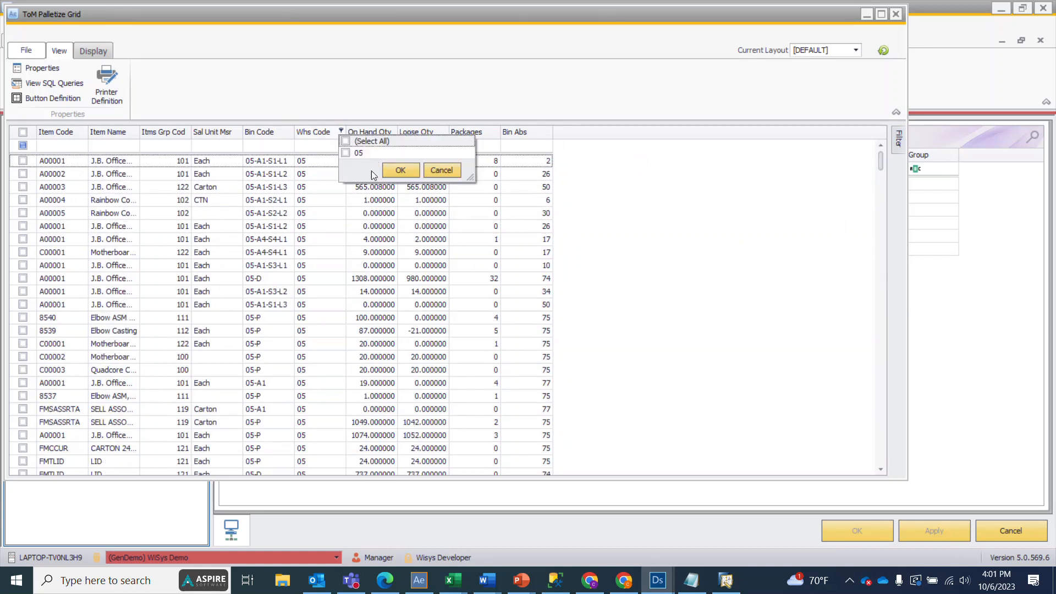
click(438, 171)
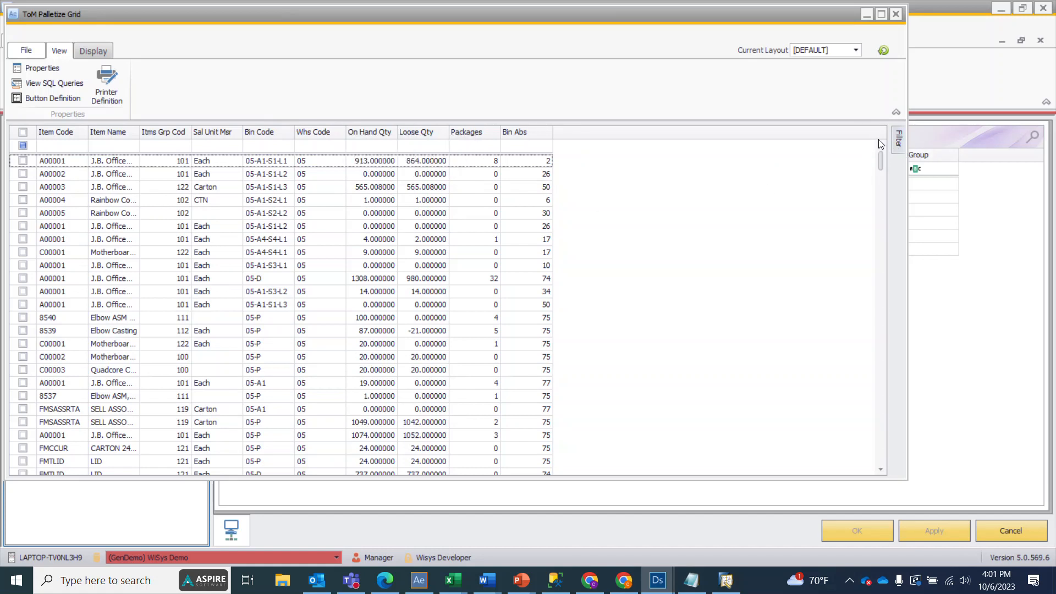
click(896, 15)
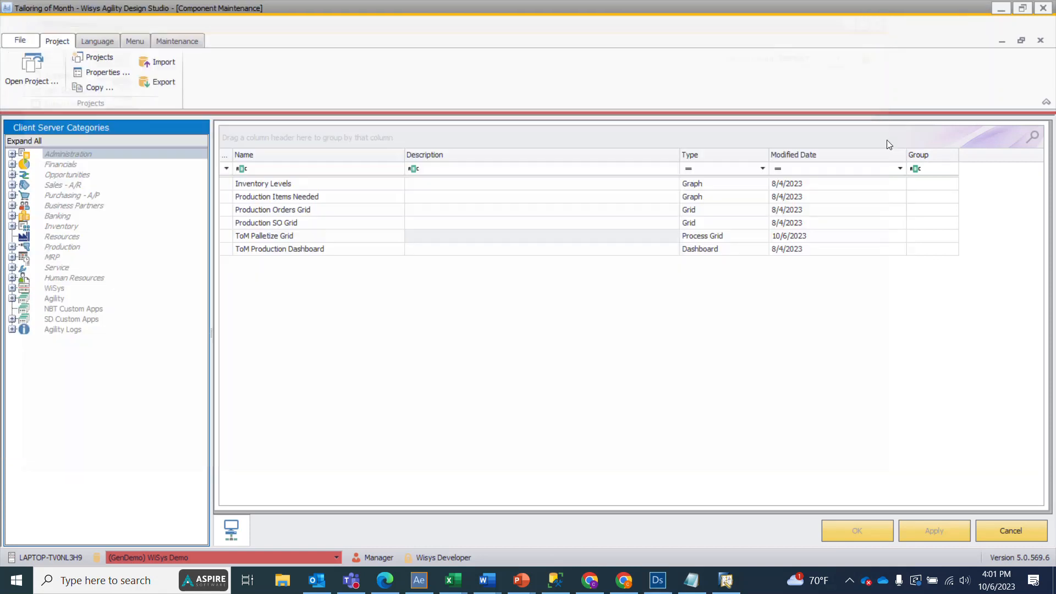
Step: Reopen the ToM Palletize Grid for editing and add an alert on the Loose Qty column
double_click(268, 236)
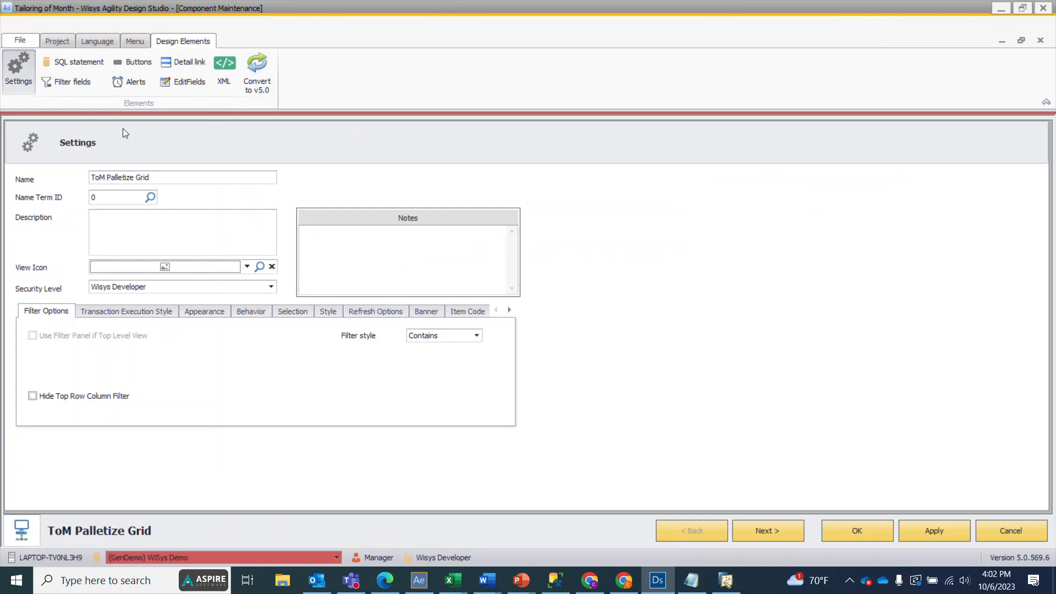
click(120, 80)
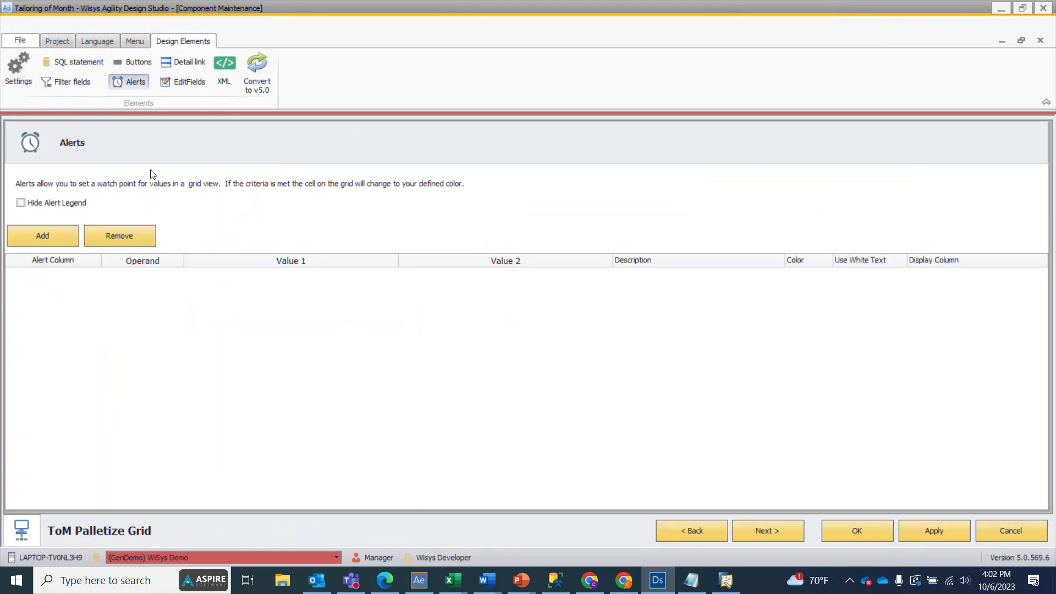
click(45, 237)
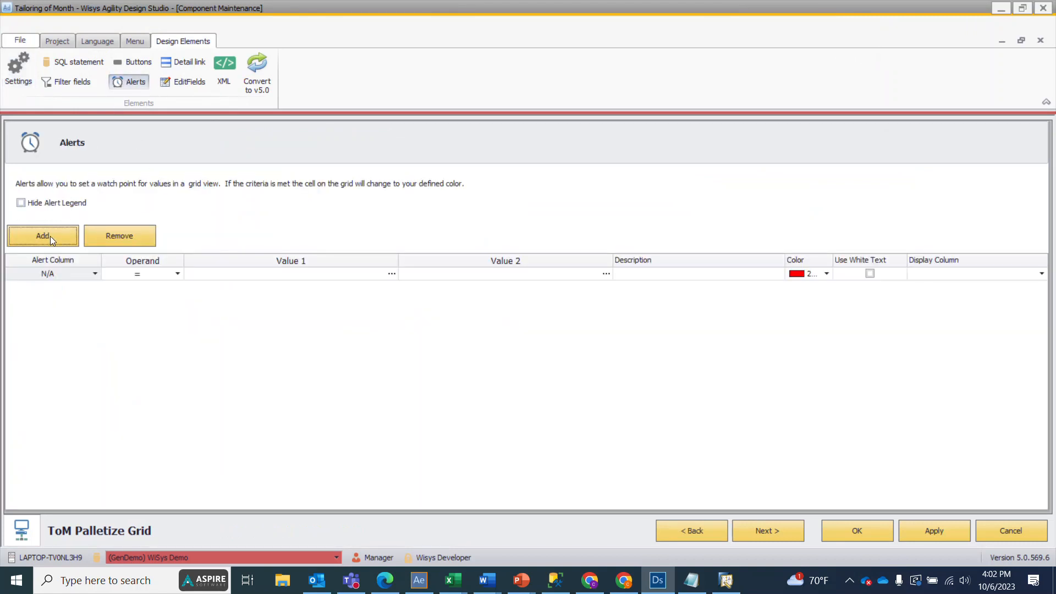
click(66, 276)
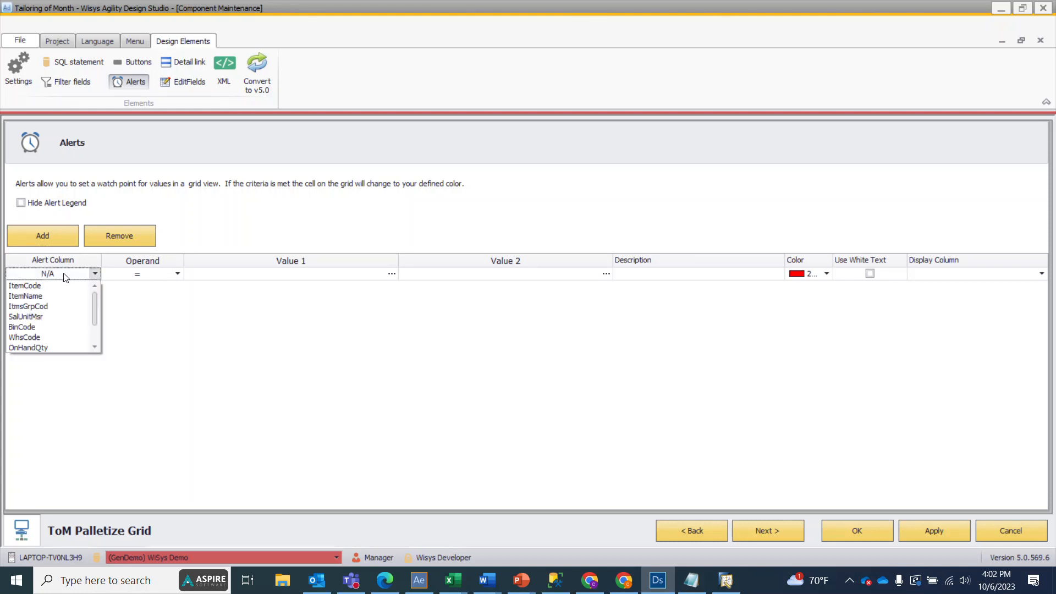
scroll(47, 313, down, 1)
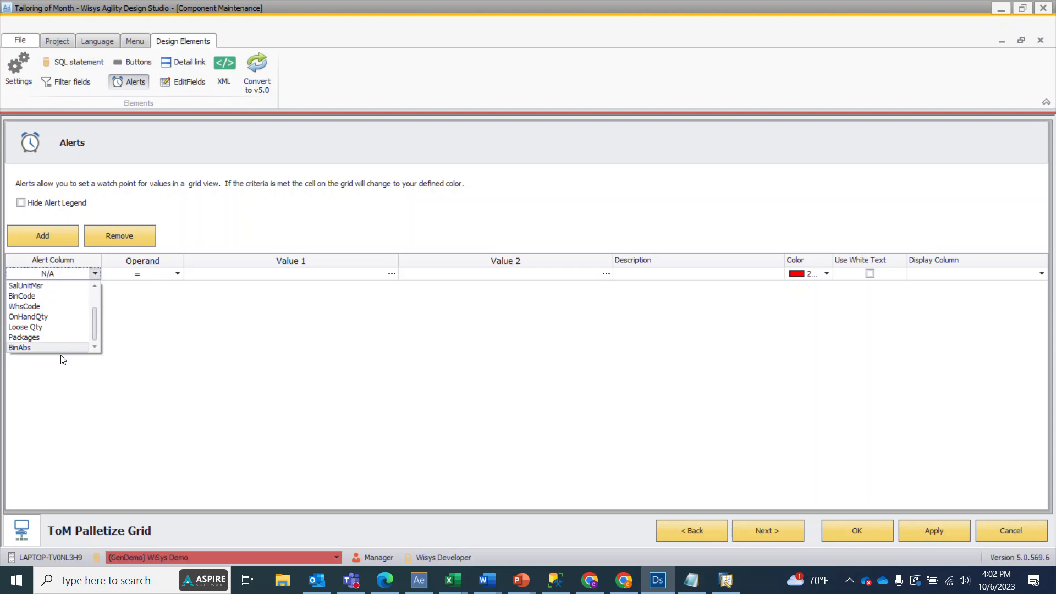
click(42, 328)
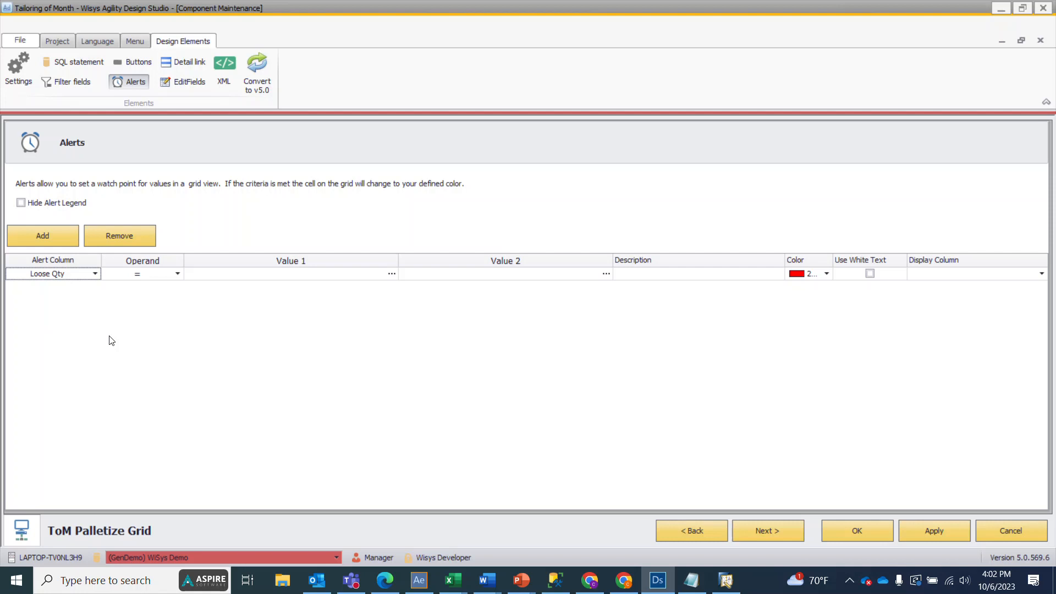
Step: Set the Loose Qty alert's condition to <= with 0 as the first value
click(178, 273)
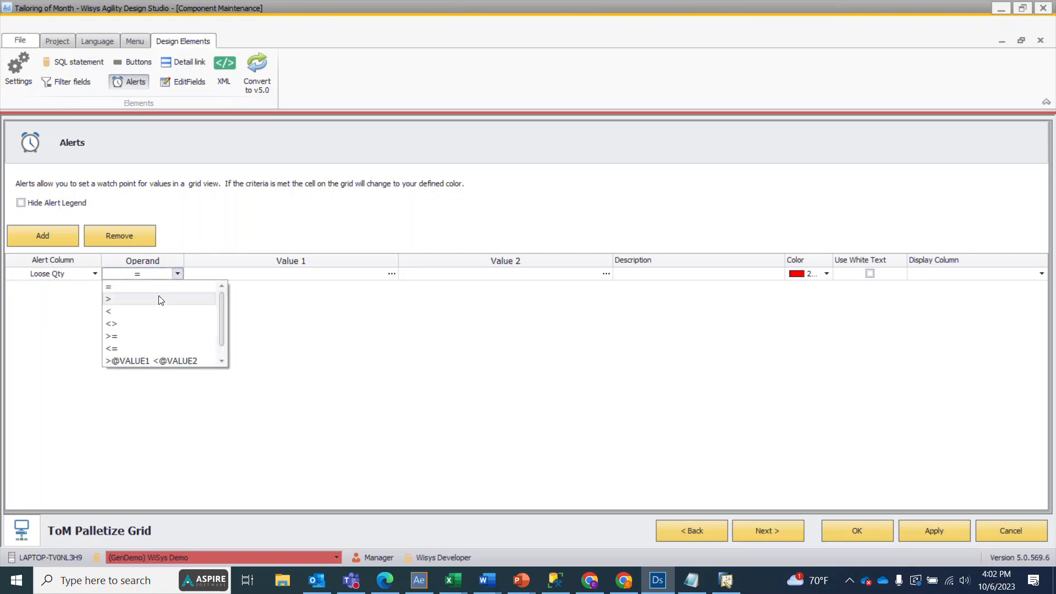
click(126, 348)
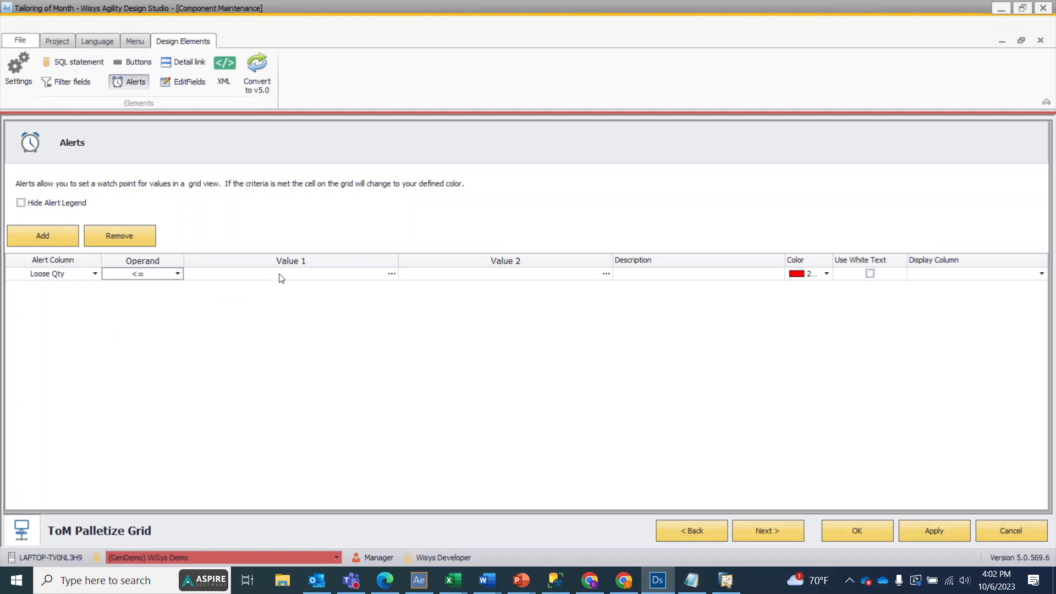
click(386, 276)
click(390, 274)
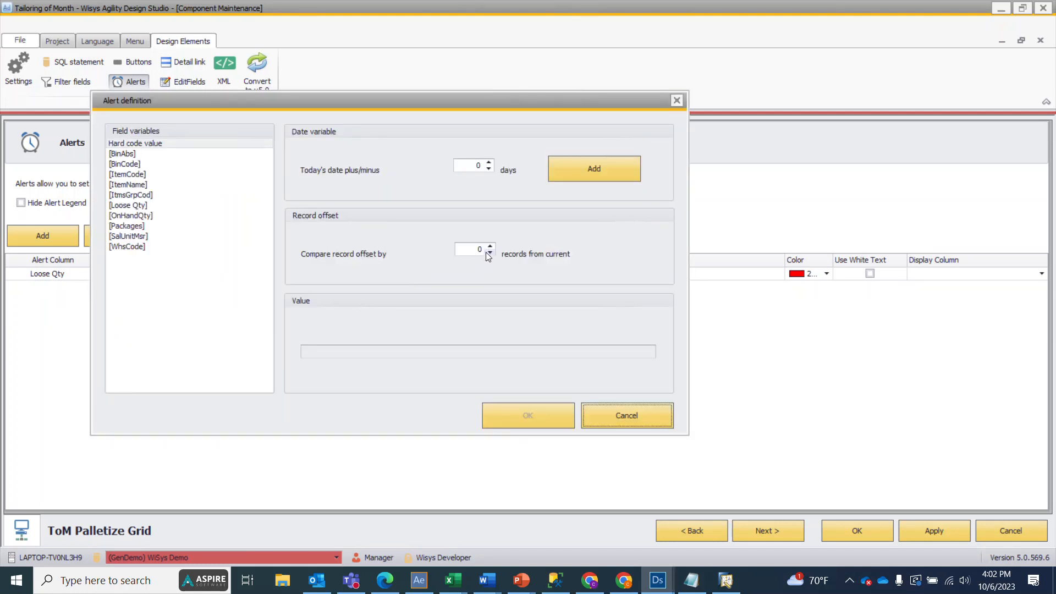
click(600, 408)
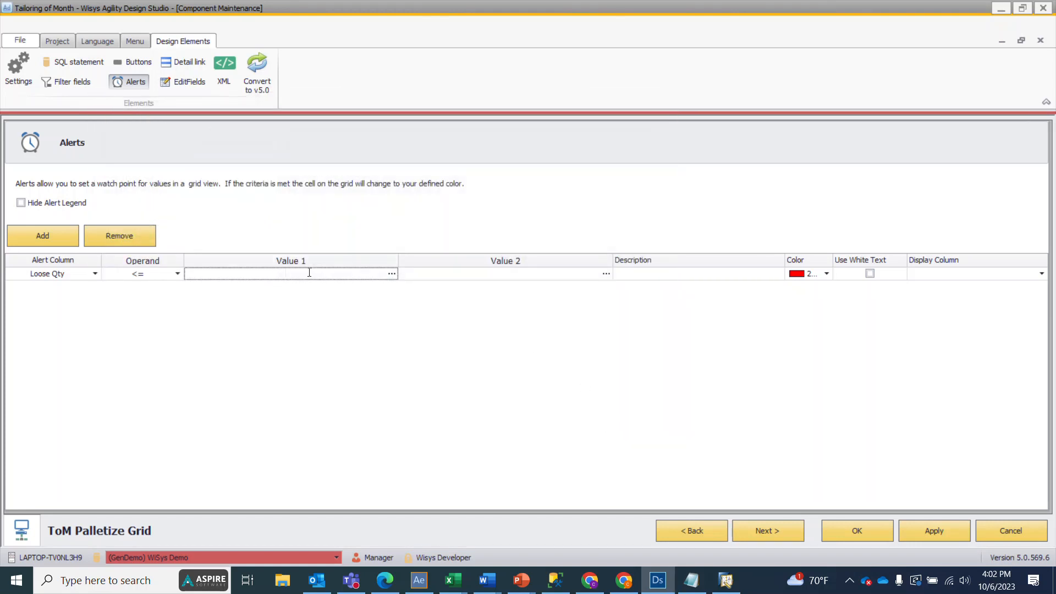
text(0)
click(432, 273)
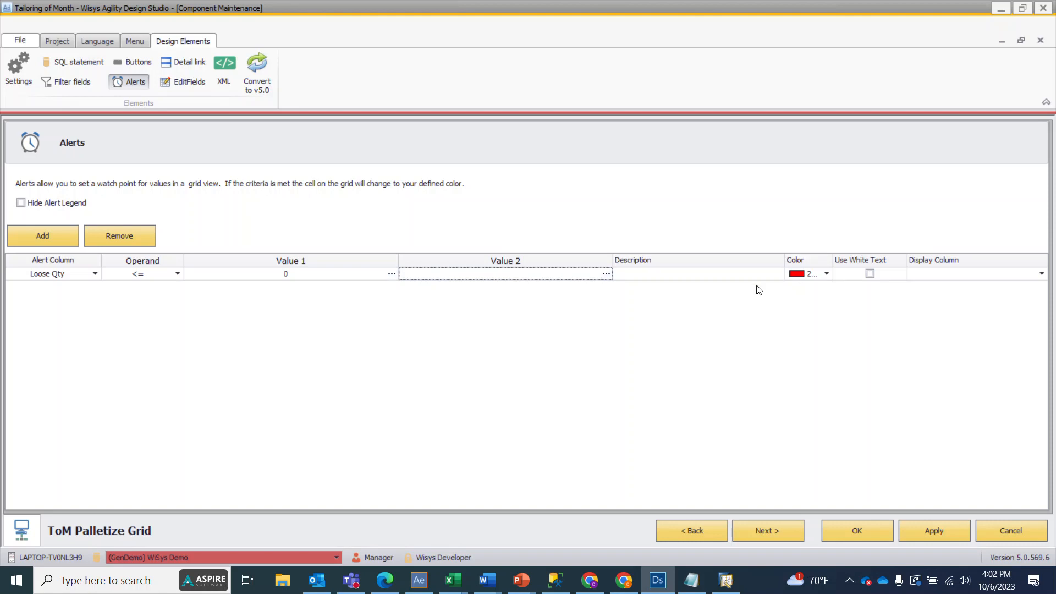
Step: Set the alert's display column to Loose Qty, leaving the description empty, and save the palletize grid
click(742, 278)
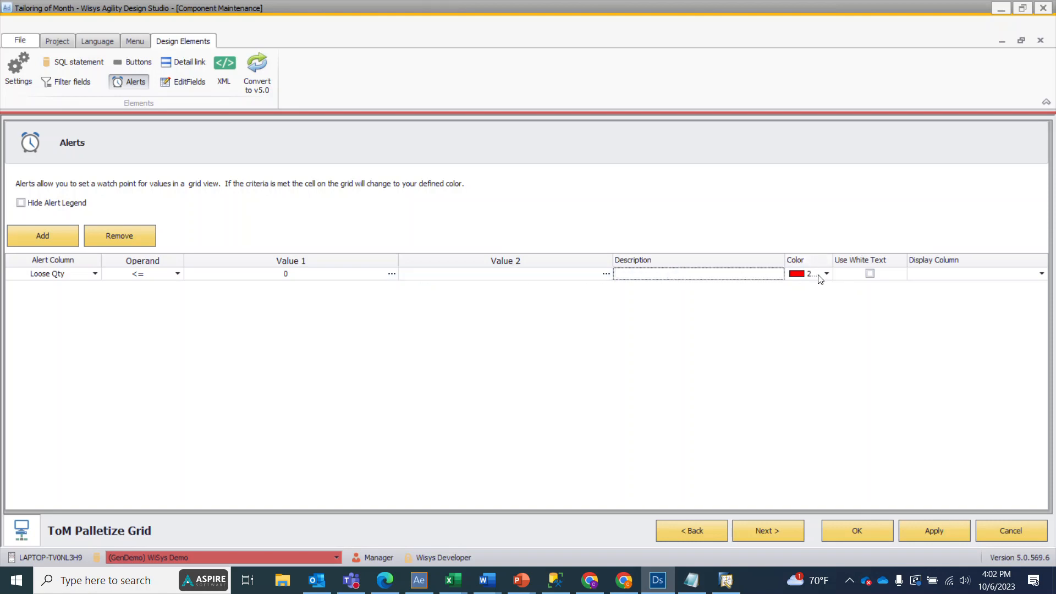
click(924, 274)
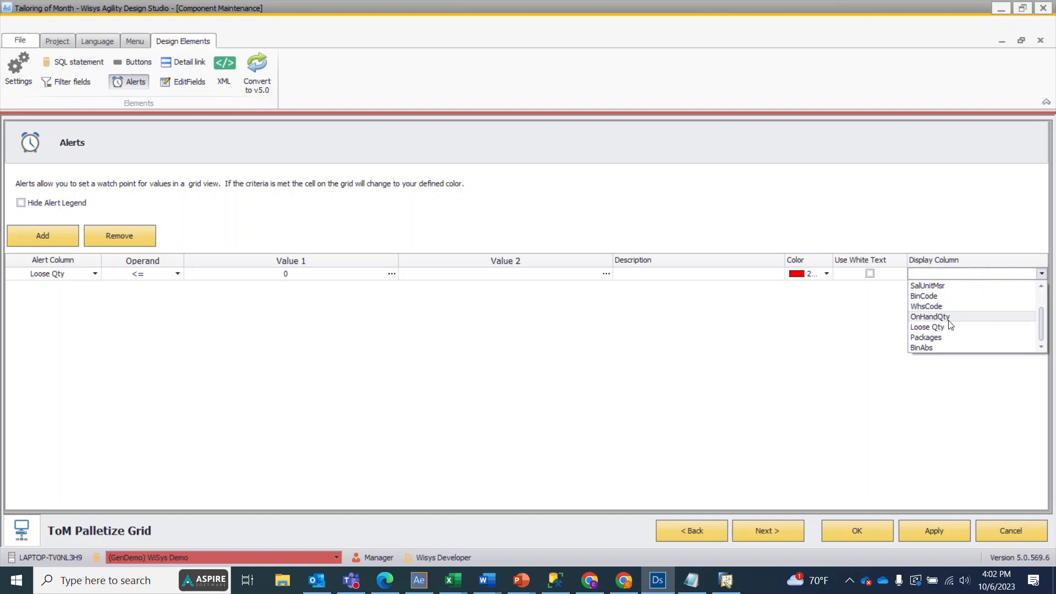
click(950, 328)
click(936, 538)
click(866, 533)
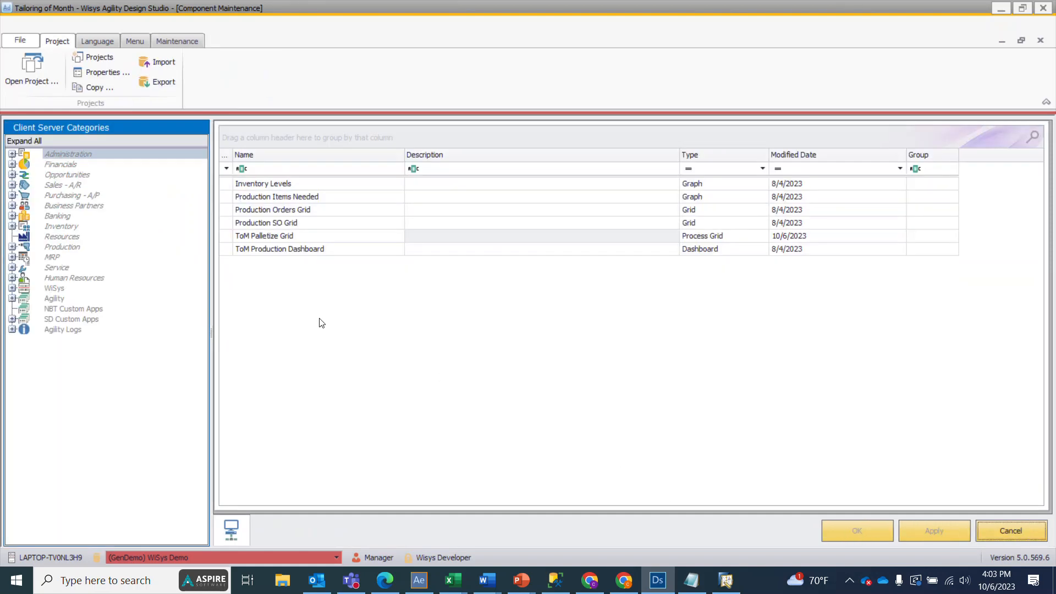
Step: Preview the ToM Palletize Grid, apply the warehouse filter and examine the alert colouring in the Loose Qty column
right_click(286, 237)
click(301, 239)
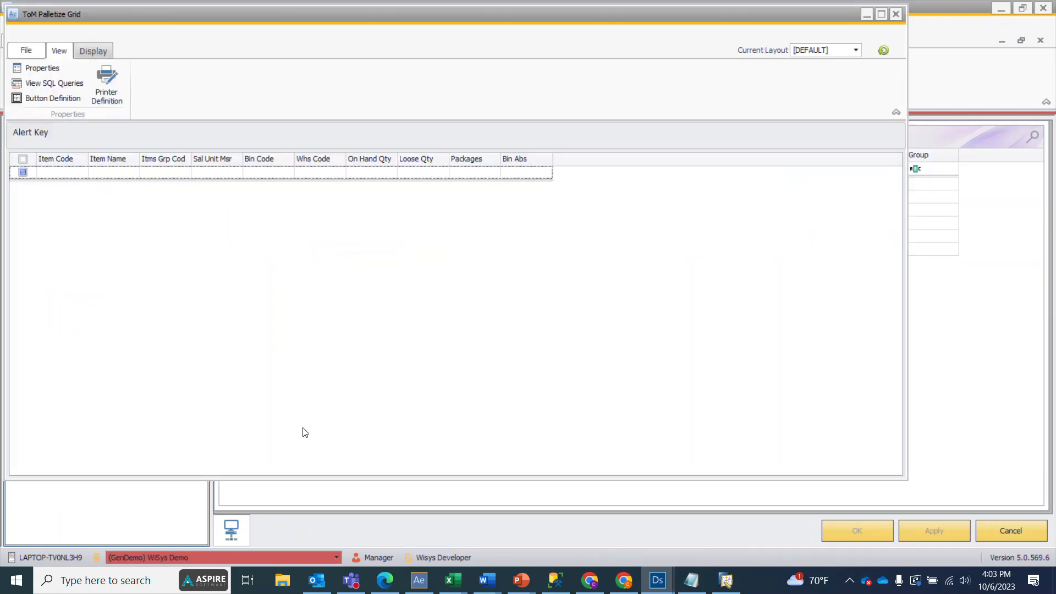
click(707, 153)
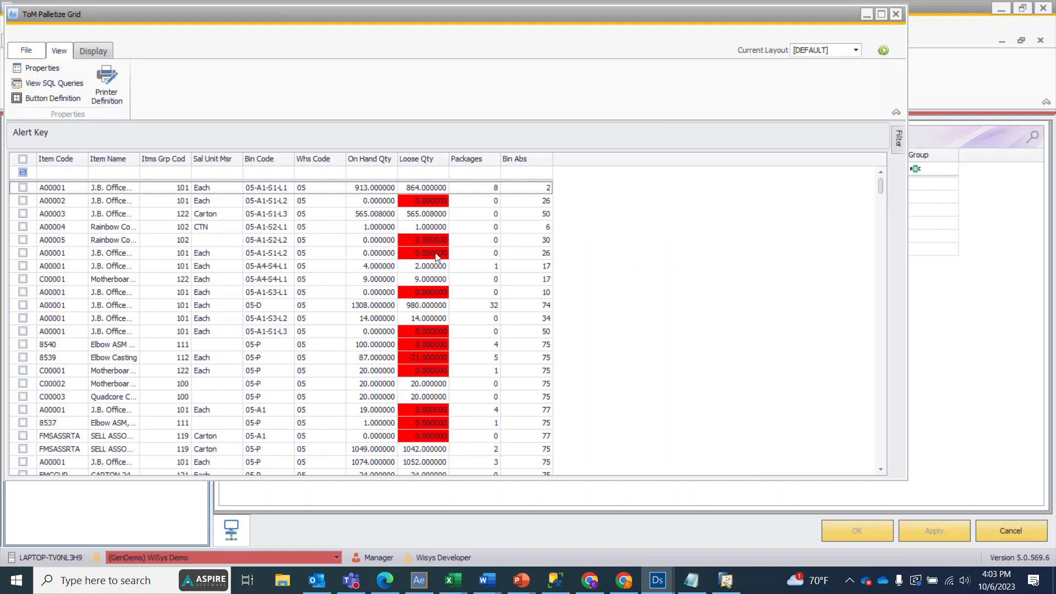
scroll(424, 359, down, 15)
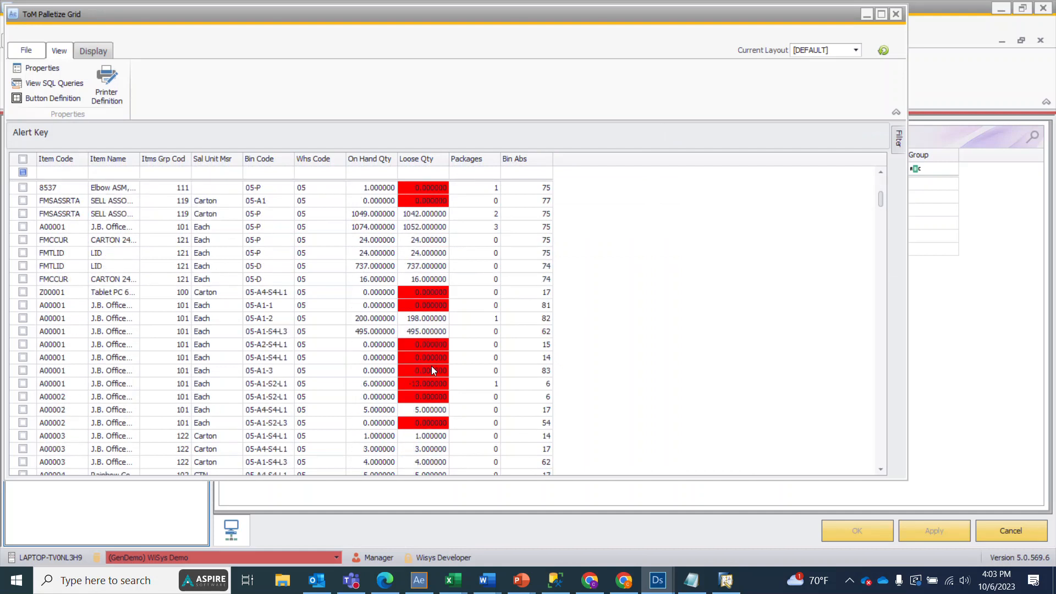
Step: Examine the alert highlighting on zero and negative Loose Qty rows throughout the preview grid, and close the preview
scroll(427, 349, down, 6)
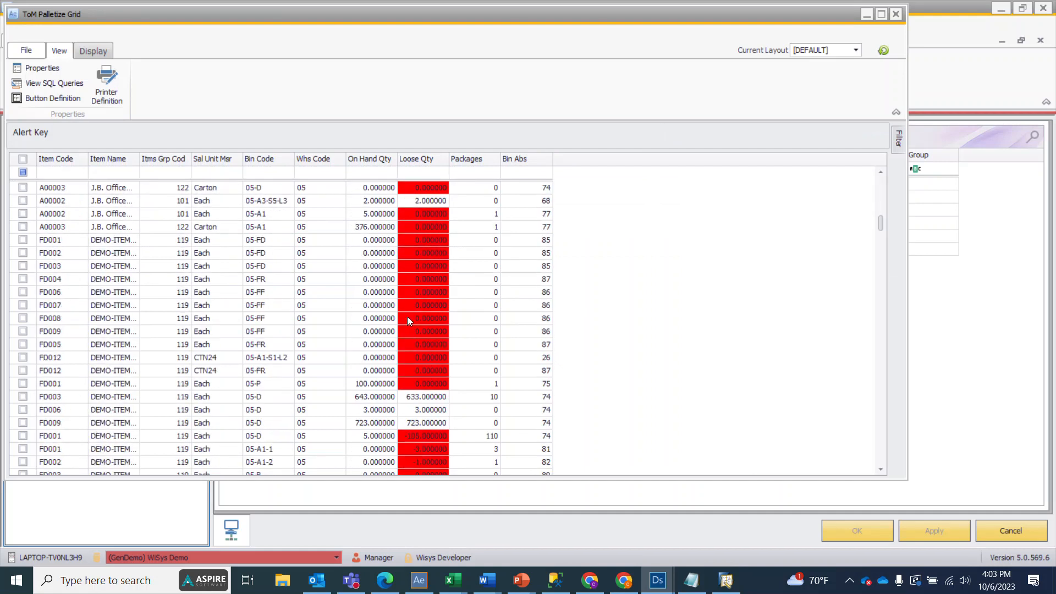
scroll(408, 319, down, 3)
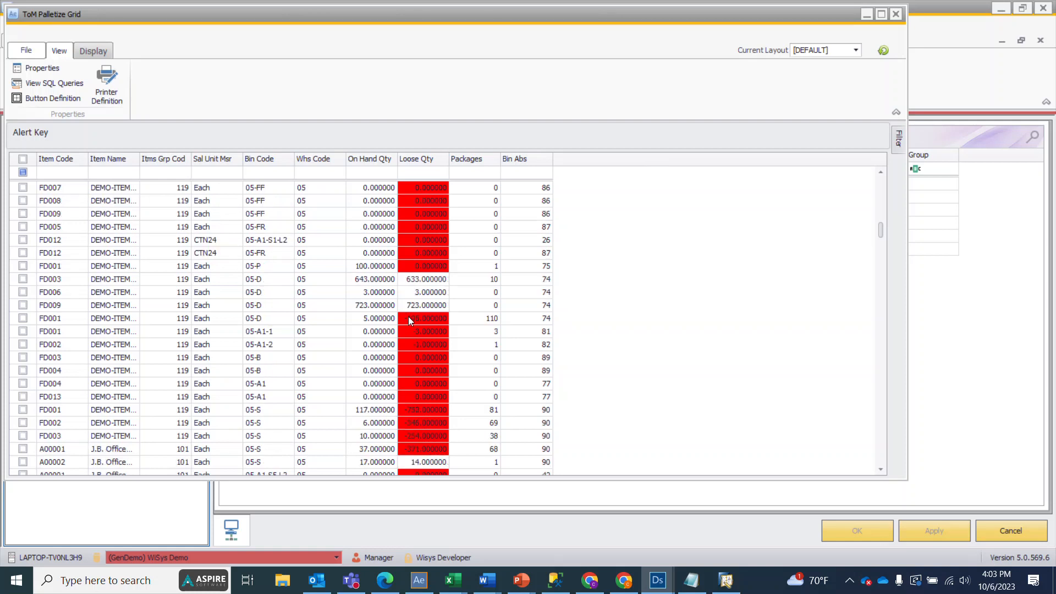
scroll(412, 319, down, 2)
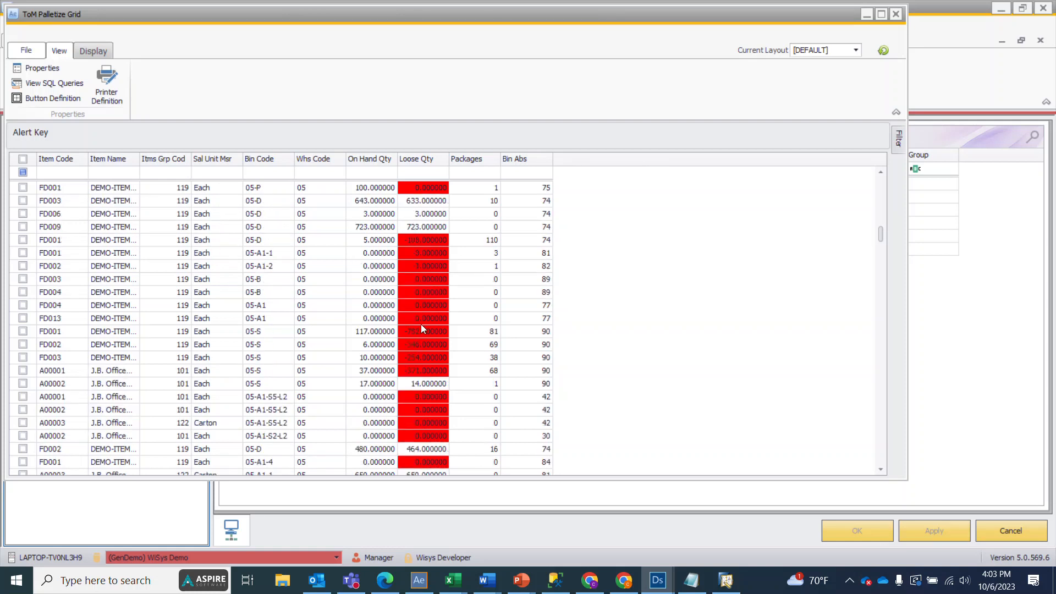
scroll(420, 325, up, 1)
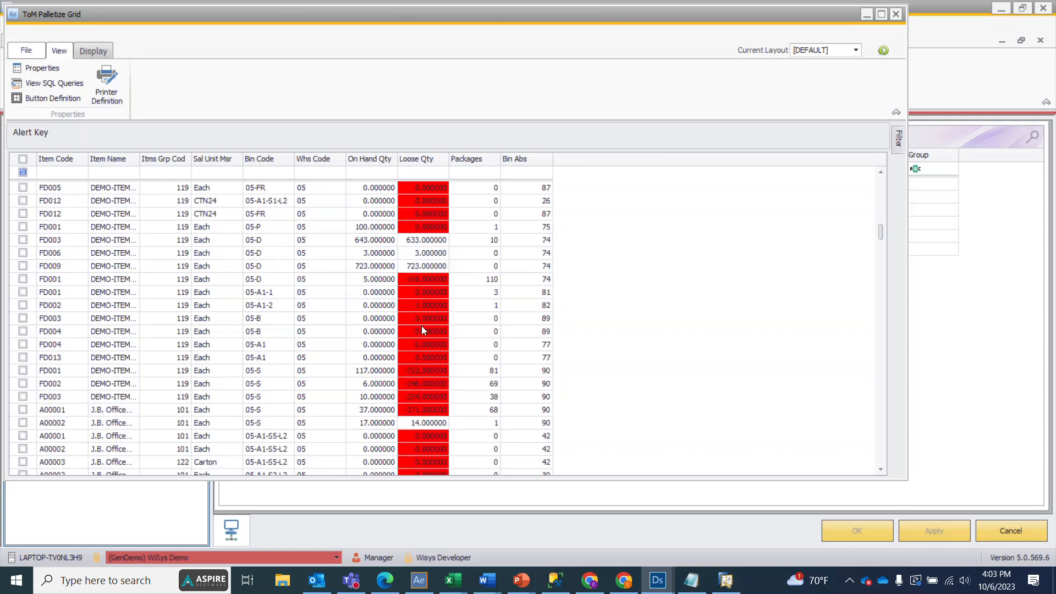
scroll(423, 330, up, 10)
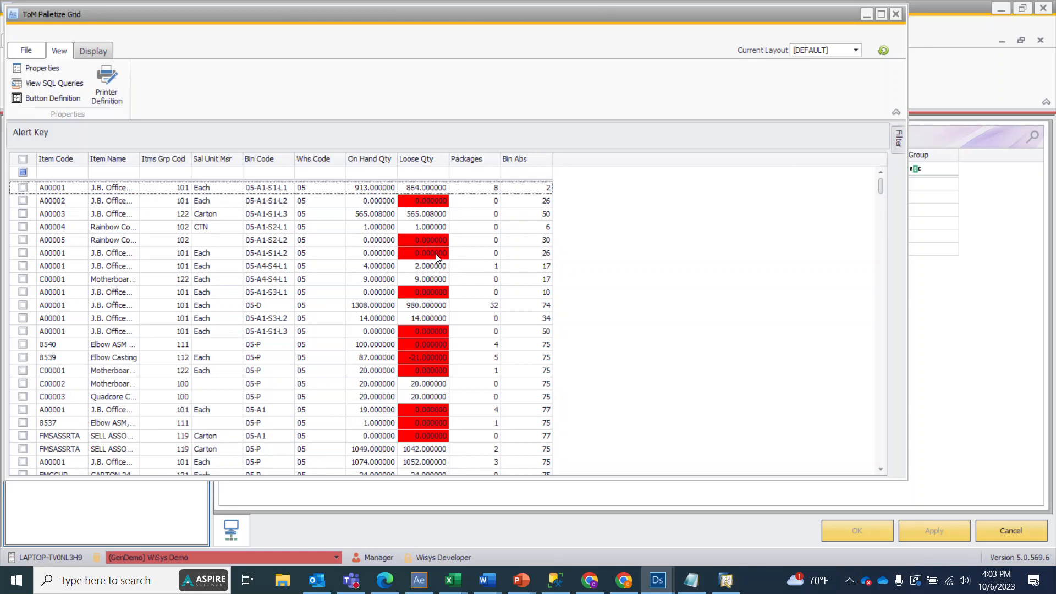
click(896, 14)
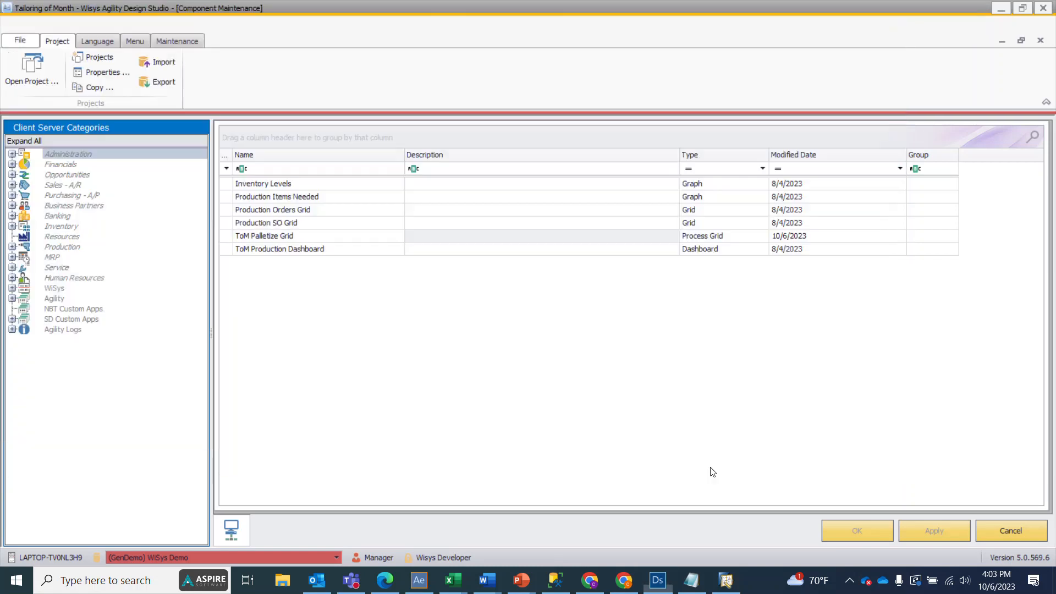
Step: Reopen the ToM Palletize Grid for editing and add a new button in the Link bar (Bottom) location
double_click(286, 236)
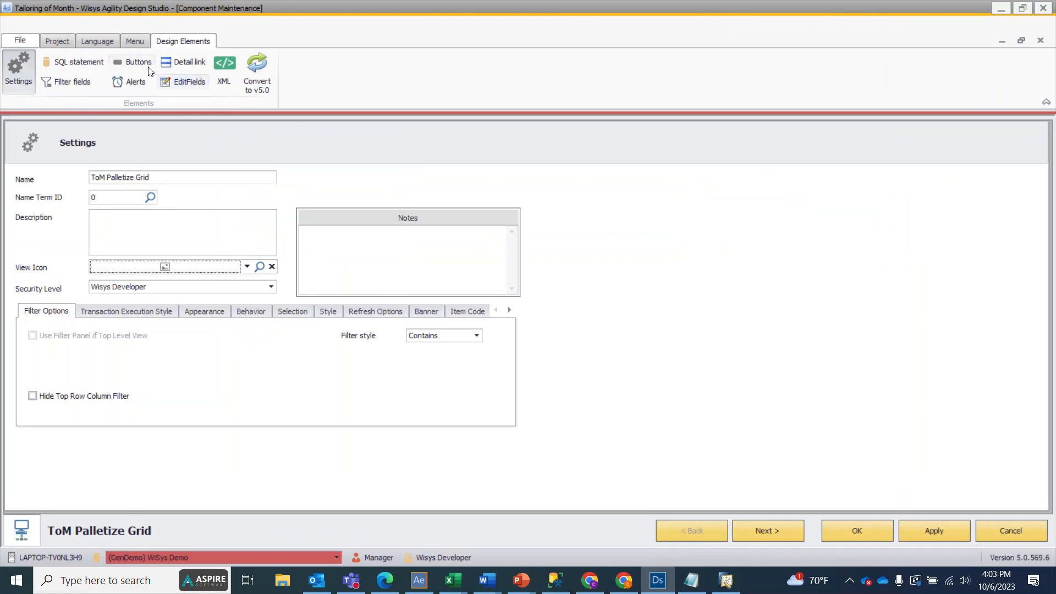
click(146, 67)
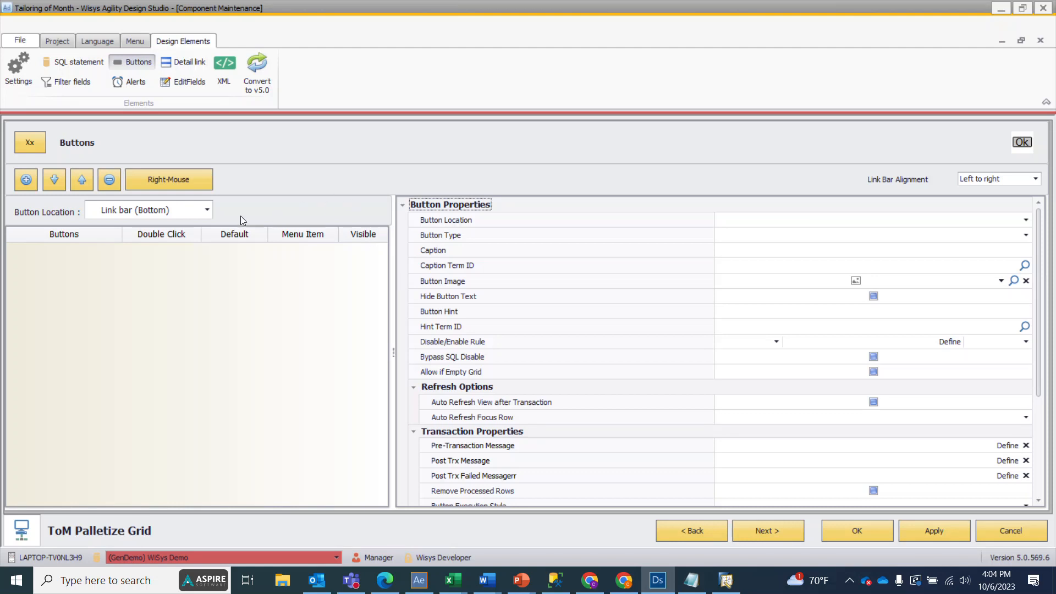
click(206, 211)
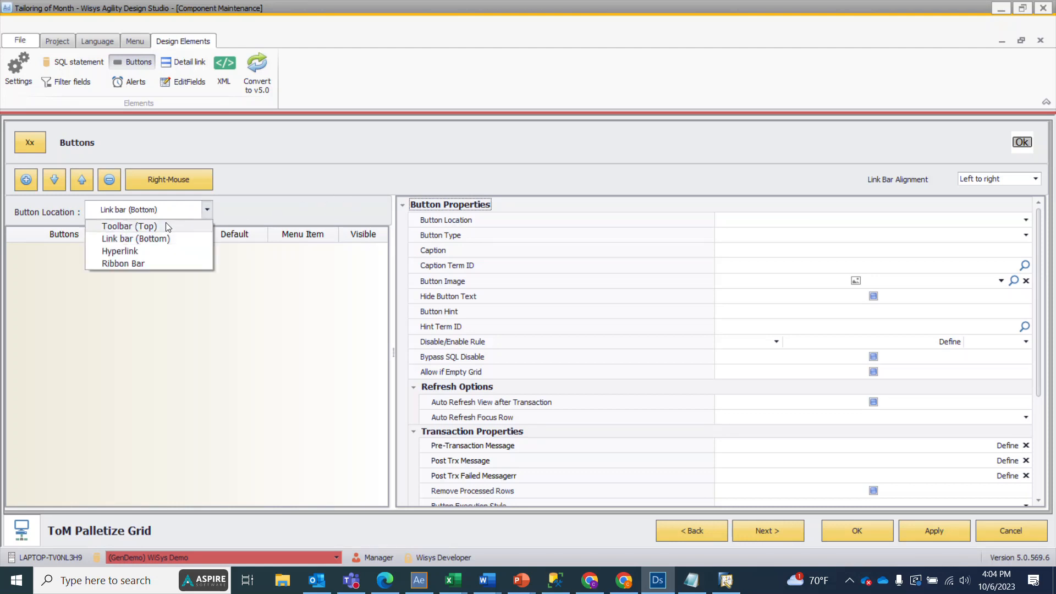
click(167, 237)
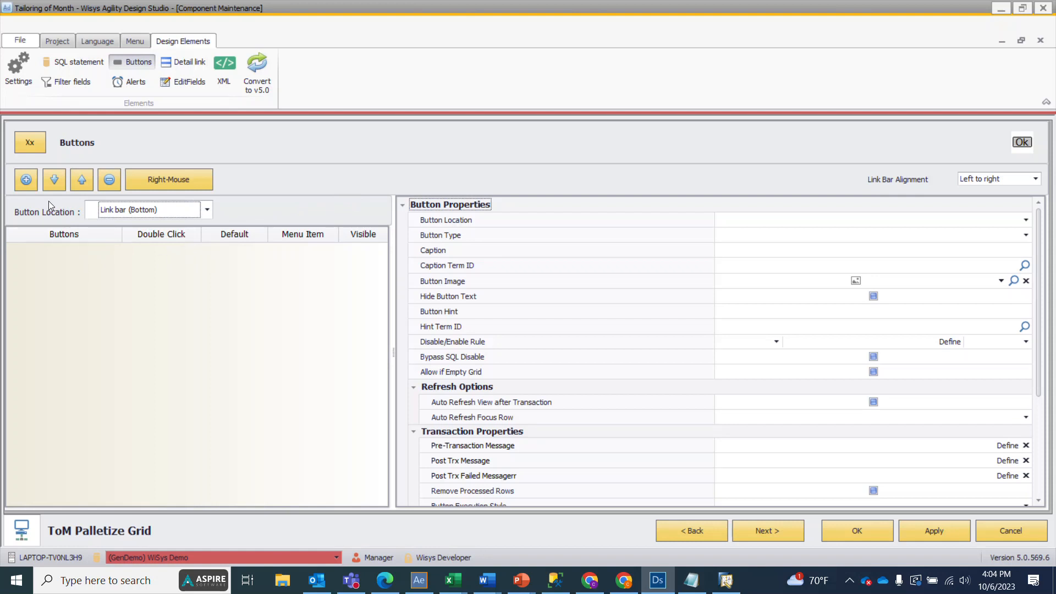
click(31, 179)
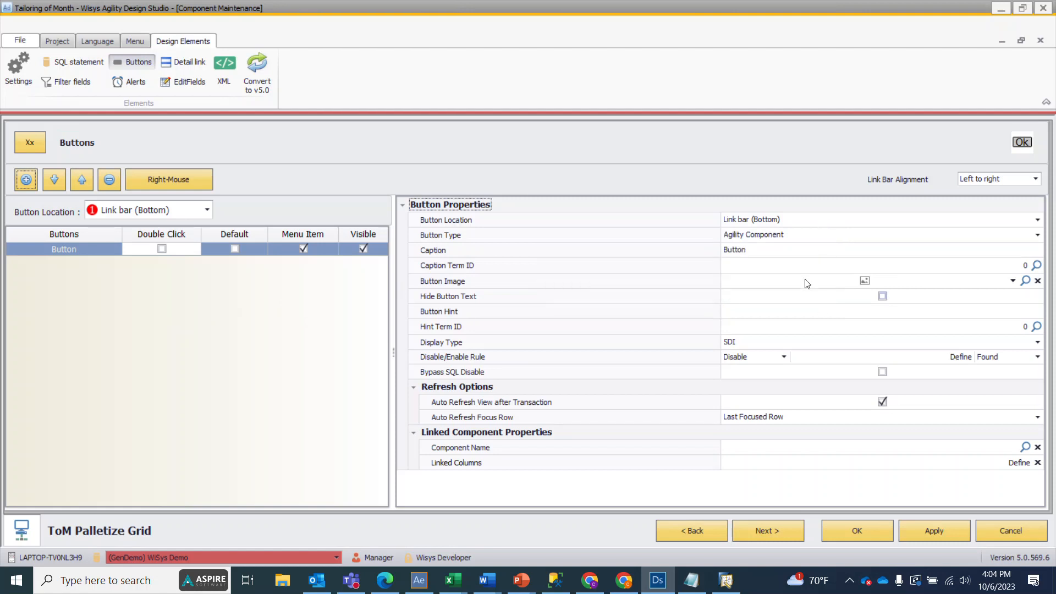
Step: Set the new button's caption to Pallet and its button type to Transaction/Report
click(770, 254)
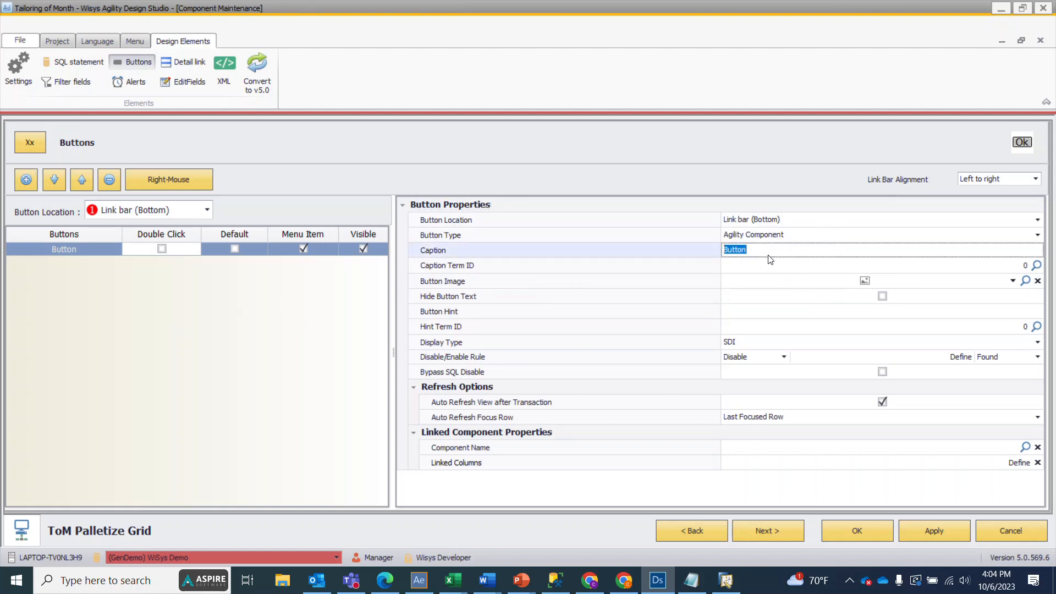
text(Pallet)
click(804, 239)
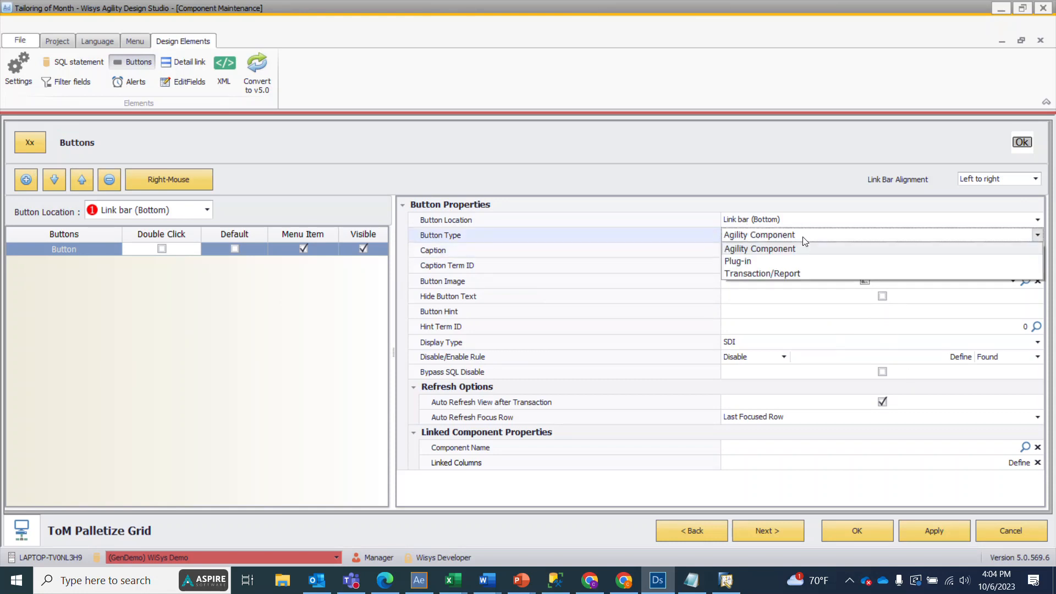
click(775, 275)
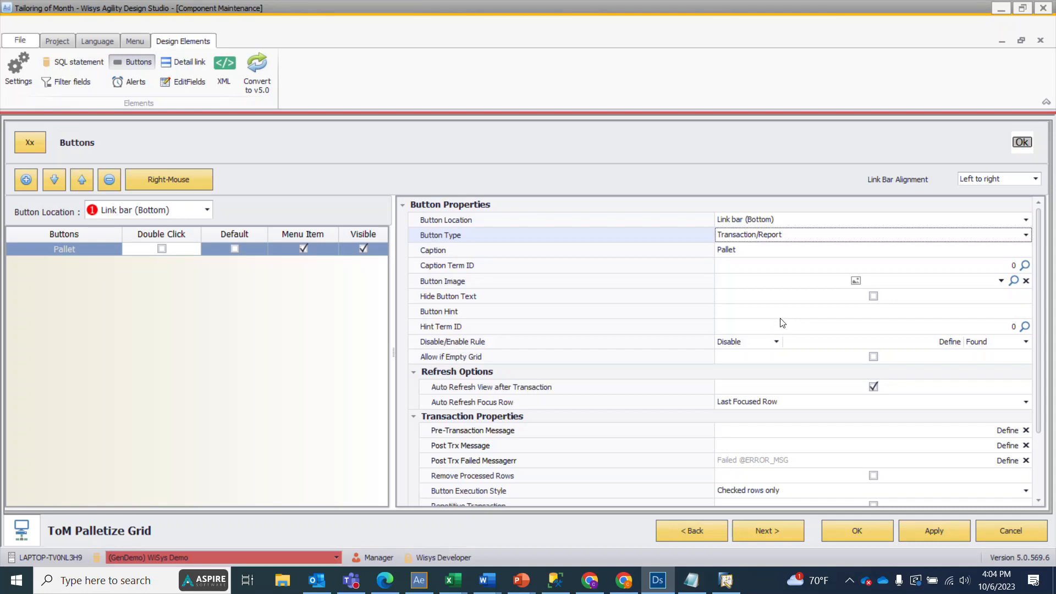
Step: Define the Pallet button's pre-transaction message as the Yes/No question "Do you want to add items to a Pallet?"
scroll(847, 417, down, 3)
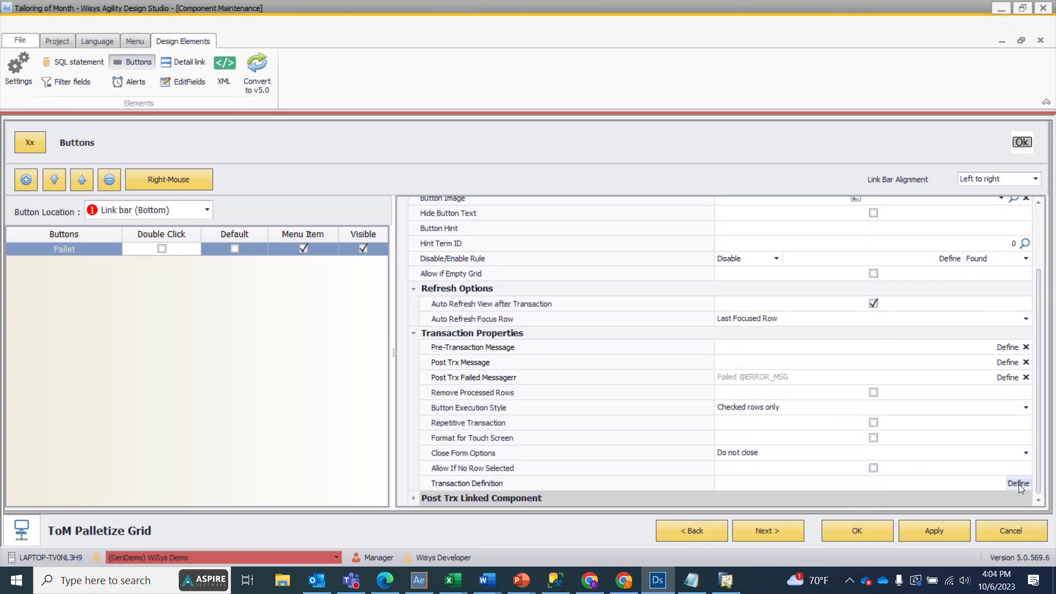
click(1007, 347)
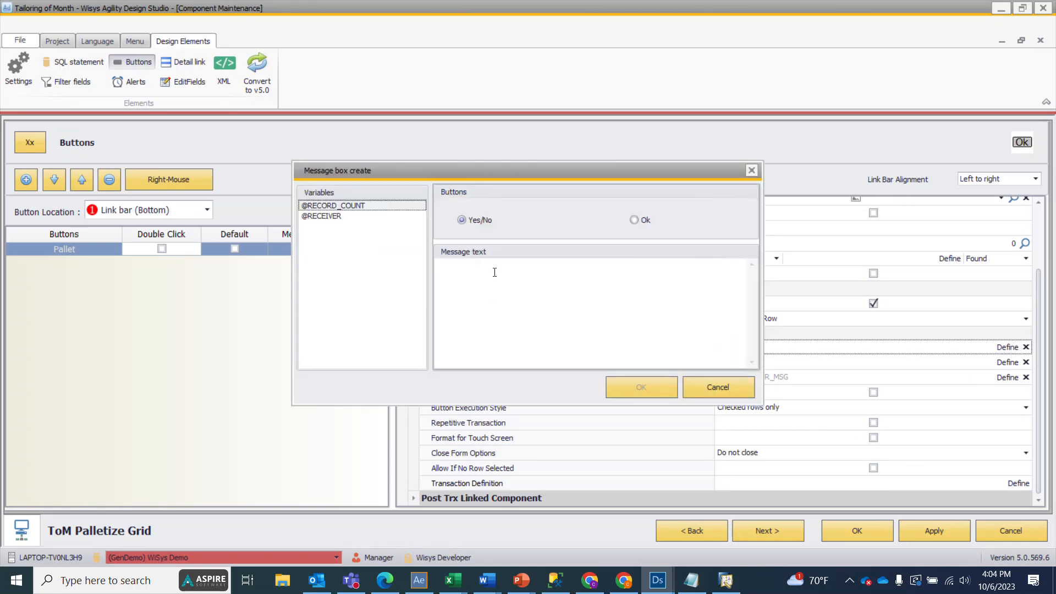
click(494, 271)
text(Do you want)
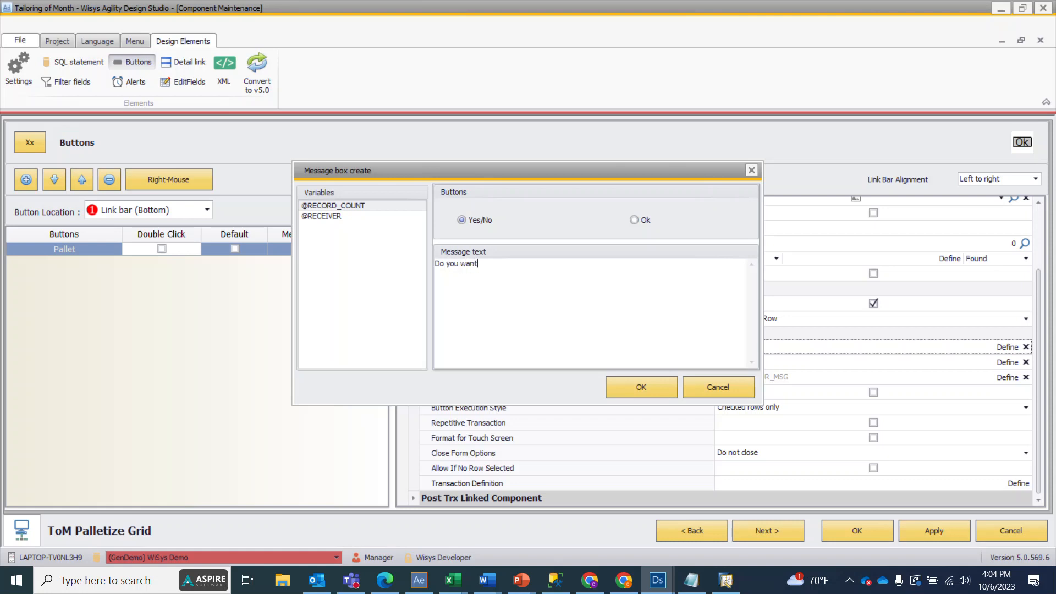
text( to add ite)
text(to a Pallet?)
click(624, 385)
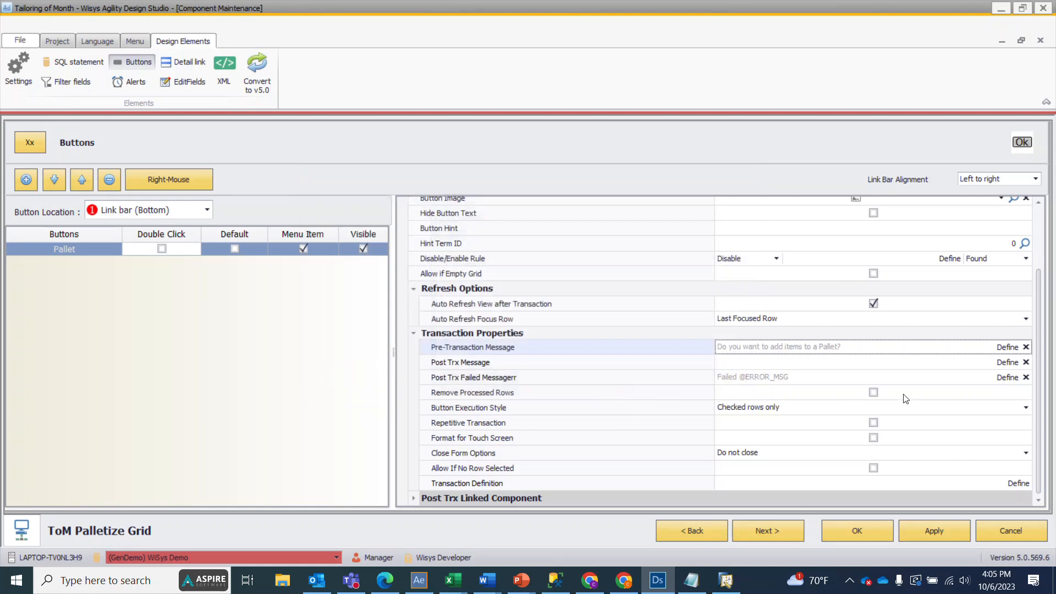
Step: Define the Pallet button's post-transaction message as "Pallet Created"
click(932, 364)
click(1002, 363)
click(479, 303)
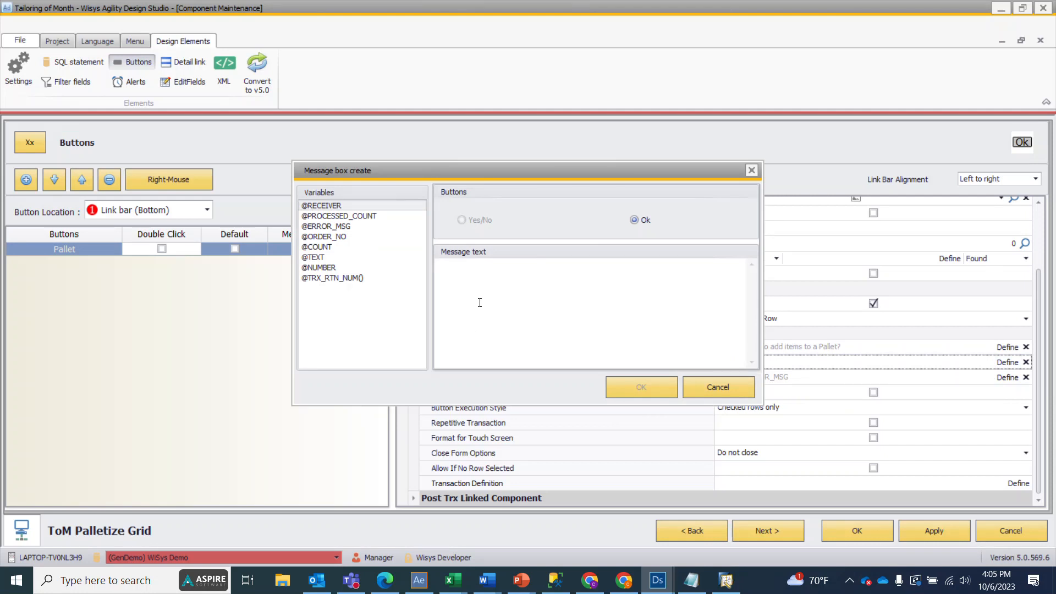
text(Pallet Created)
click(649, 389)
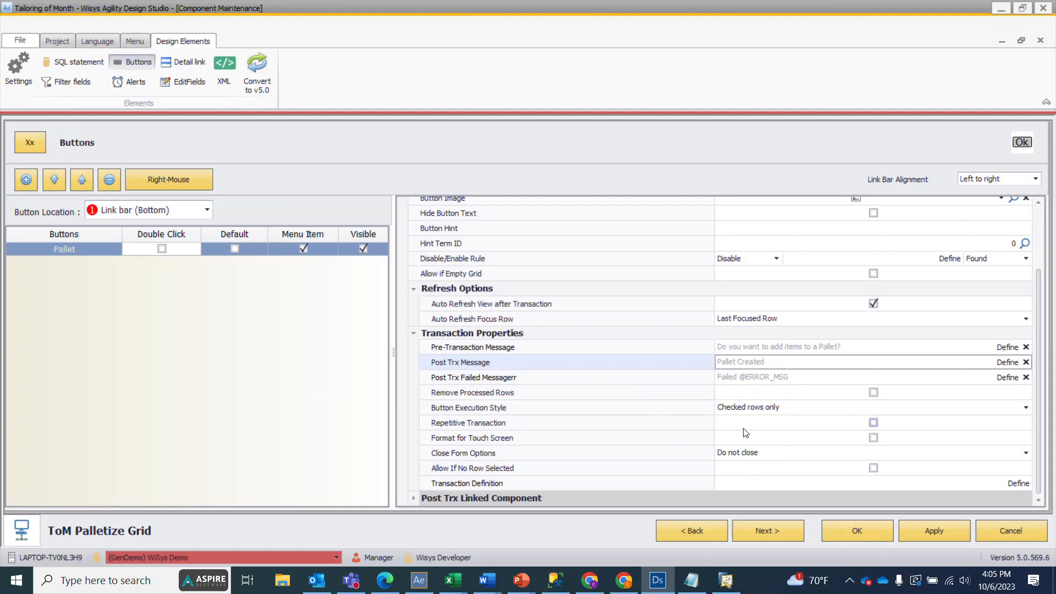
Step: Open the Pallet button's transaction definition and add the Pkg4 Pkg Add Floating transaction to the Detail section, filtering transaction names by "pkg"
click(1019, 483)
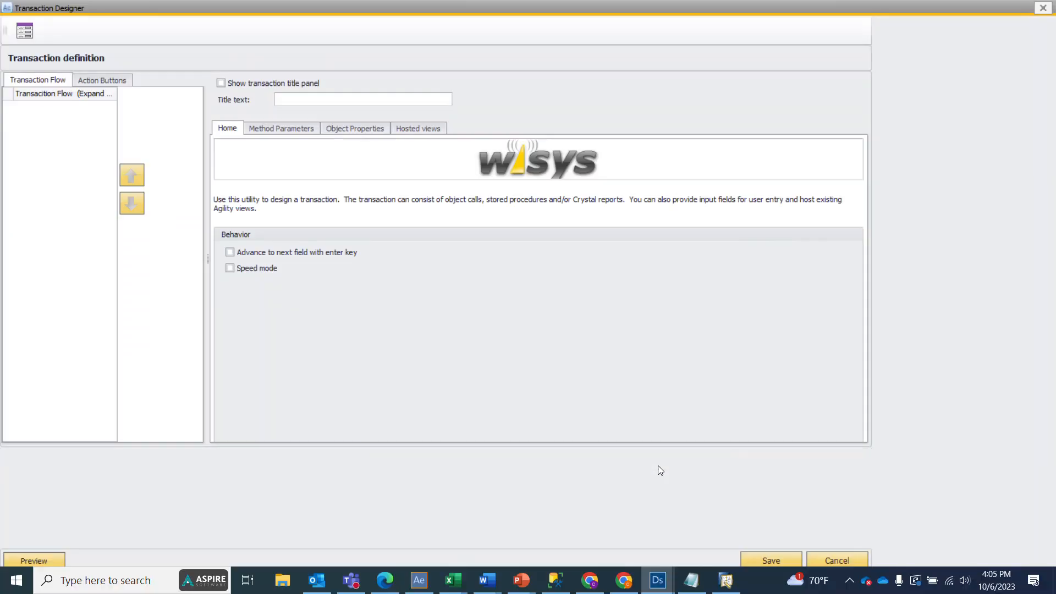
click(55, 173)
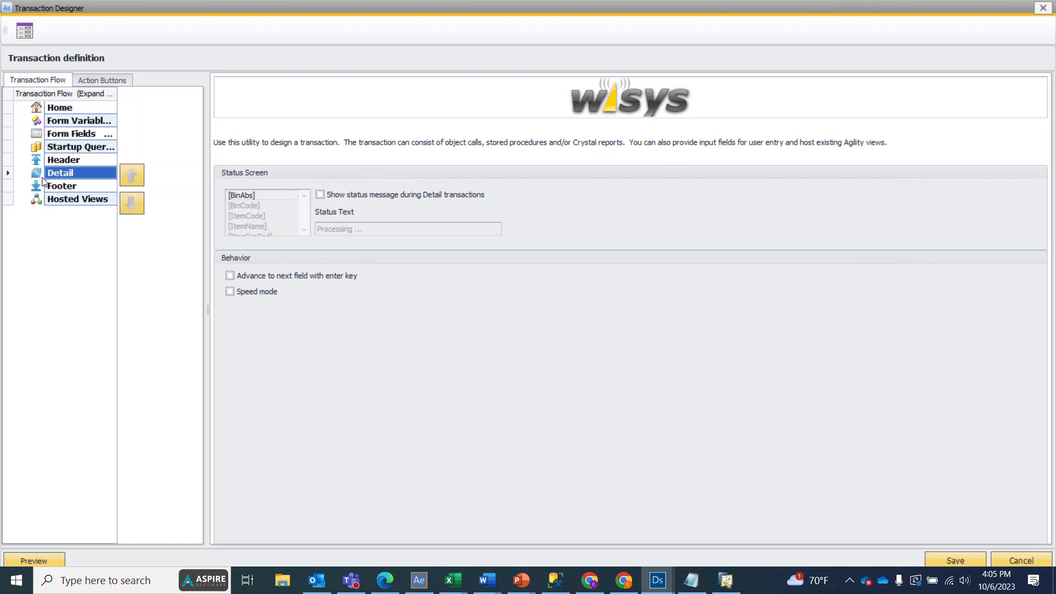
right_click(57, 174)
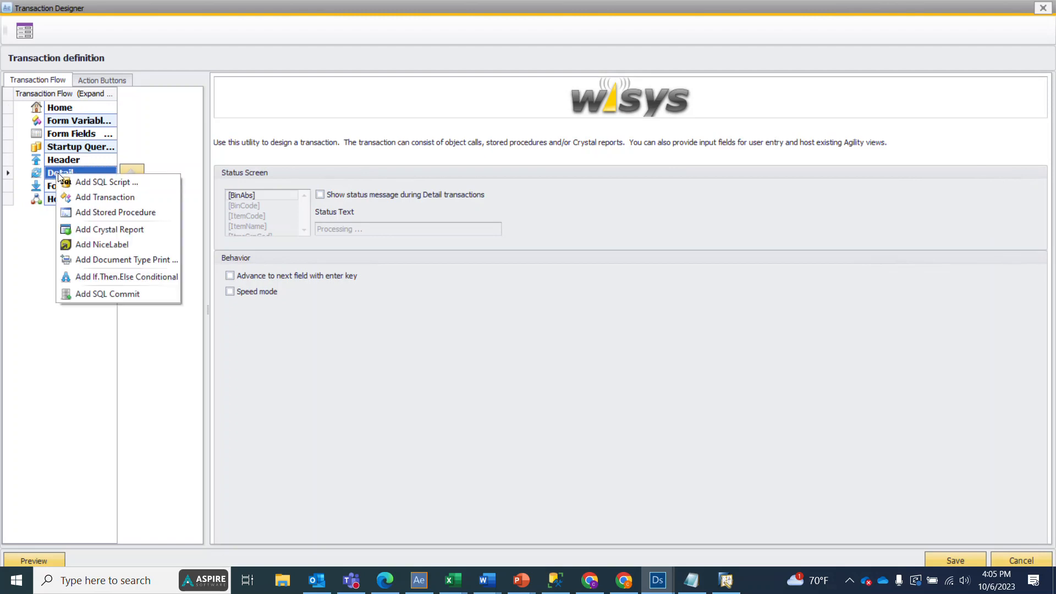
click(78, 198)
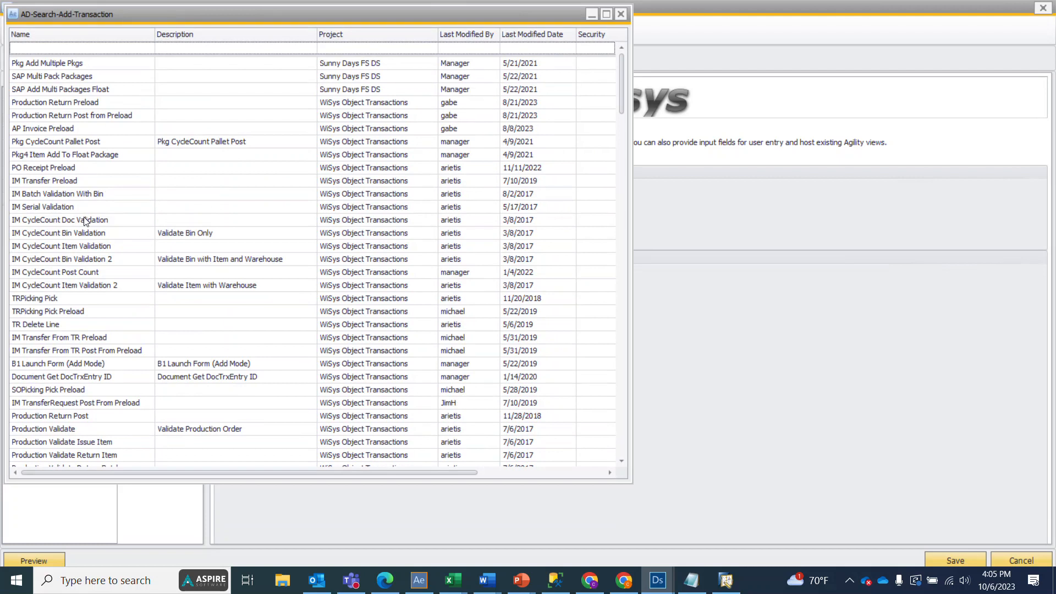
click(79, 50)
text(pkg)
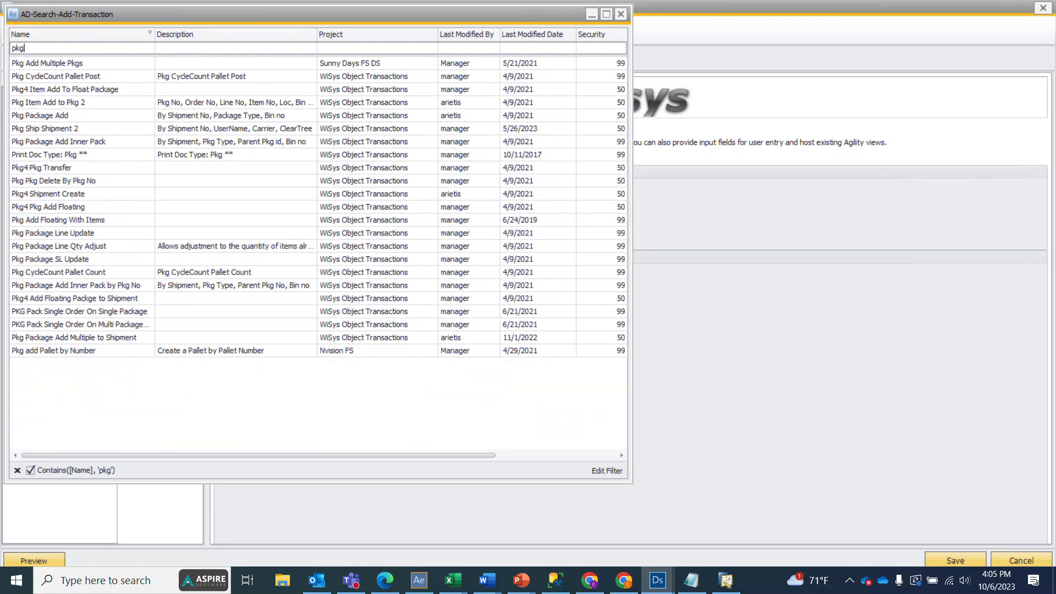
click(61, 206)
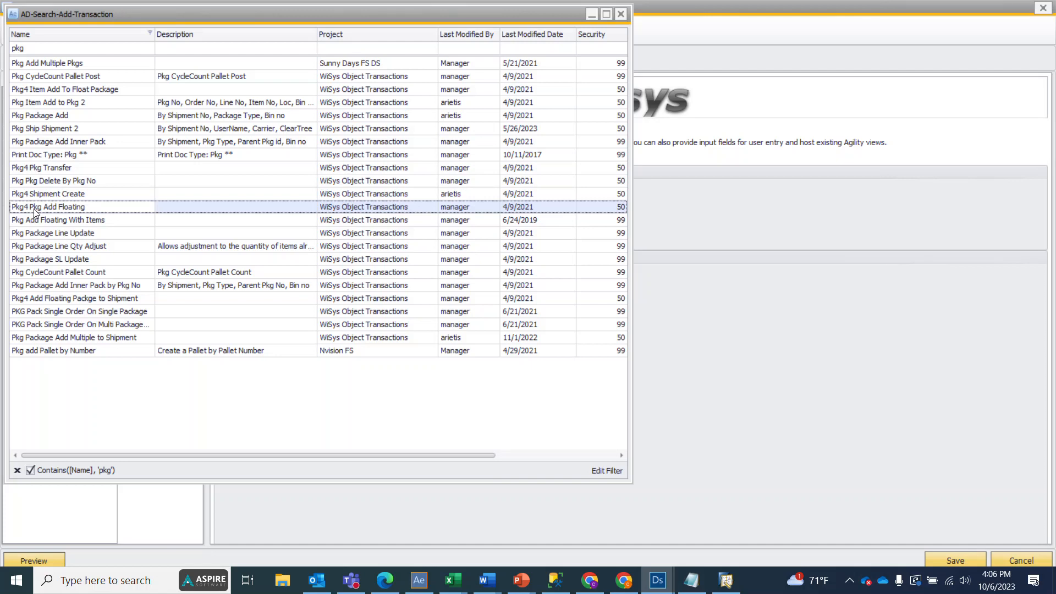
double_click(34, 209)
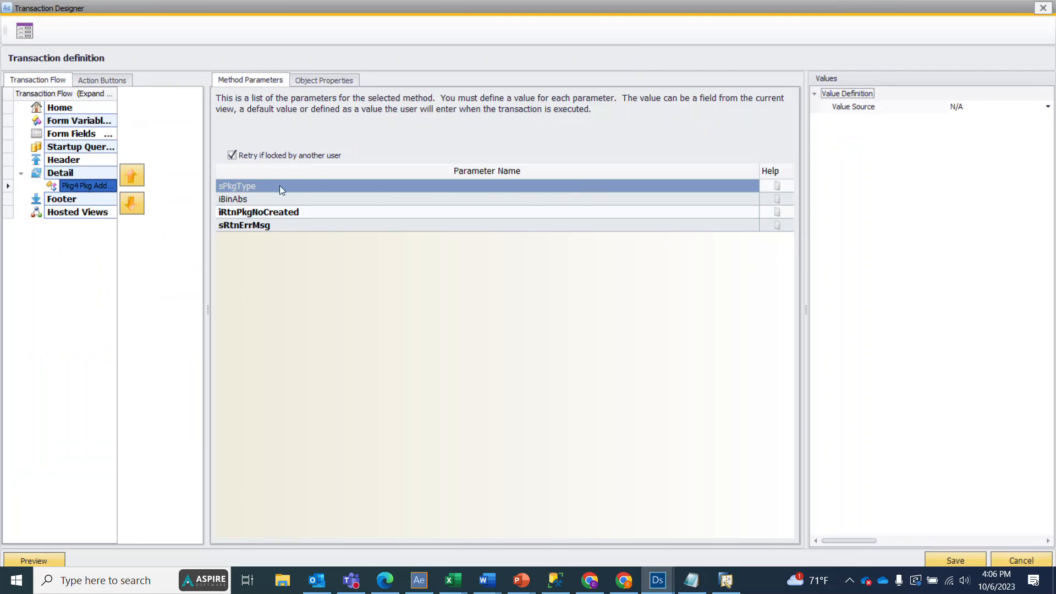
Step: Set the sPkgType parameter's value source to Default with PLT as the entered value
click(1025, 108)
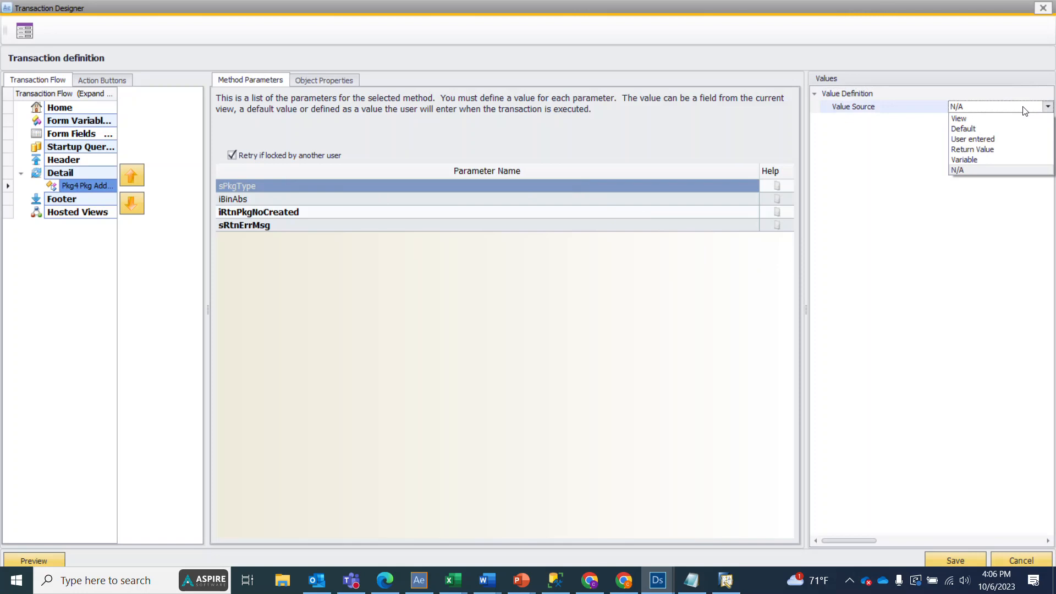
click(1004, 128)
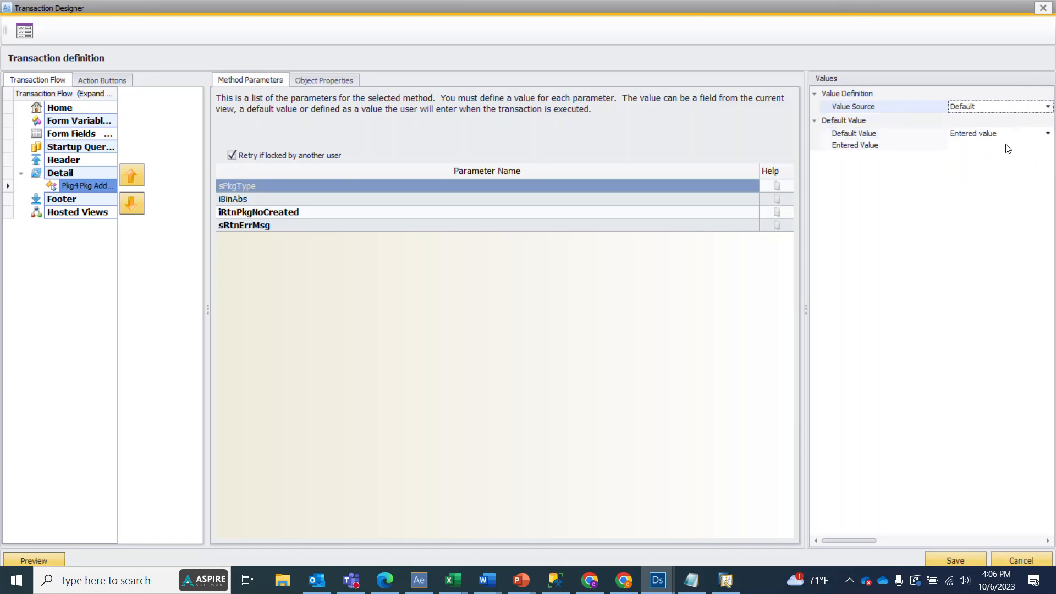
click(1007, 147)
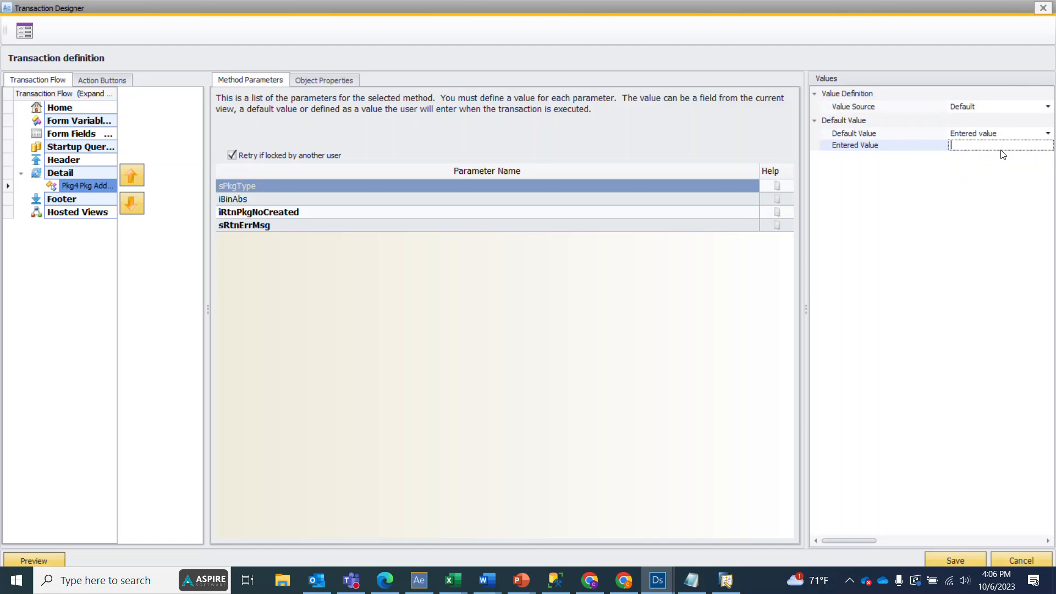
text(PLT)
click(990, 113)
click(990, 113)
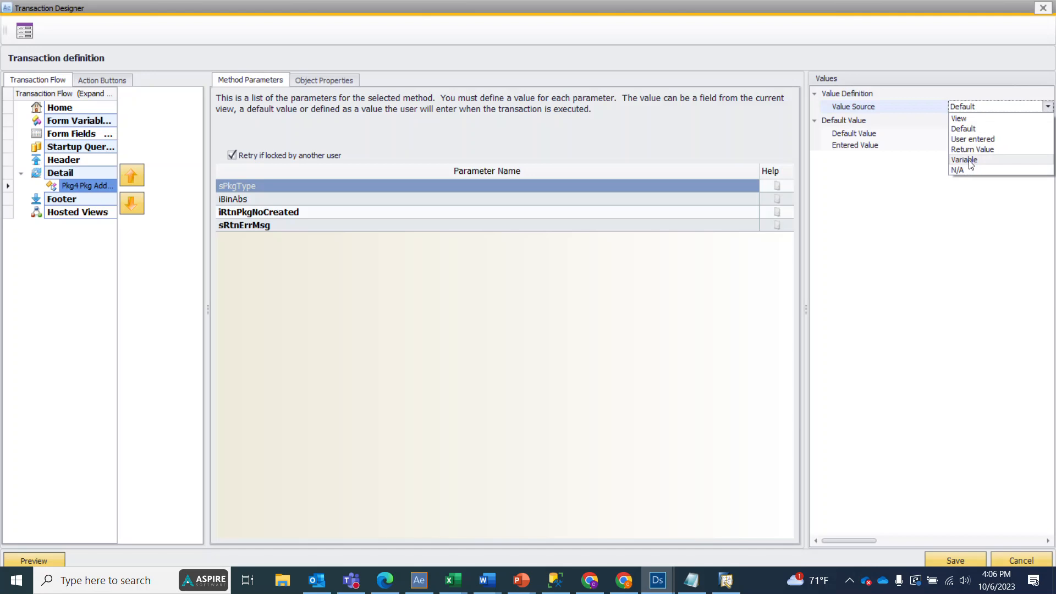
click(987, 109)
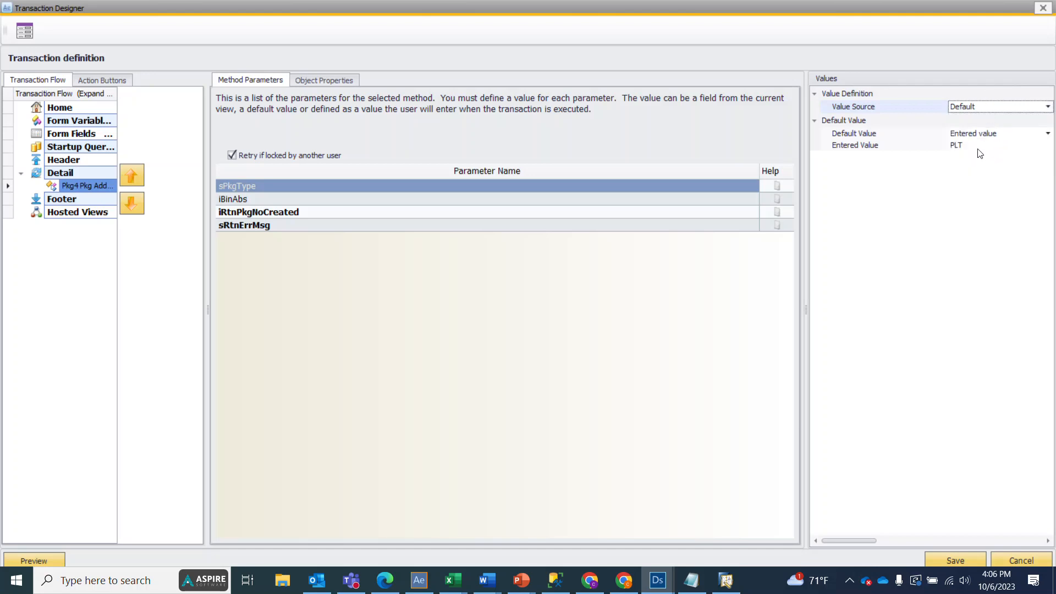
Step: Set the iBinAbs parameter's value source to View with BinAbs as the source column
click(230, 200)
click(971, 107)
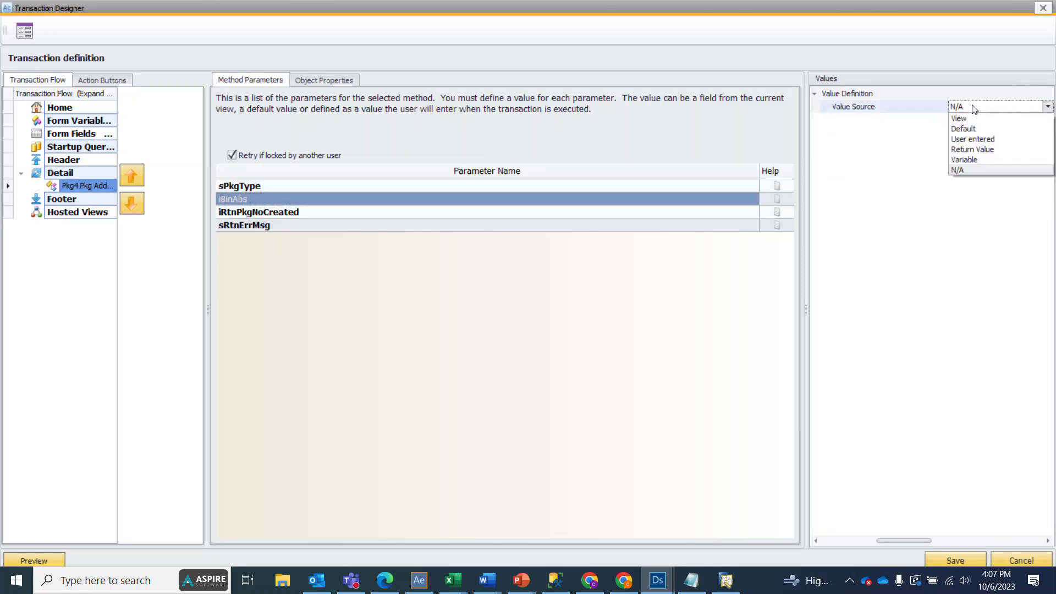
click(965, 118)
click(967, 119)
scroll(975, 163, down, 2)
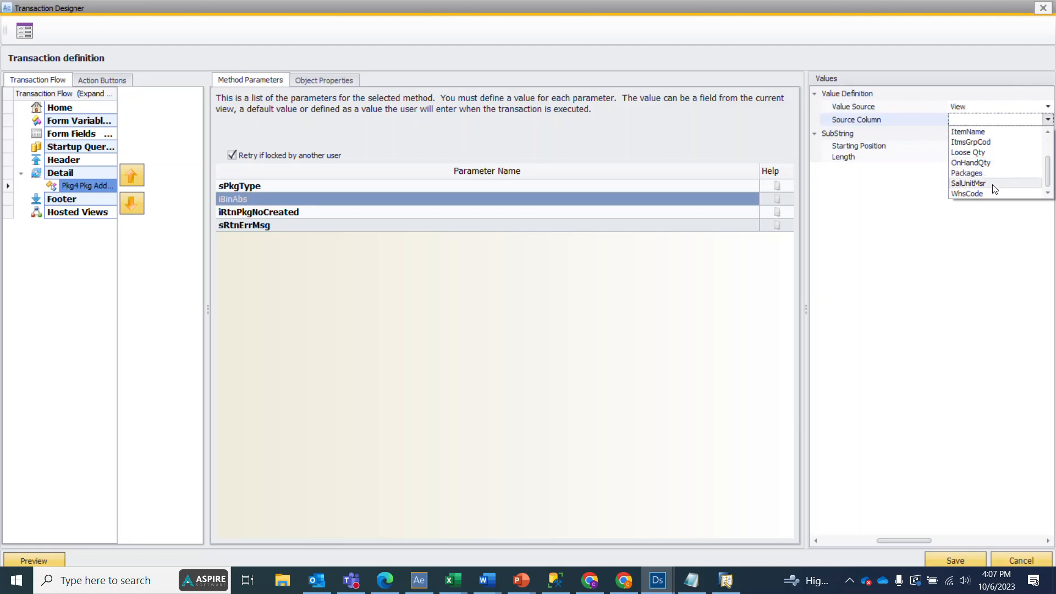
scroll(992, 190, up, 1)
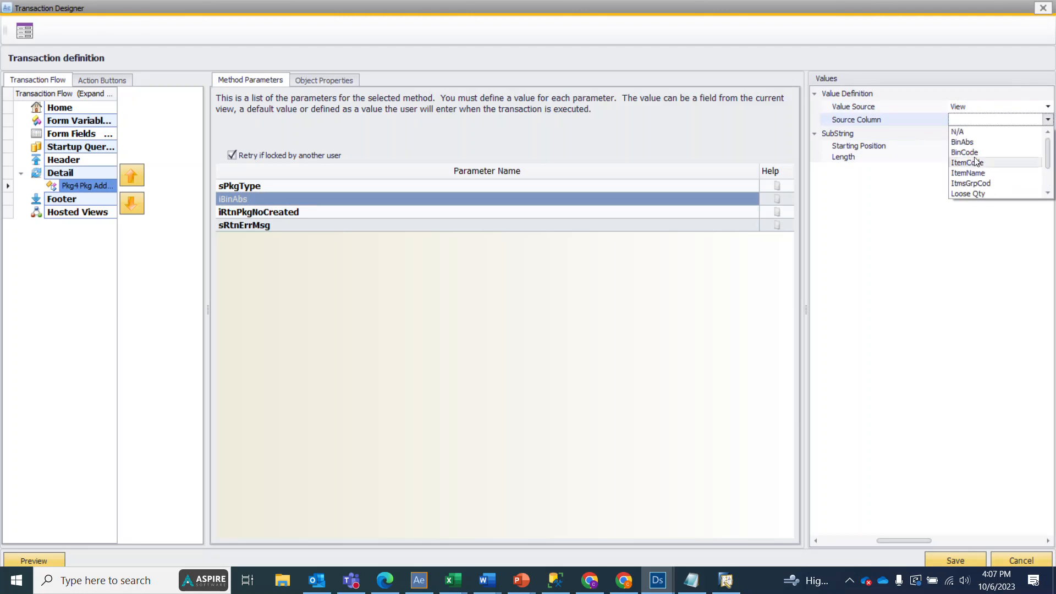
click(965, 132)
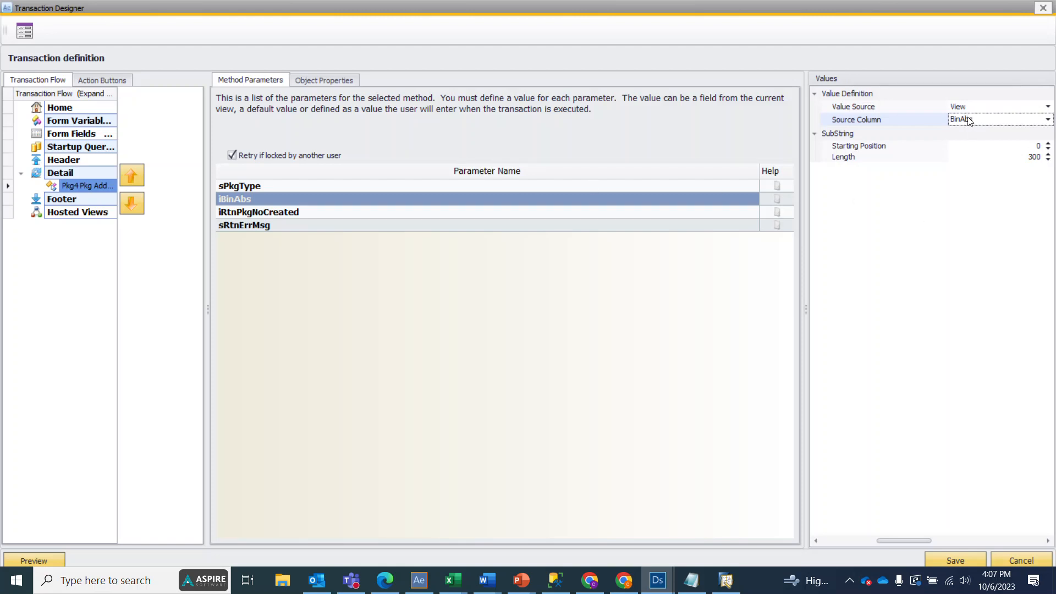
Step: Set the return variable to Number for the iRtnPkgNoCreated parameter and to Error message for sRtnErrMsg
click(337, 211)
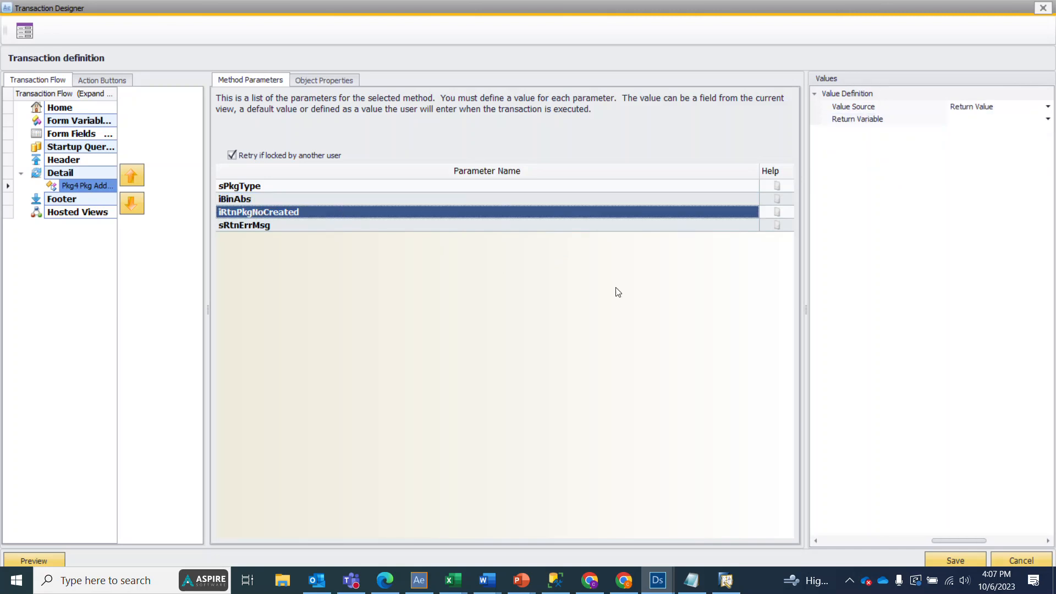
click(1048, 119)
scroll(988, 180, down, 1)
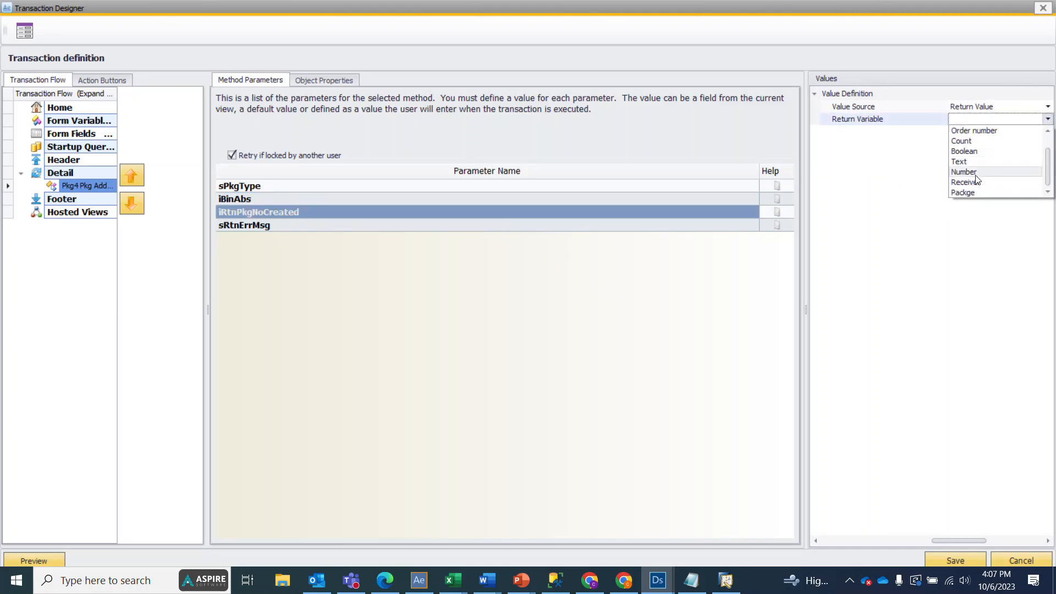
click(968, 172)
click(329, 226)
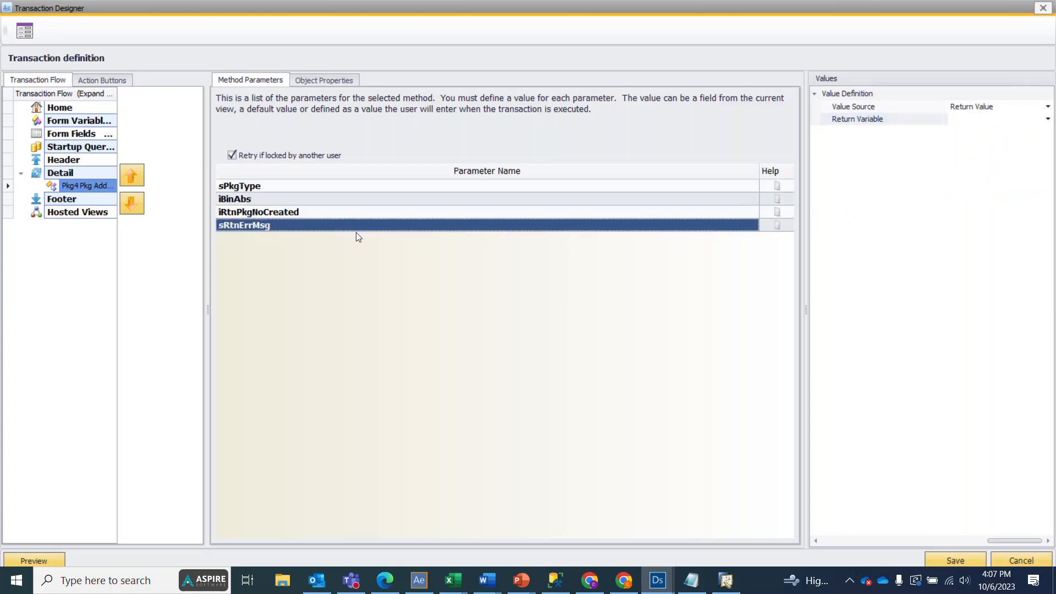
click(971, 120)
click(971, 144)
click(251, 246)
Step: Set the return variable to Number for the PkgSeqNoCreated and PkgIdCreated object properties of Pkg4 Pkg Add Floating
click(317, 81)
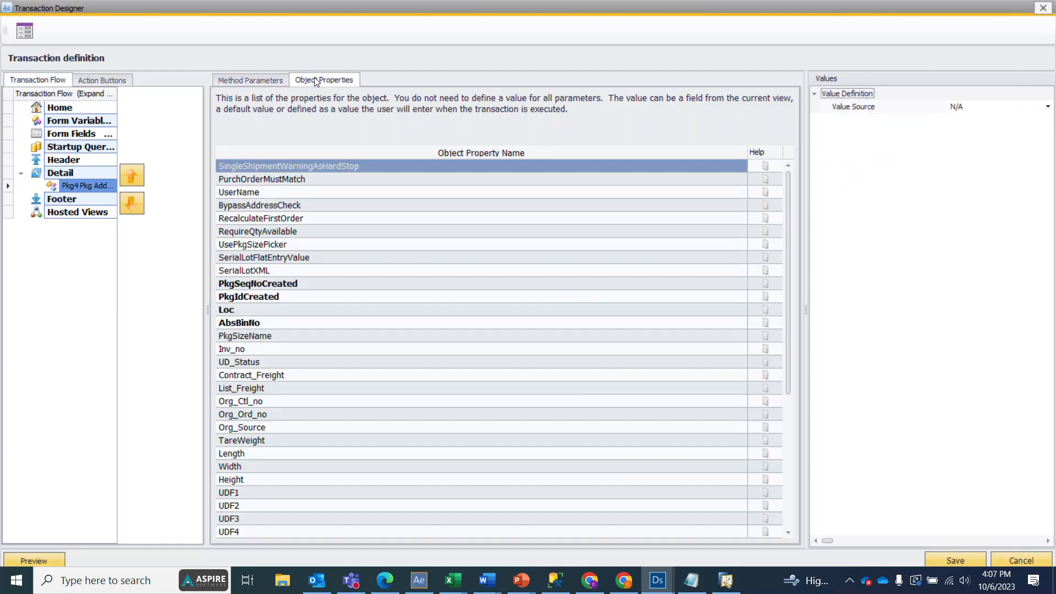
click(321, 287)
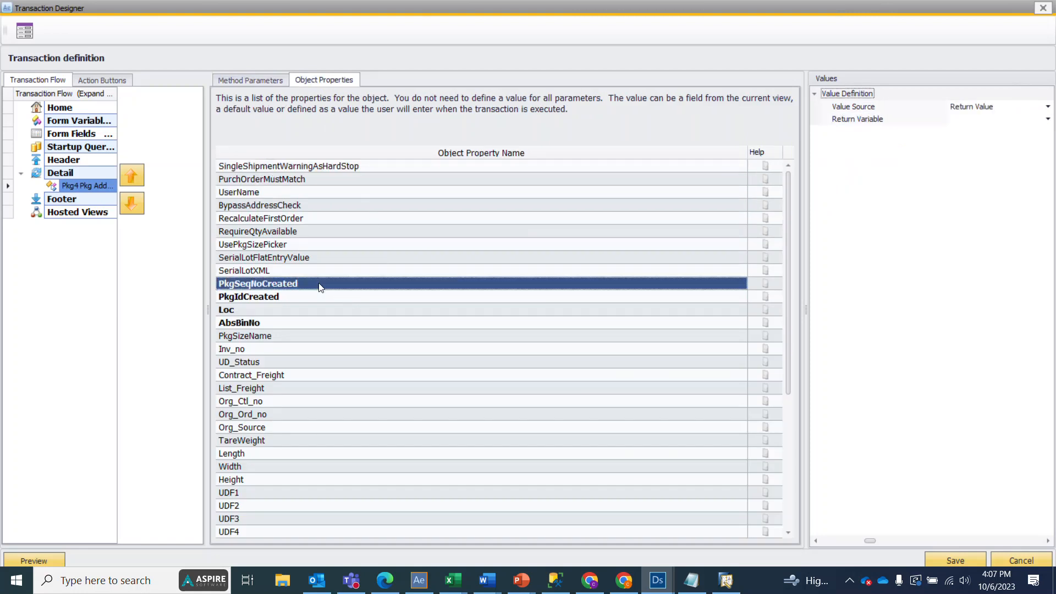
click(1025, 122)
click(985, 195)
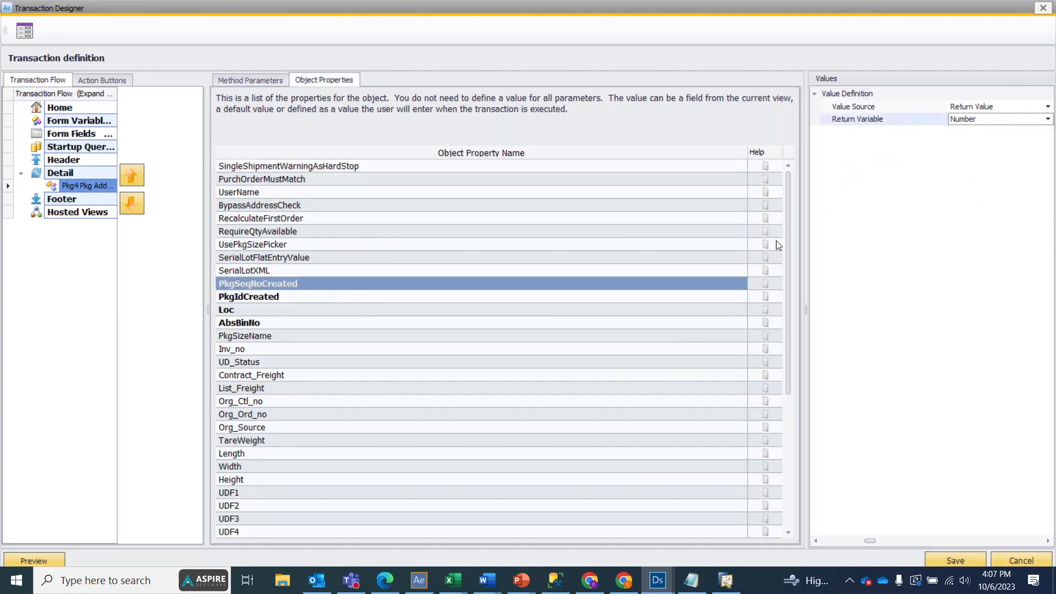
click(307, 298)
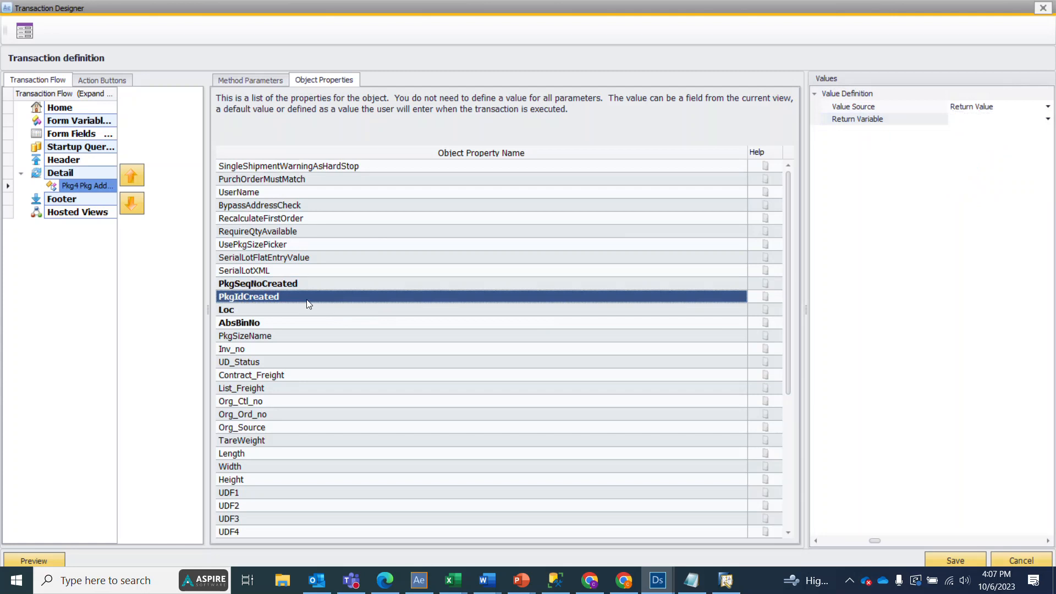
click(996, 122)
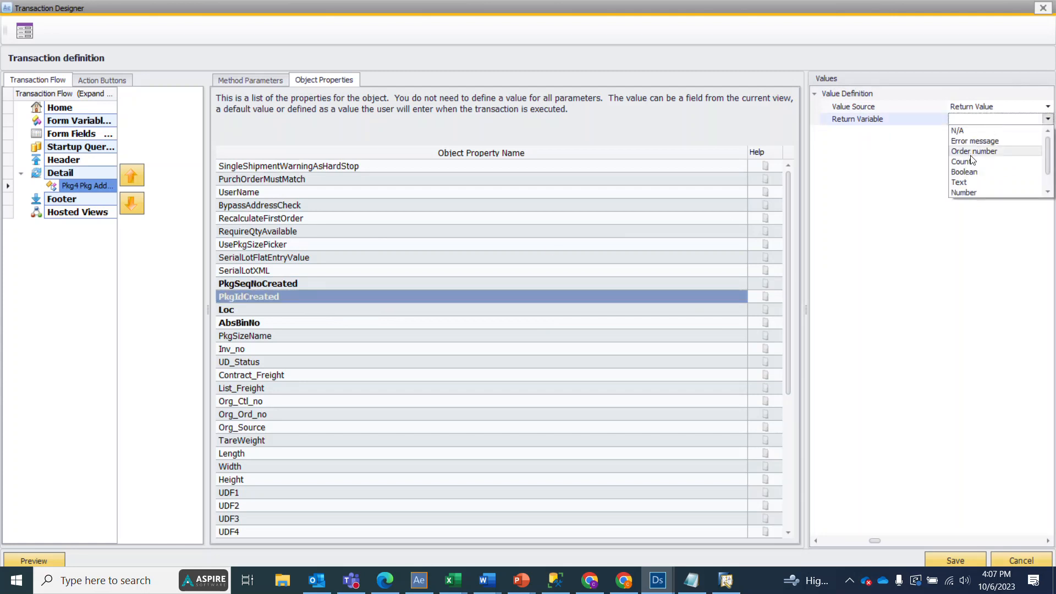
click(972, 193)
Step: Set the return variable to Number for the Loc and AbsBinNo object properties
click(280, 311)
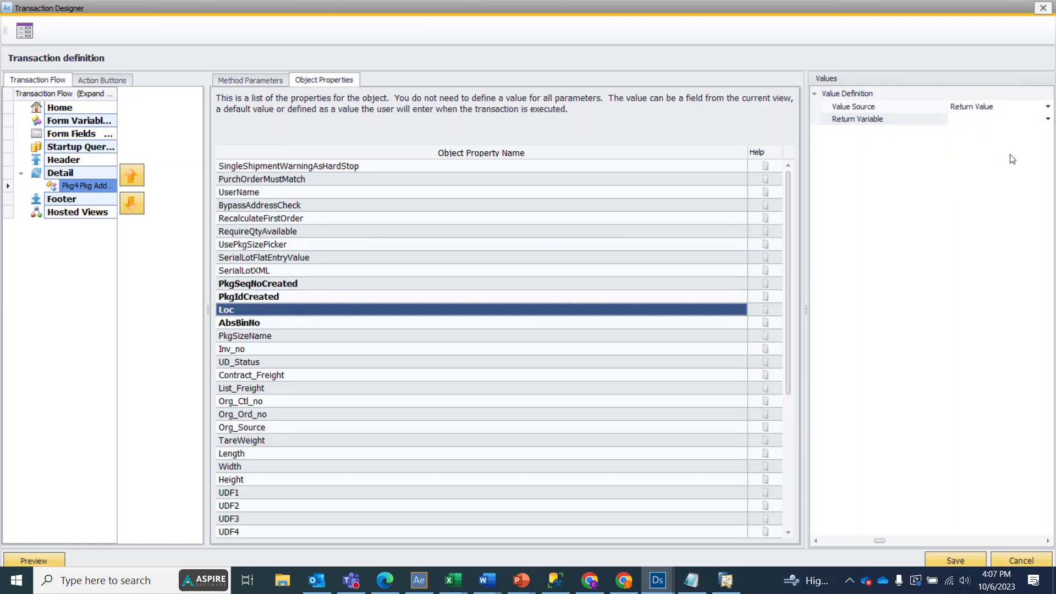
click(998, 124)
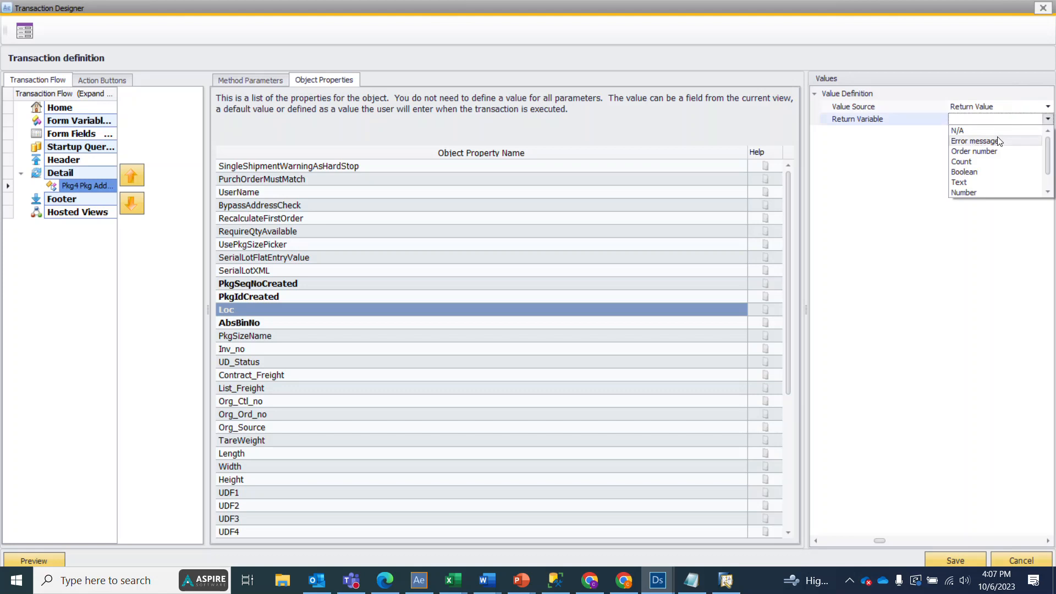
click(971, 192)
click(360, 325)
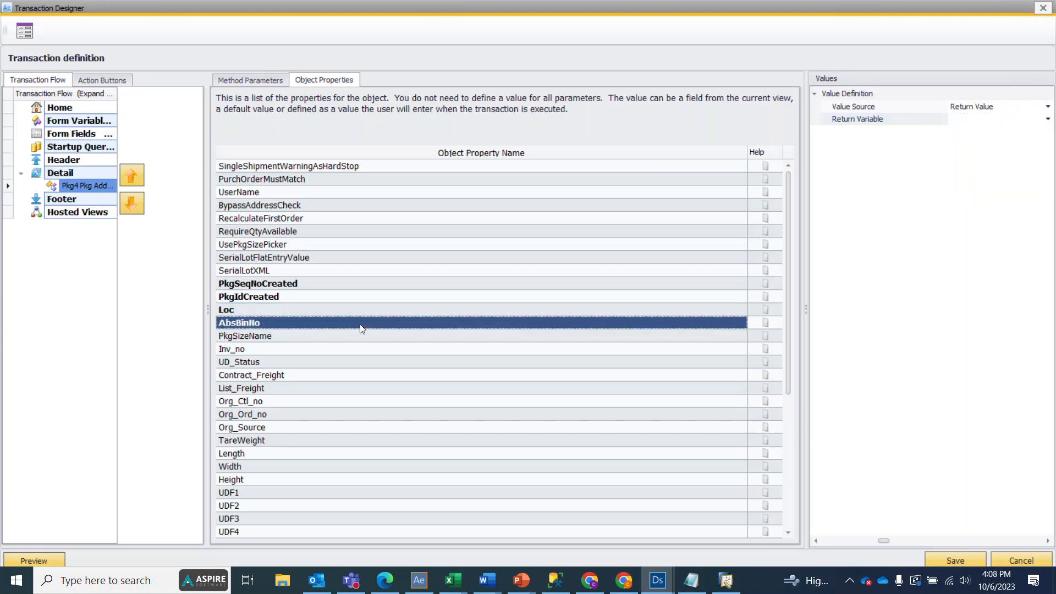
click(987, 123)
click(978, 196)
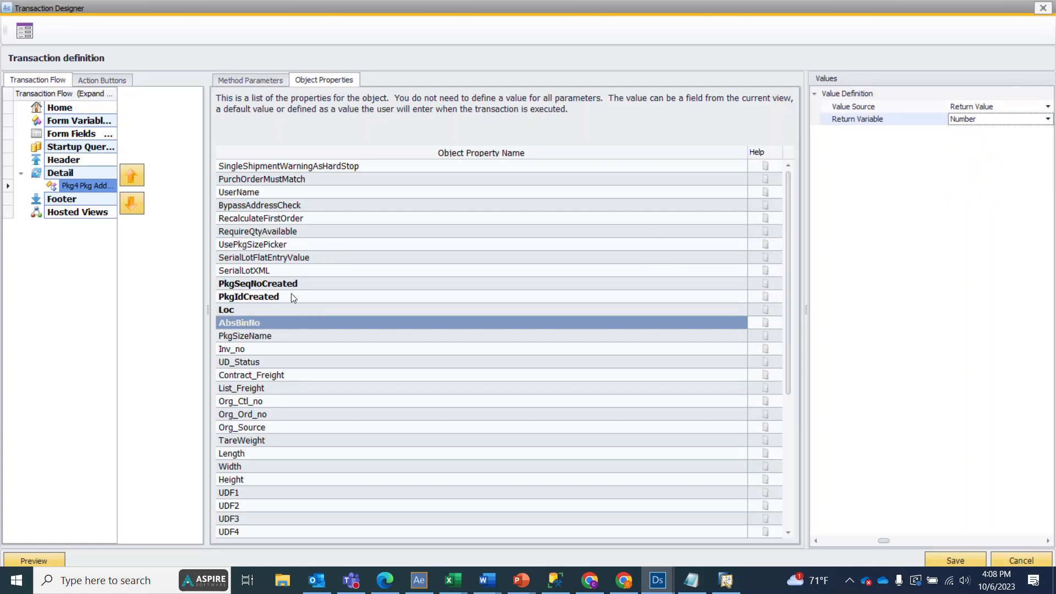
click(301, 283)
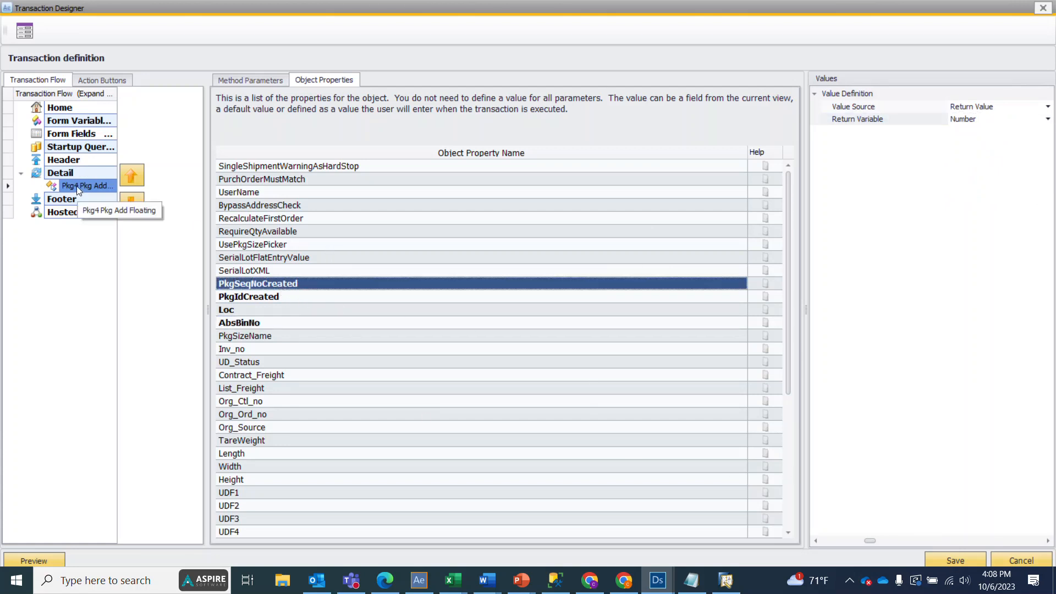
Step: Add the Pkg4 Item Add To Float Package transaction to the Detail section, filtering transaction names by "pkg"
click(67, 174)
right_click(67, 174)
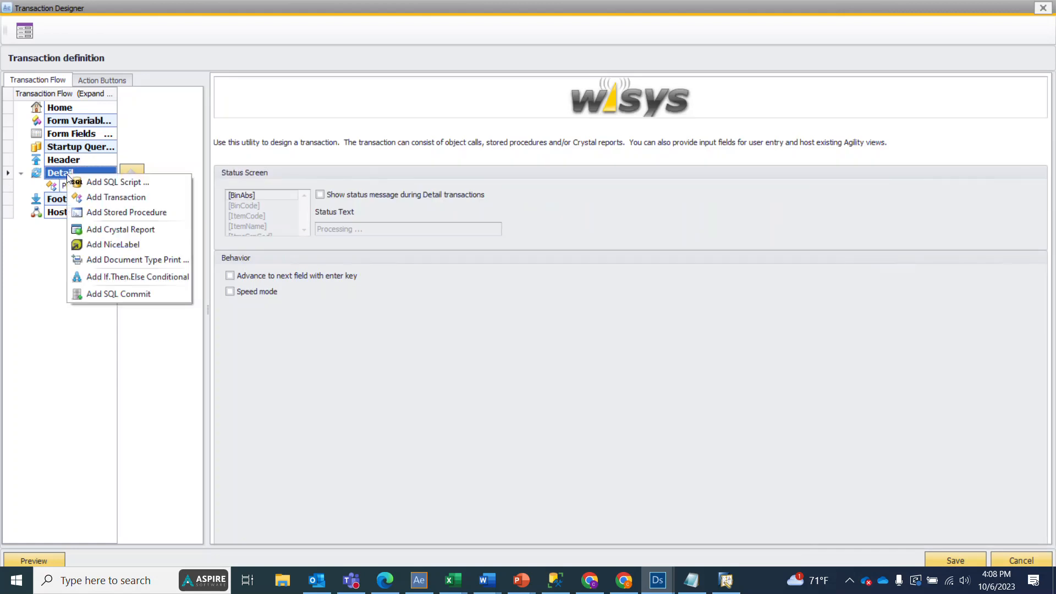
click(122, 197)
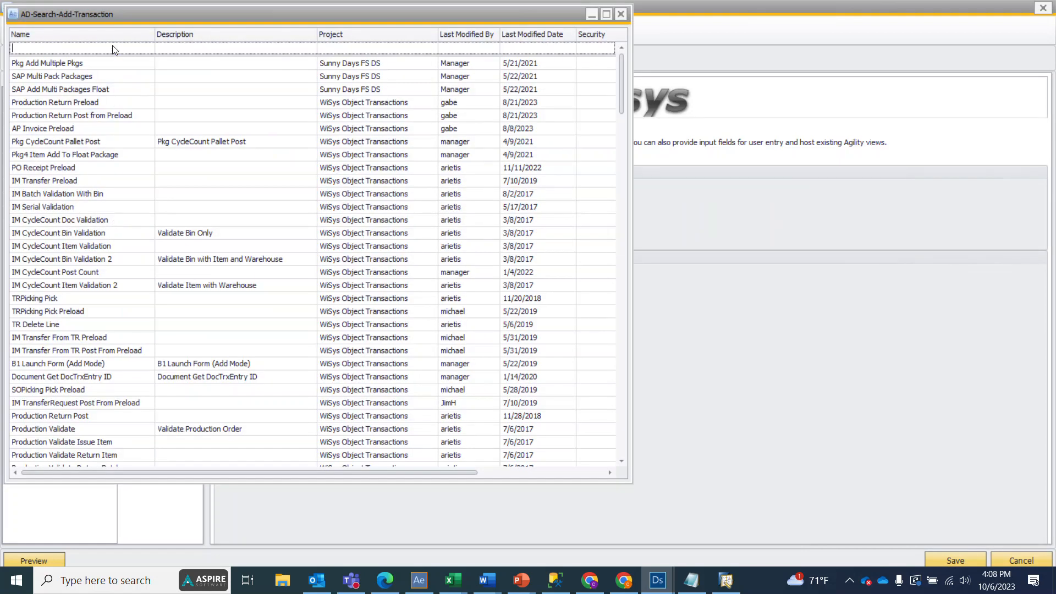
click(113, 46)
text(pkg)
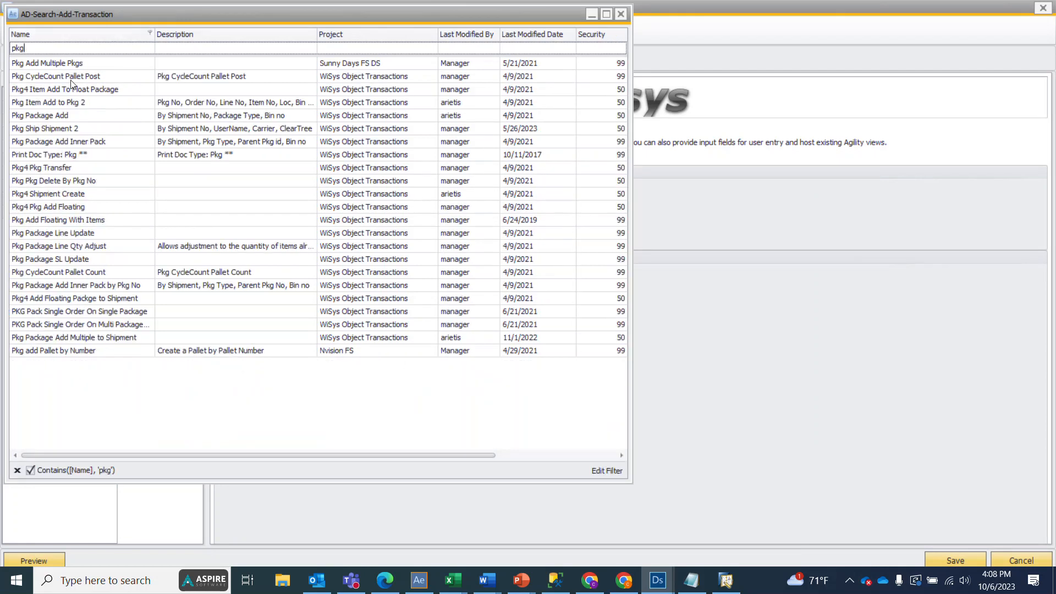
click(37, 93)
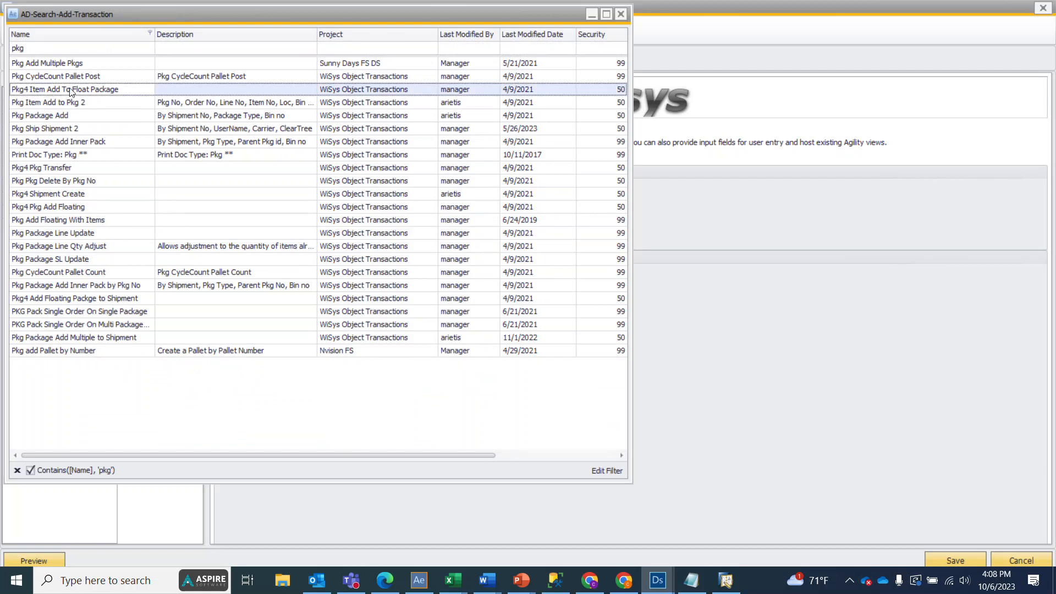
double_click(70, 92)
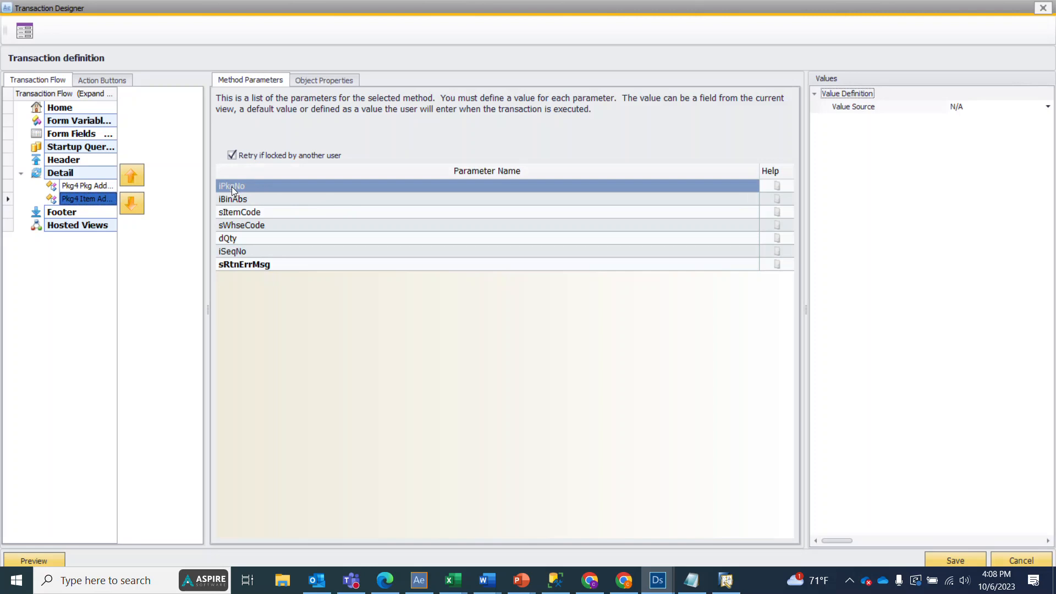
Step: Set the iPkgNo parameter's value source to Variable, using iRtnPkgNoCreated returned by the Pkg4 Pkg Add Floating transaction
click(994, 109)
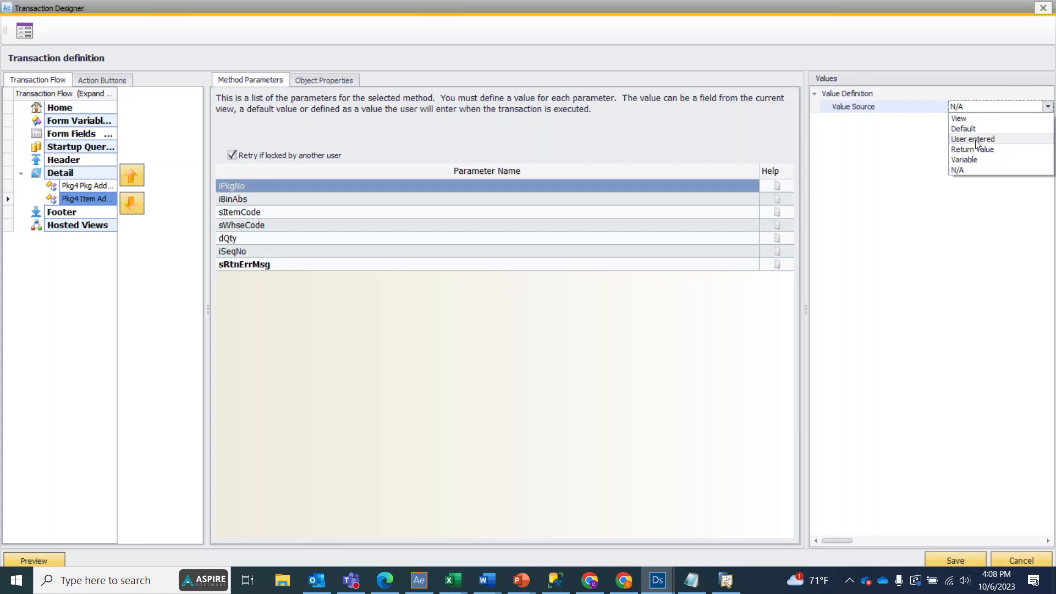
click(977, 160)
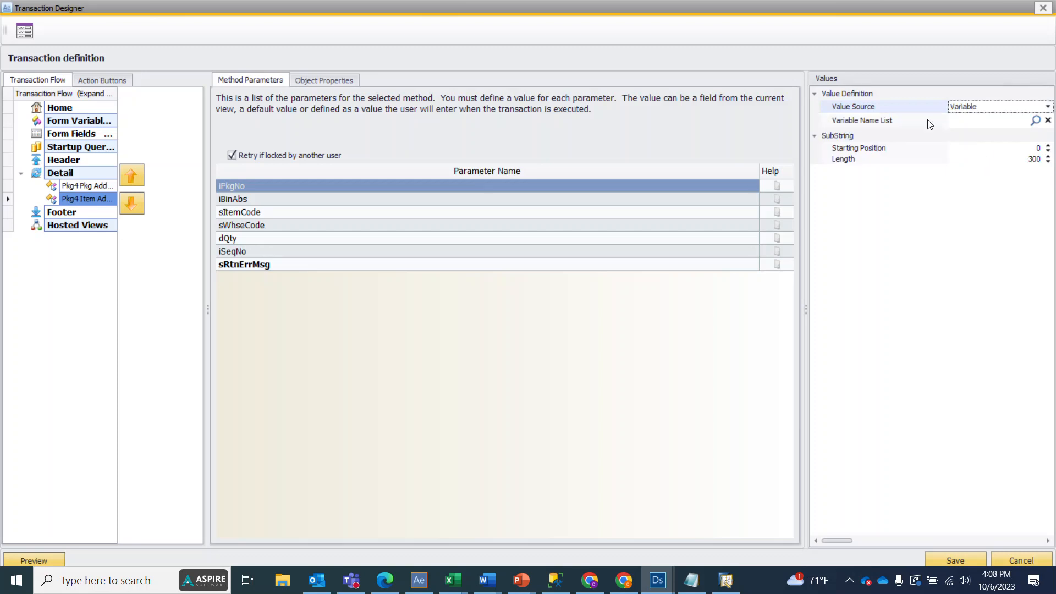
click(68, 180)
click(71, 186)
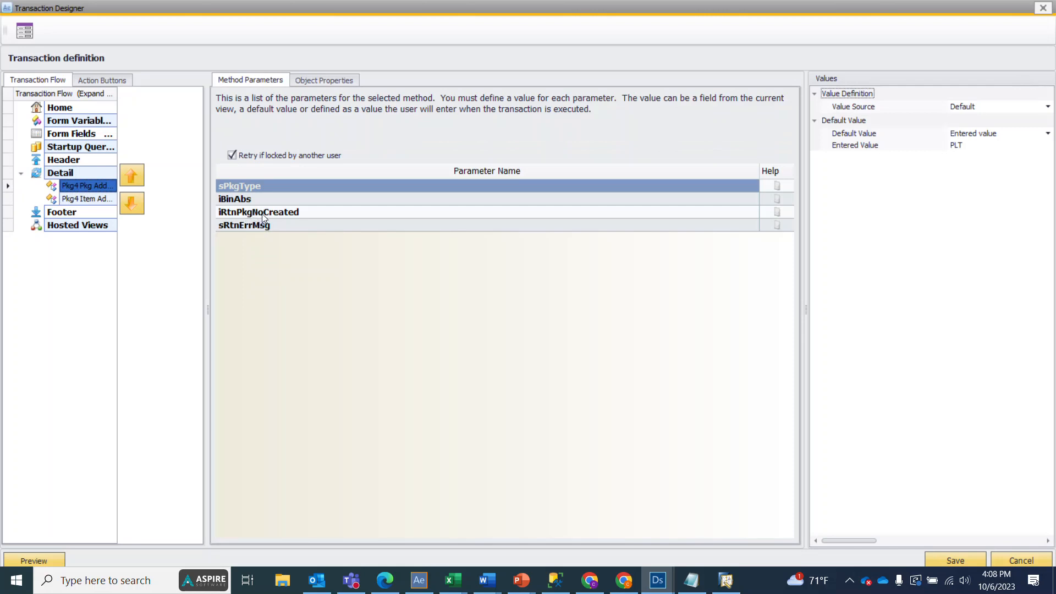
click(103, 202)
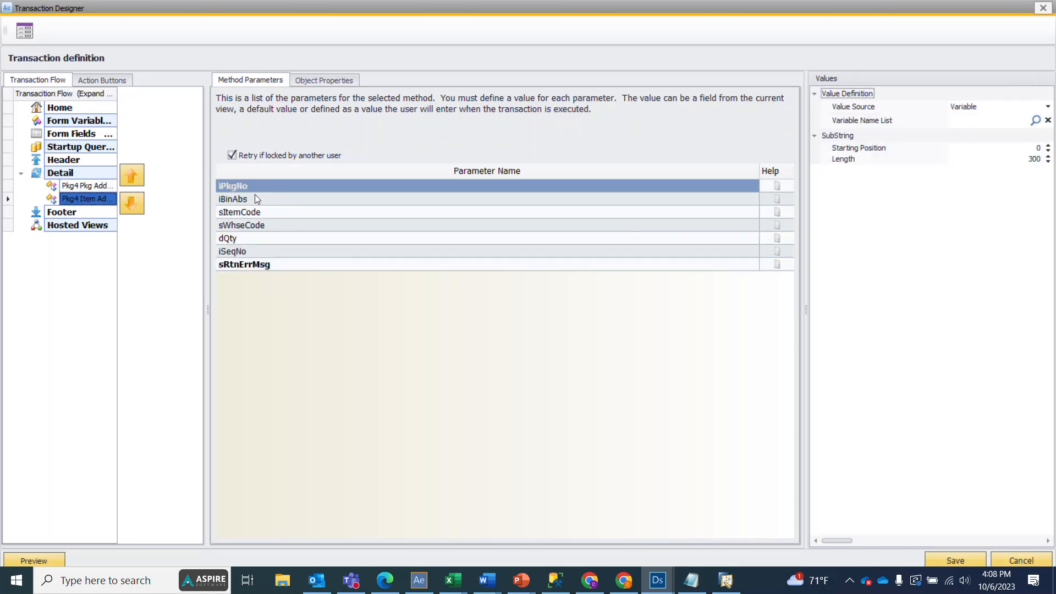
click(1035, 120)
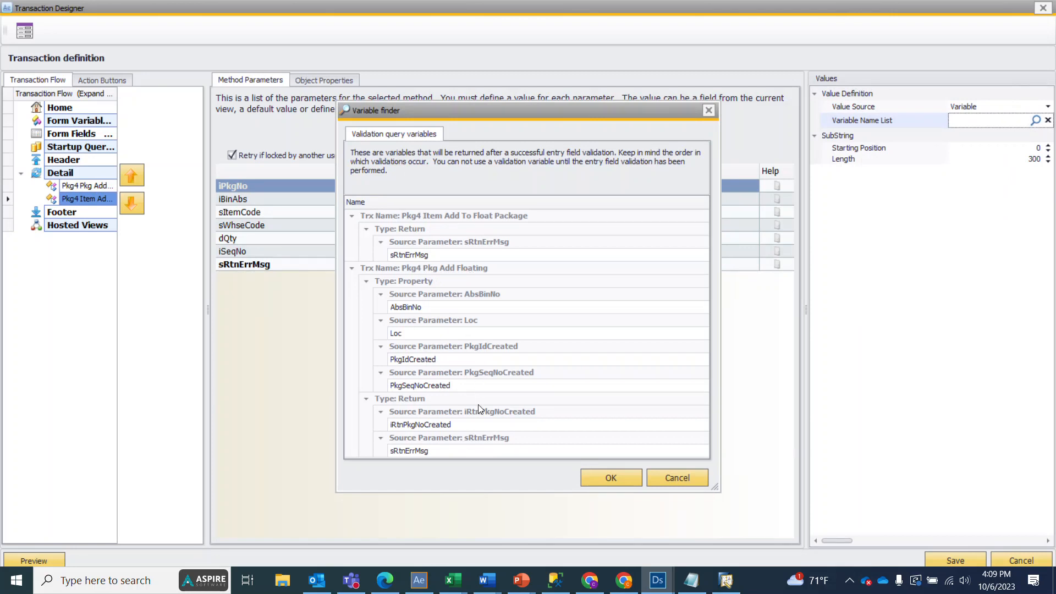
click(435, 425)
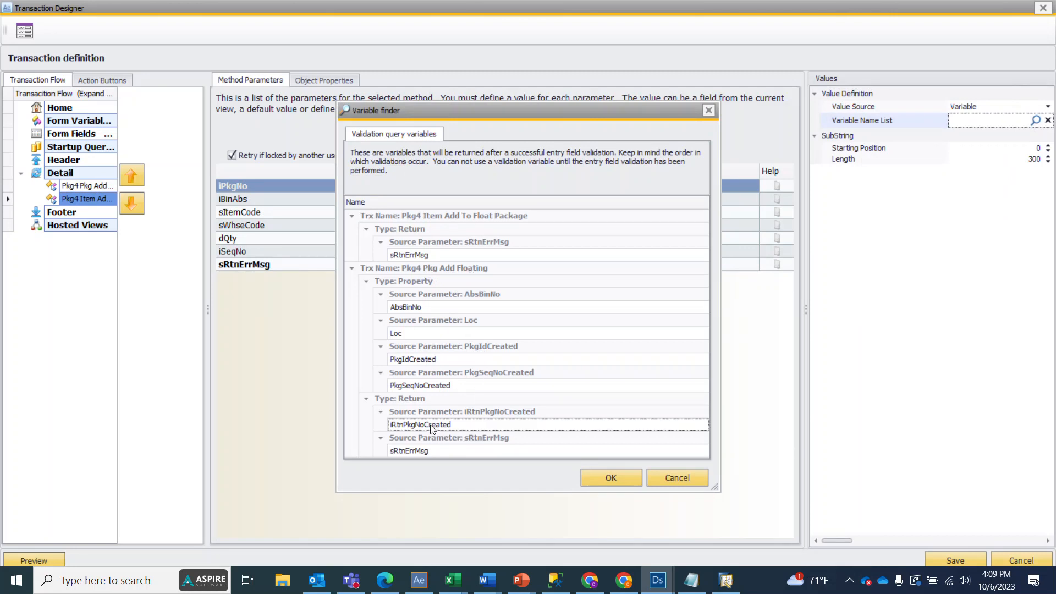
click(599, 474)
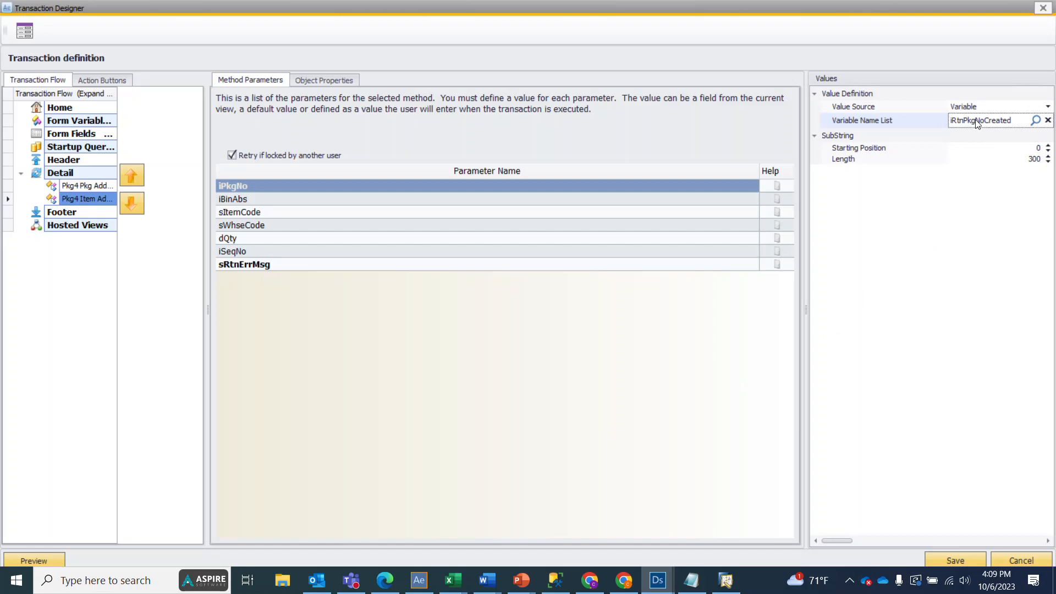
Step: Set the iBinAbs parameter of Pkg4 Item Add To Float Package to the View source column BinAbs
click(294, 201)
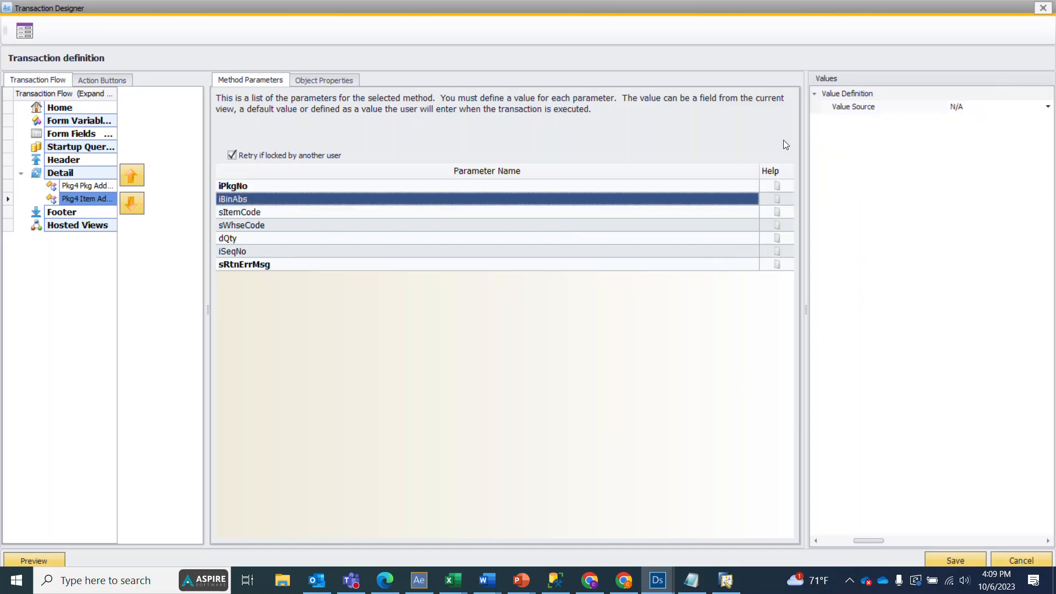
click(967, 106)
click(969, 118)
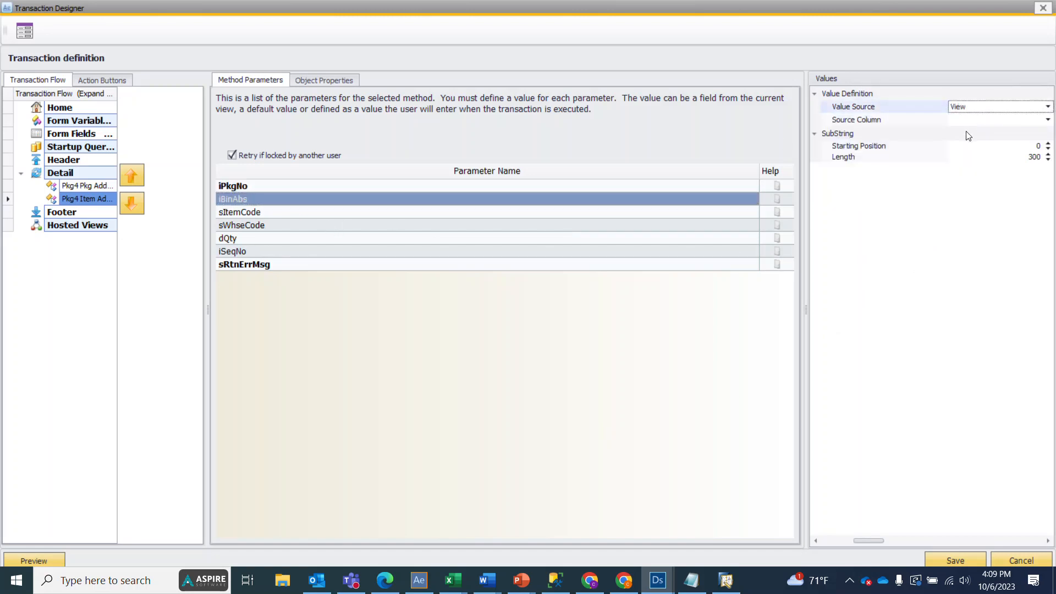
click(969, 119)
click(968, 152)
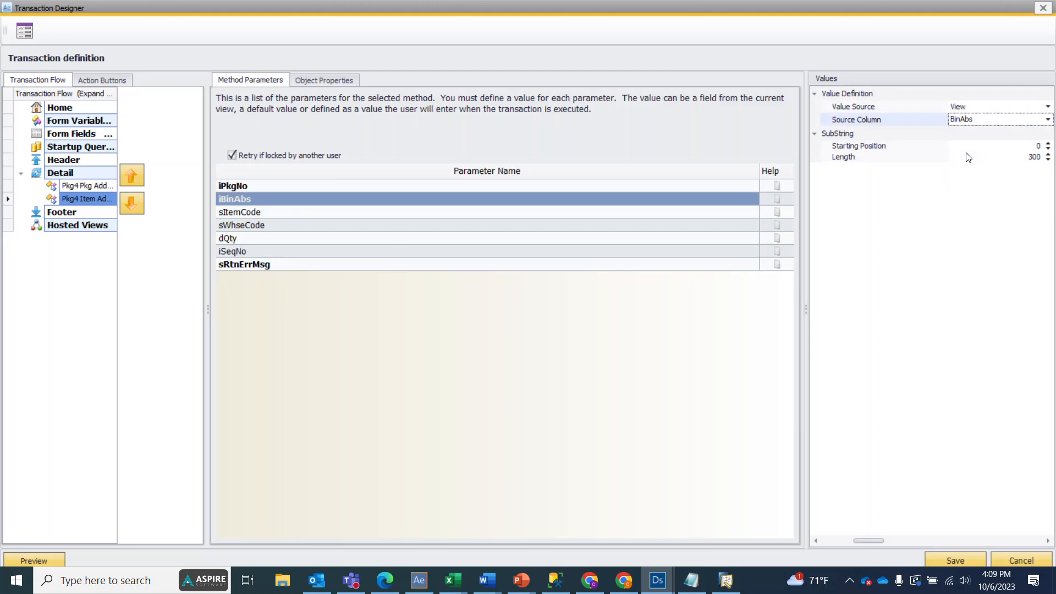
Step: Set the sItemCode parameter's value source to View with ItemCode as the source column
click(424, 215)
click(993, 107)
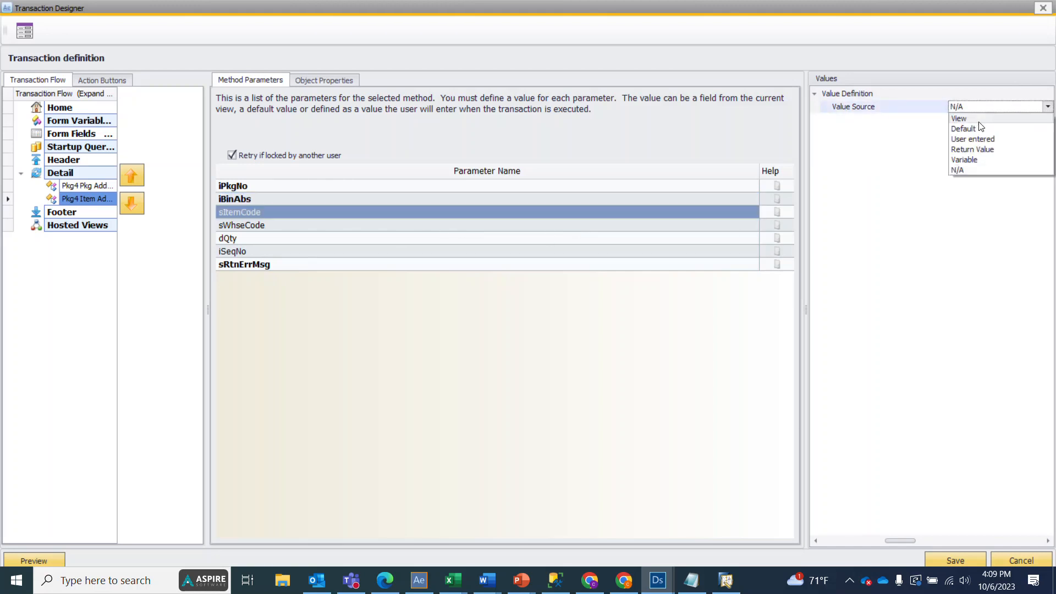
click(969, 119)
click(979, 119)
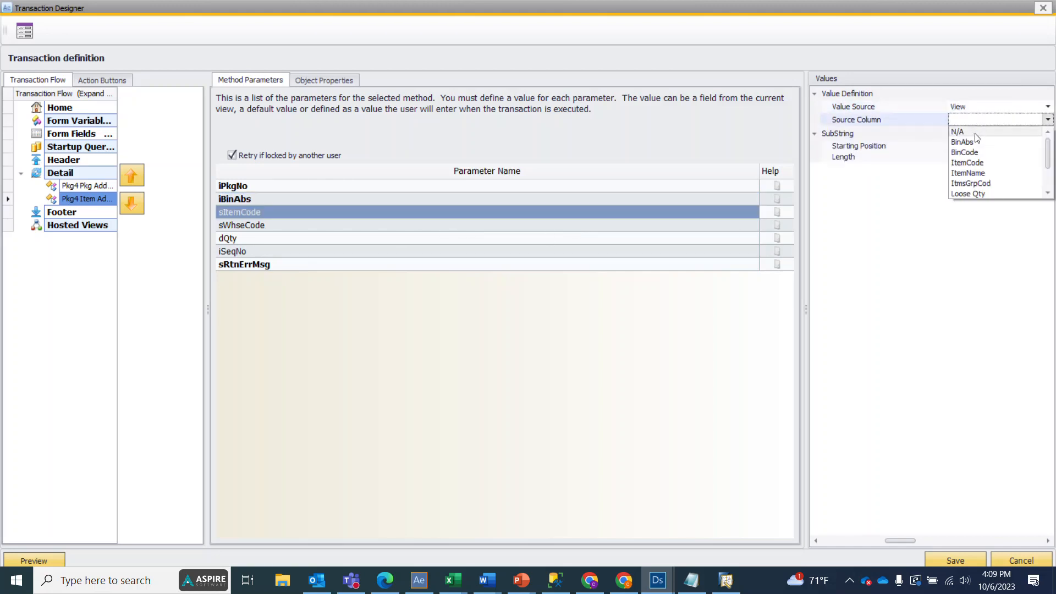
click(979, 163)
Step: Set the sWhseCode parameter's value source to View with WhsCode as the source column
click(337, 233)
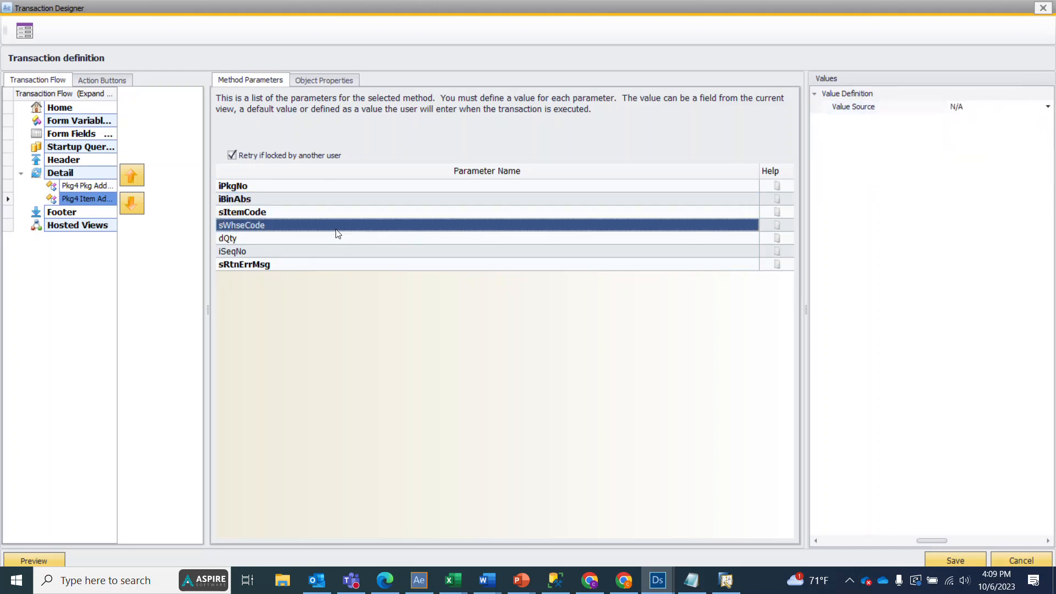
click(983, 109)
click(971, 119)
click(971, 124)
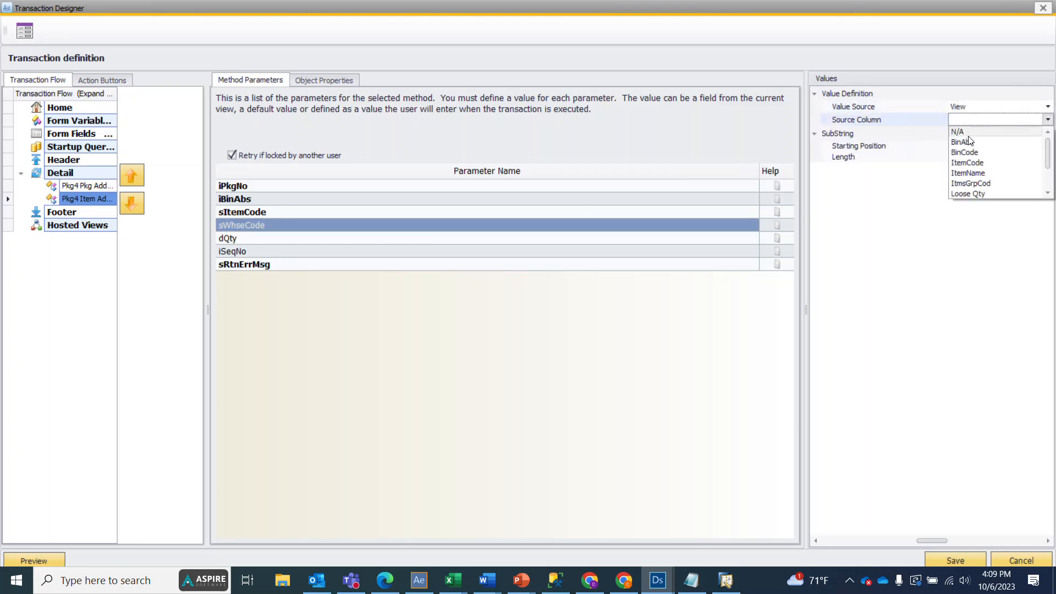
scroll(978, 182, down, 2)
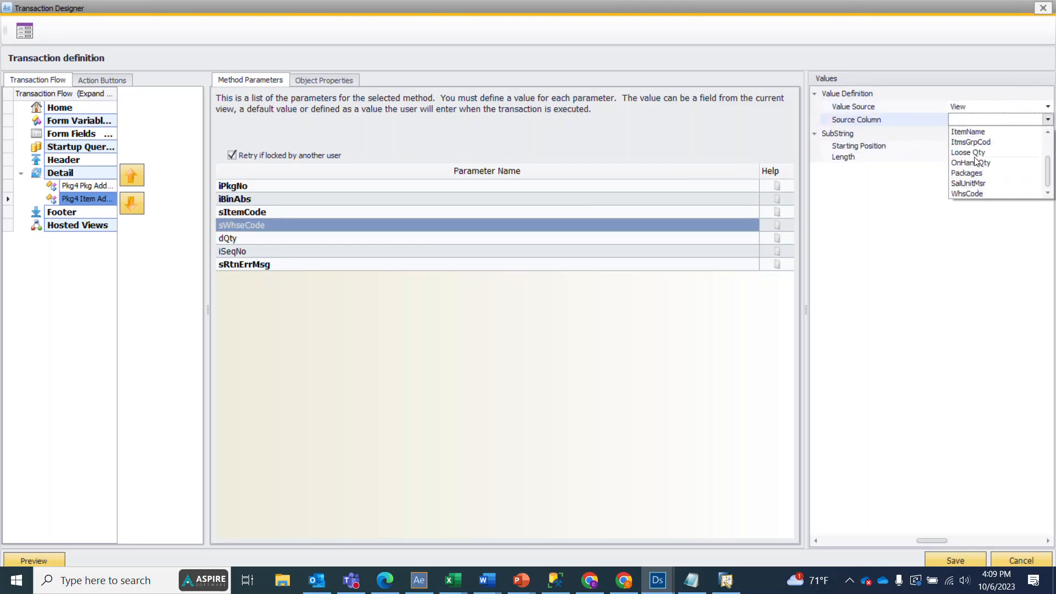
click(985, 194)
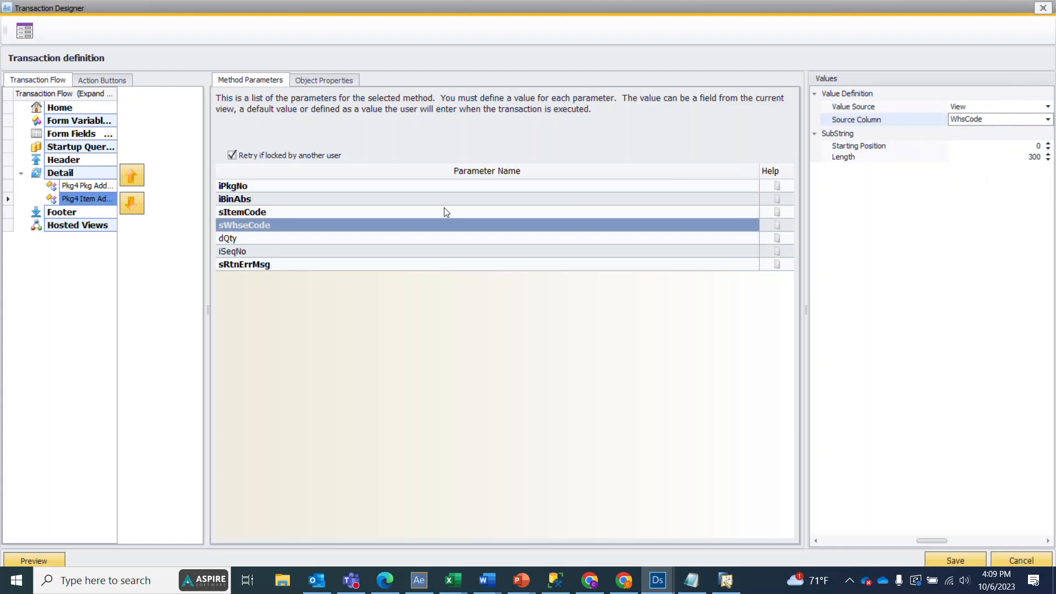
Step: Make the dQty parameter a User entered value with the caption "Qty to Add"
click(308, 240)
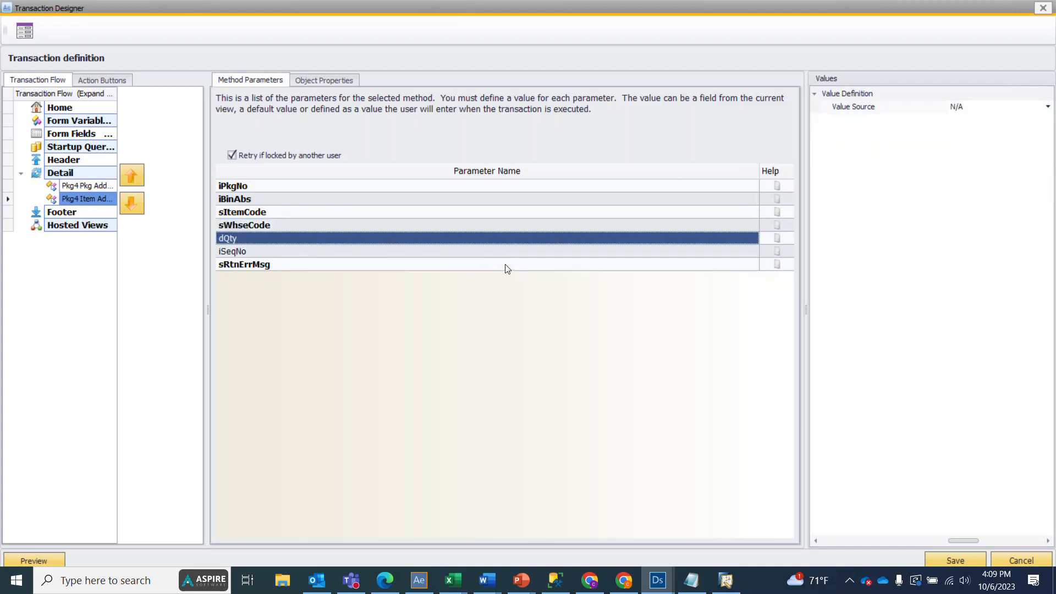
click(982, 110)
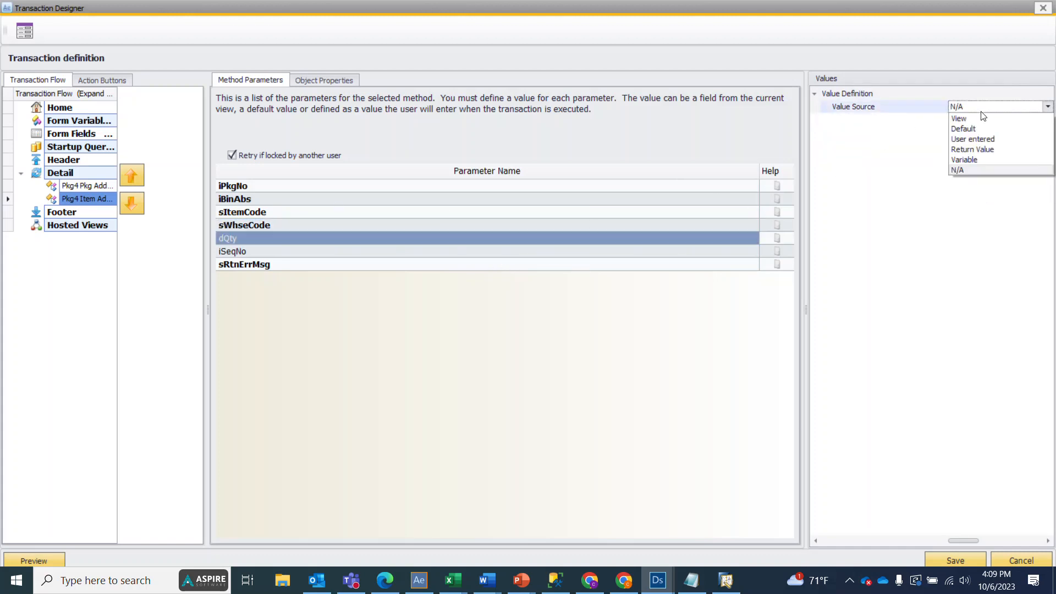
click(976, 139)
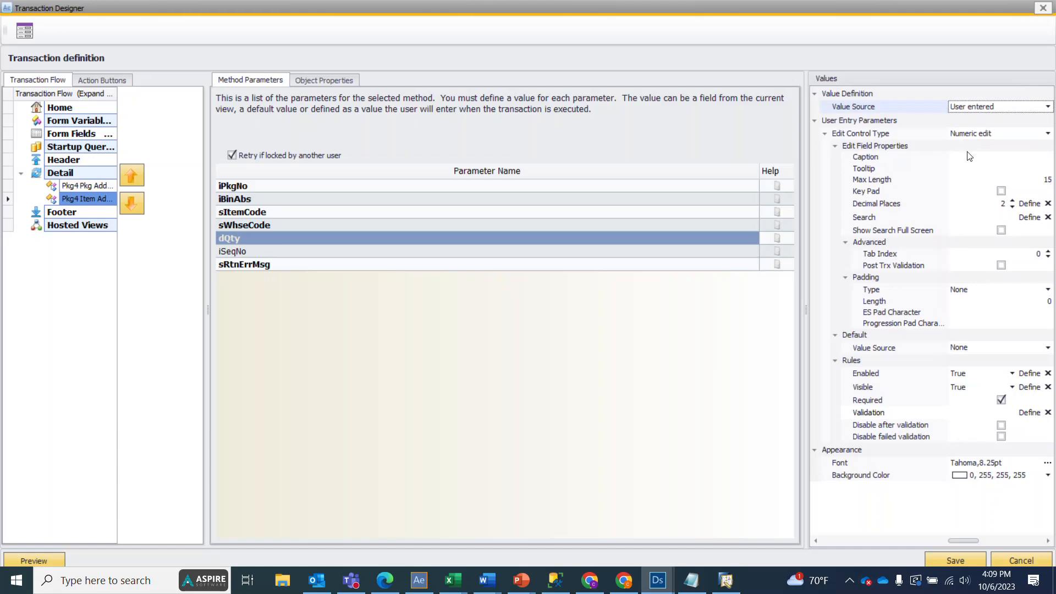
click(972, 158)
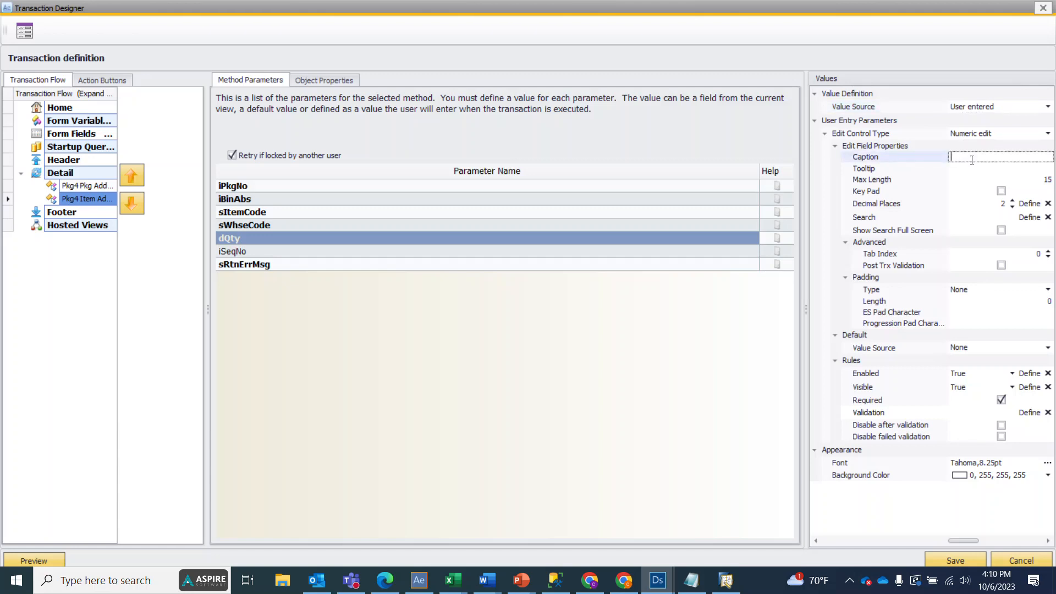
text(Qty to Add)
click(236, 253)
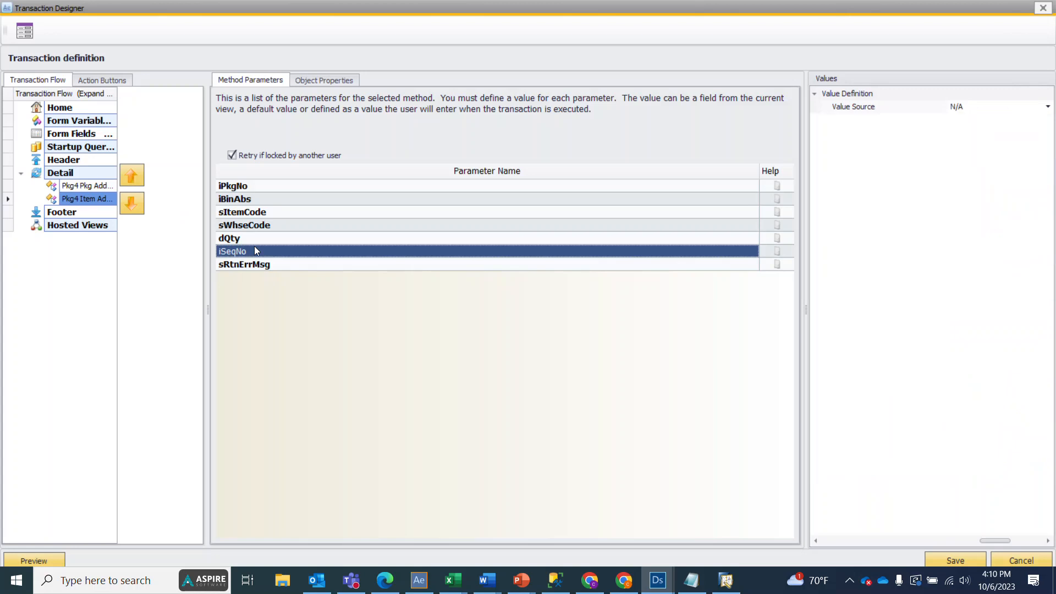
click(254, 239)
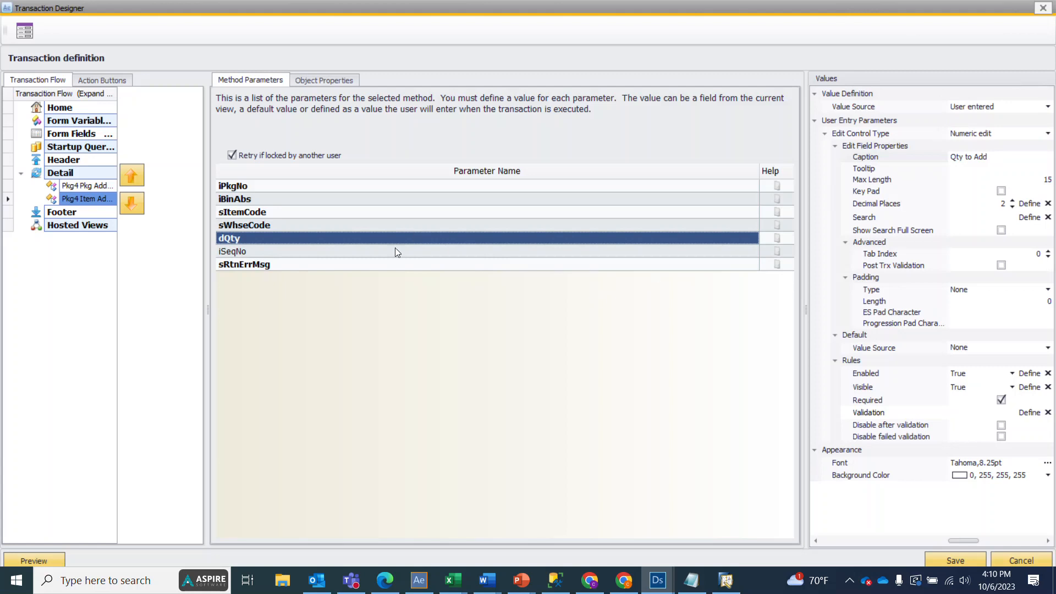
Step: Set the iSeqNo parameter's value source to Default, keeping 0 as the default number
click(381, 260)
click(376, 254)
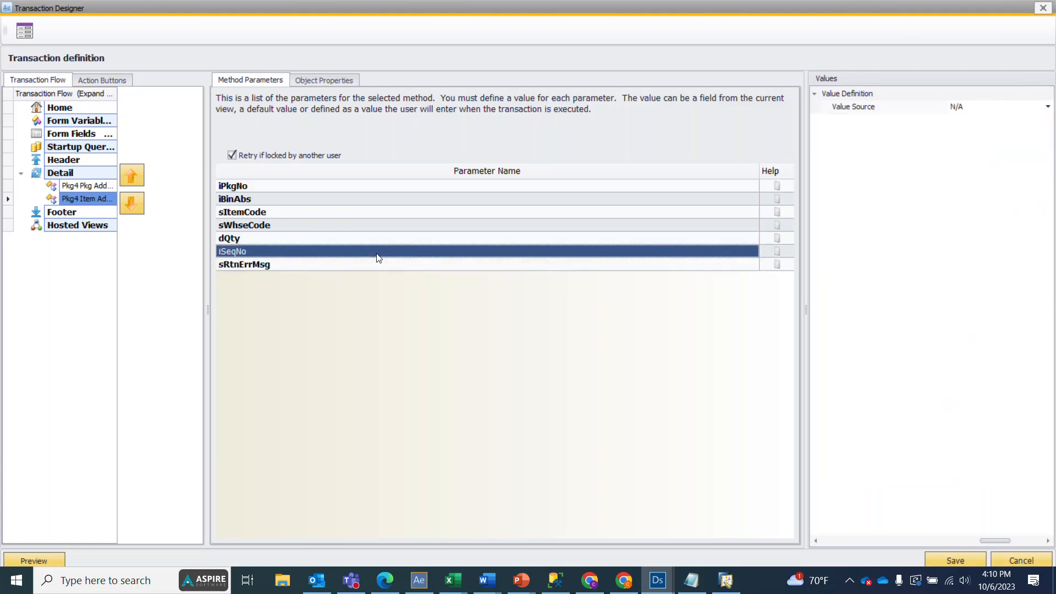
click(977, 107)
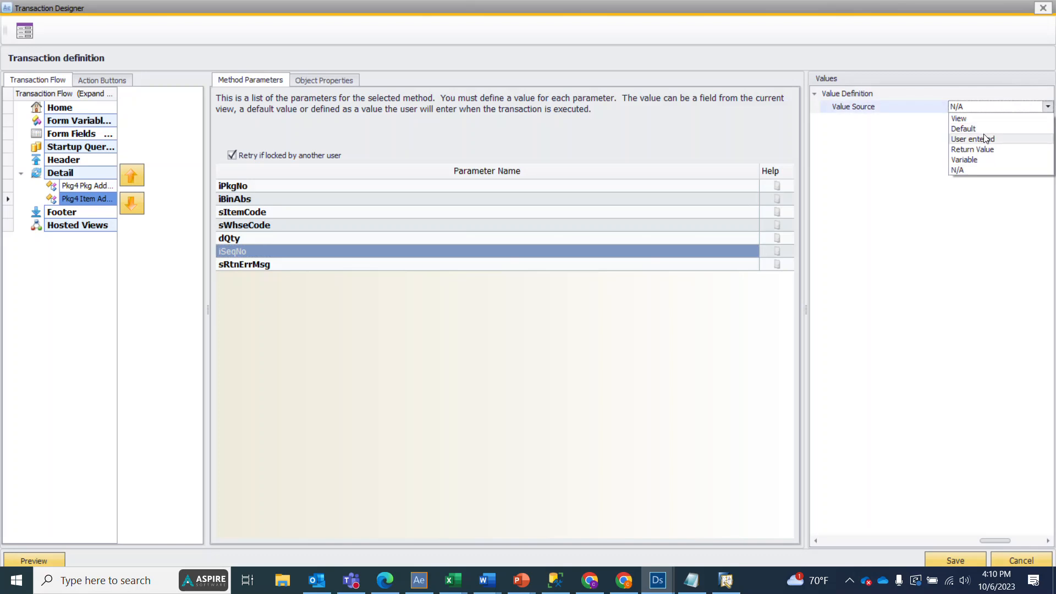
click(973, 130)
click(990, 133)
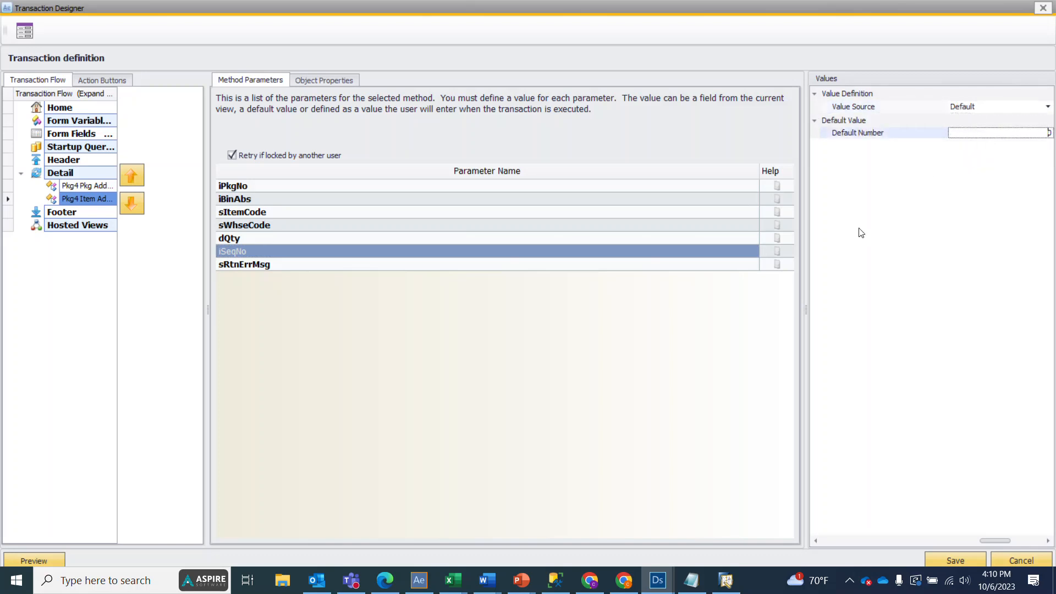
Step: Set the sRtnErrMsg return variable to Error message, and save the transaction definition and the grid component
click(343, 265)
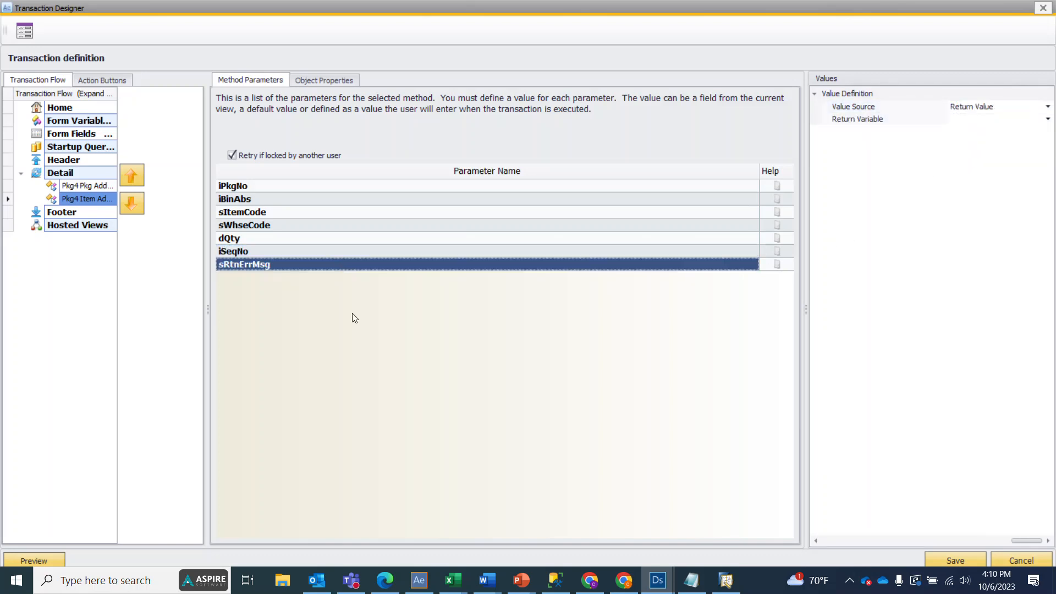
click(1047, 118)
click(974, 141)
click(401, 278)
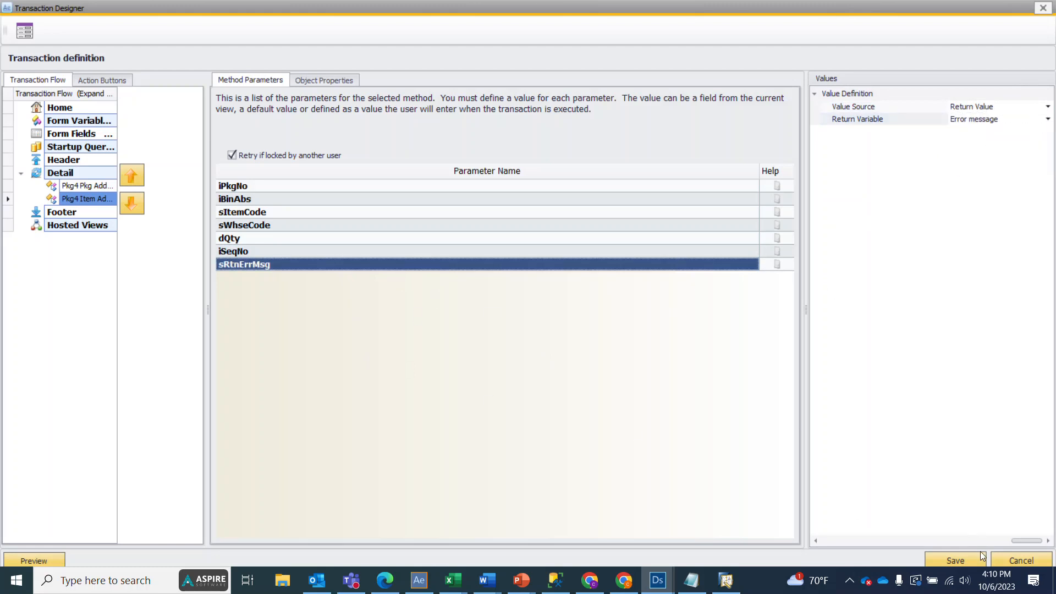
click(956, 560)
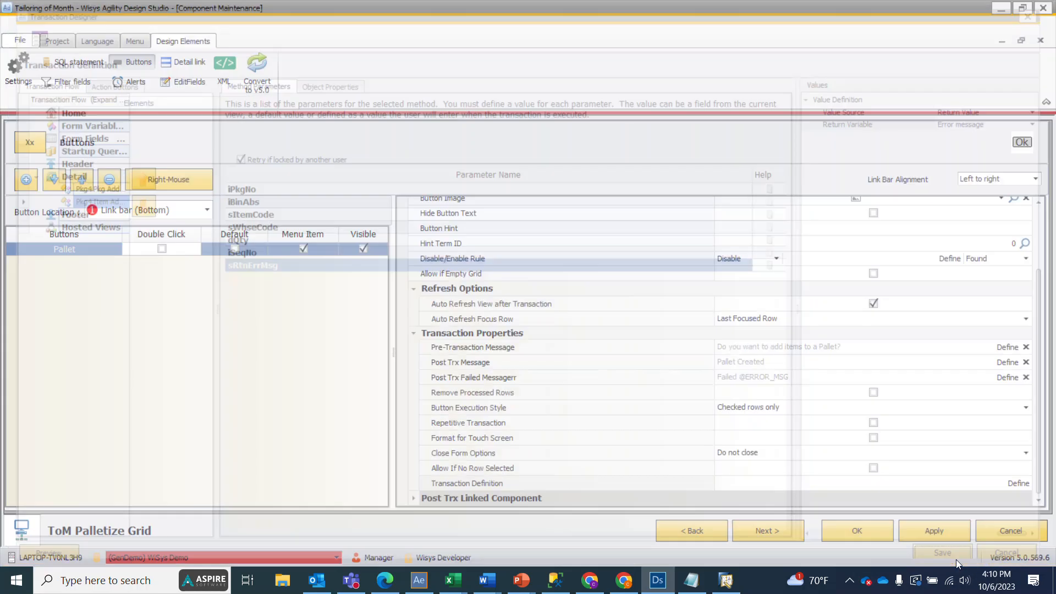
click(853, 533)
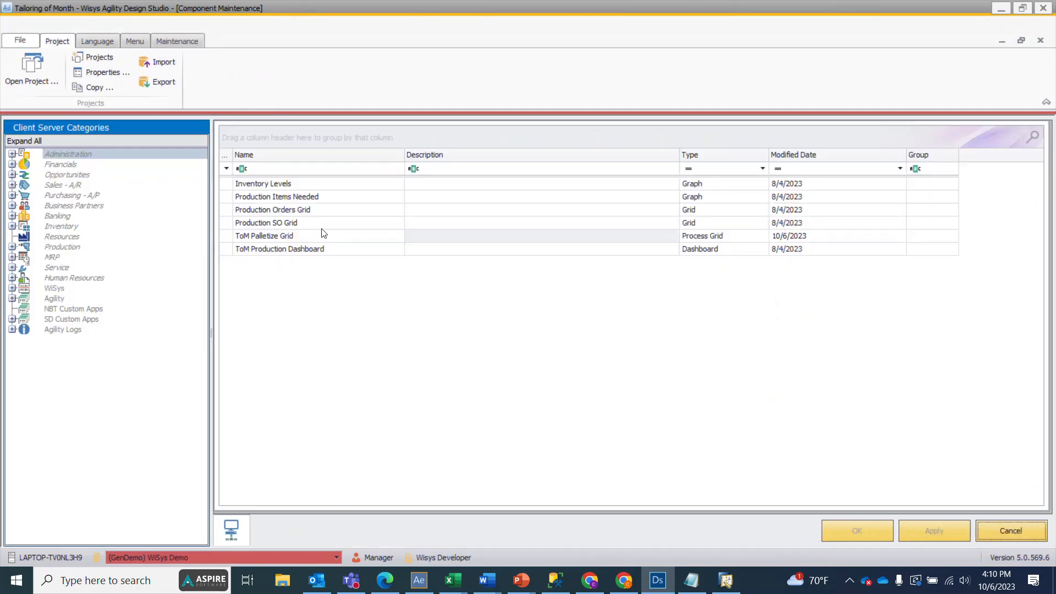
Step: Run the ToM Palletize Grid with the WHSE 05 filter and maximize its window
right_click(299, 235)
click(319, 239)
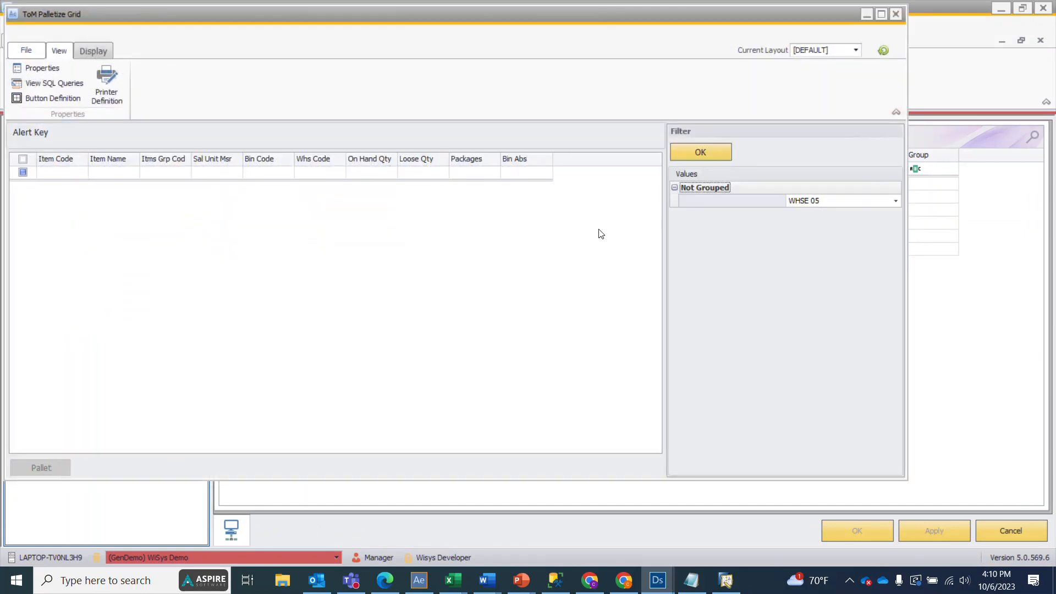
click(700, 147)
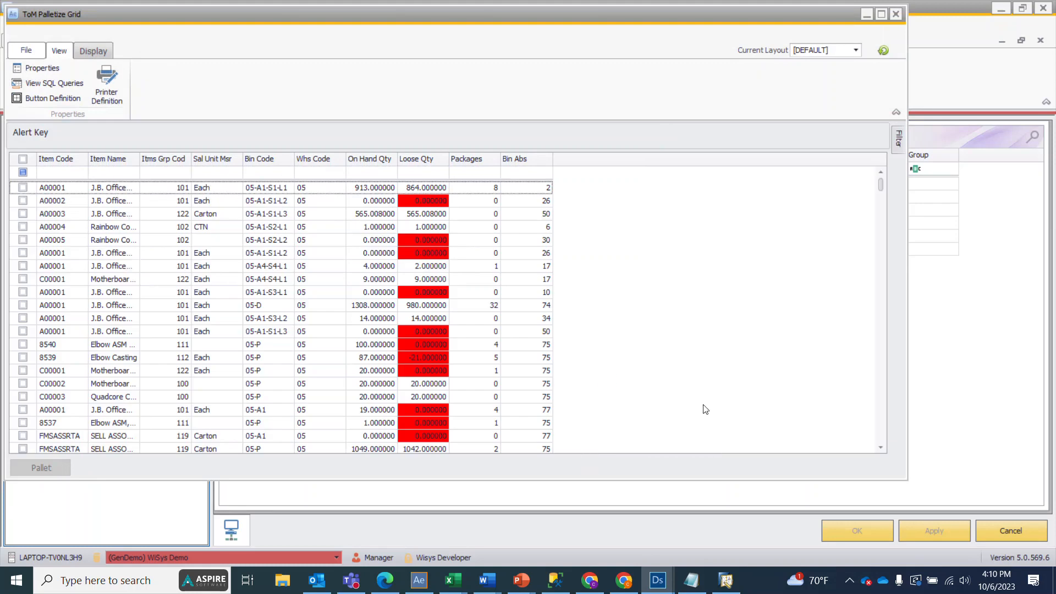
click(881, 15)
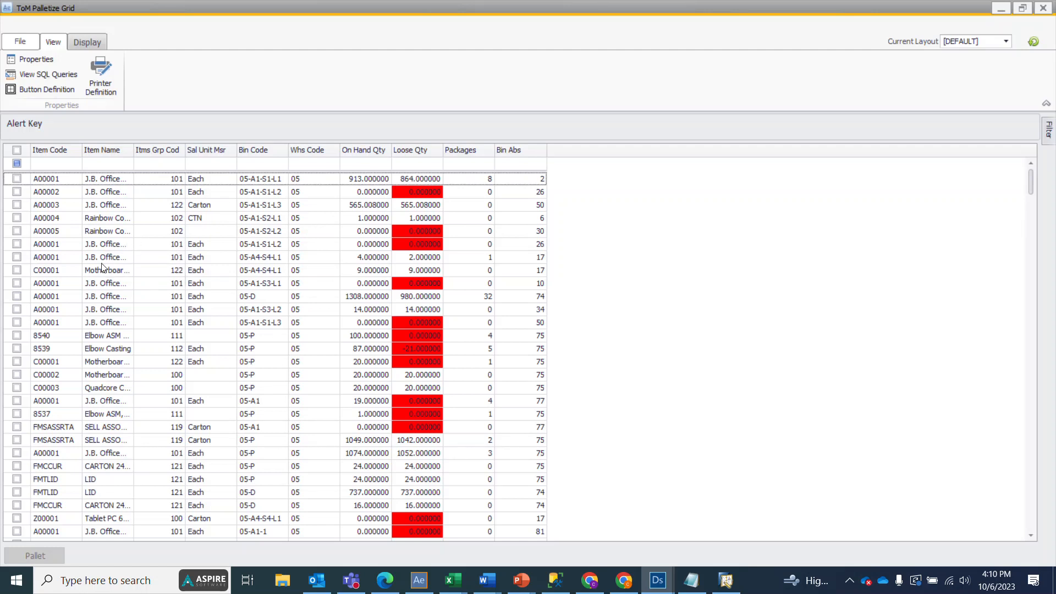
Step: Create a pallet from item C00001 in bin 05-A4-S4-L1 with the Pallet action, entering 9 as the Qty to Add
click(66, 272)
click(17, 269)
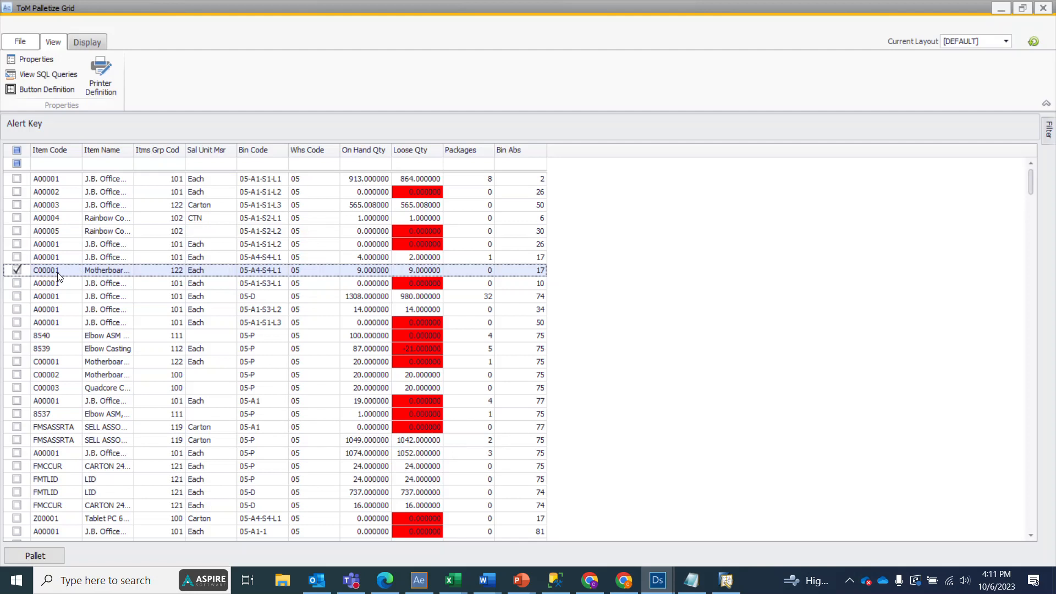
click(34, 555)
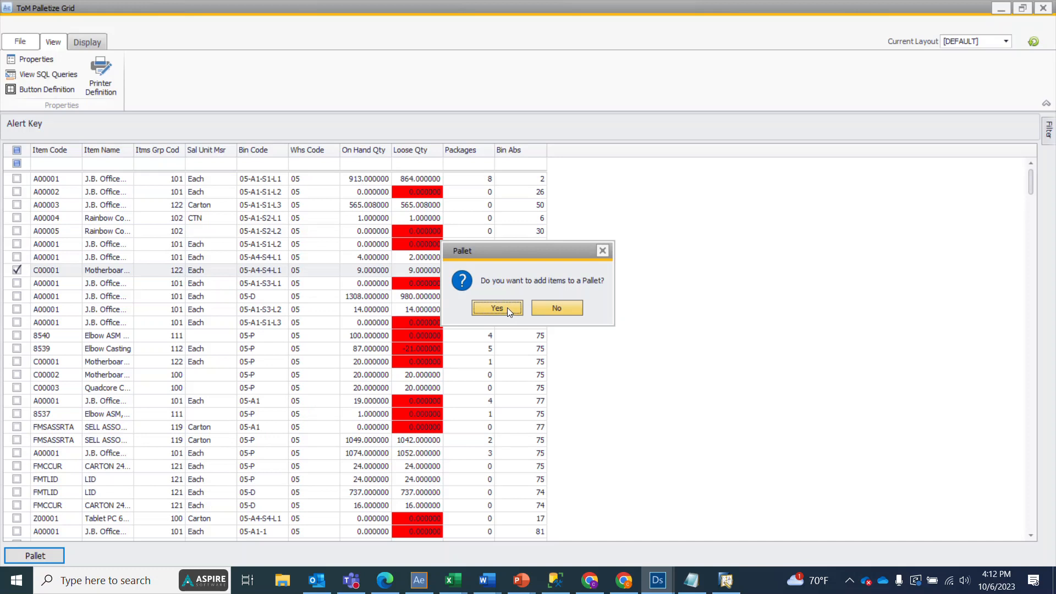
click(507, 307)
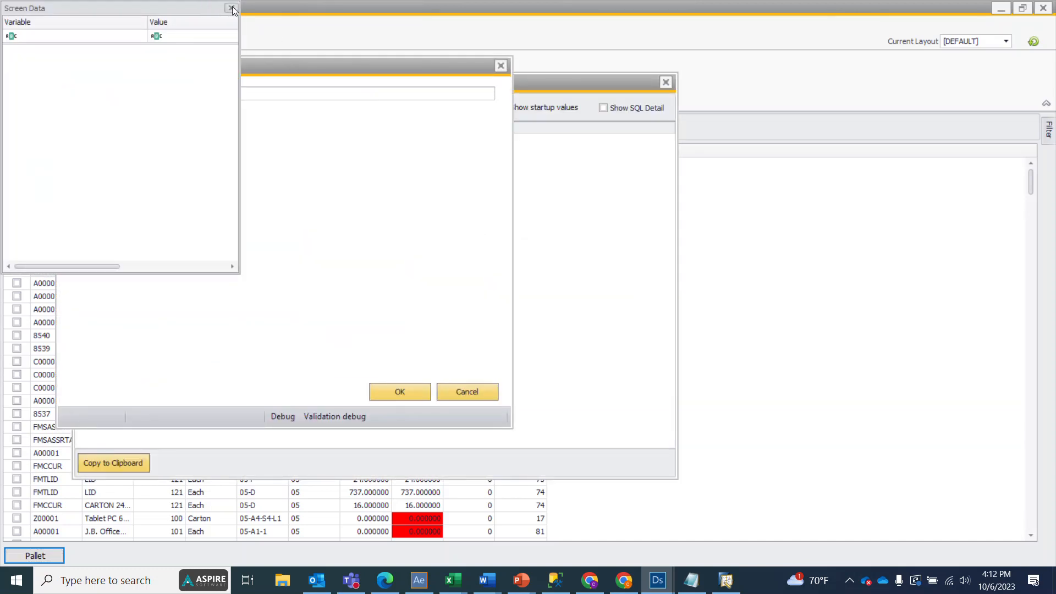
click(231, 8)
drag(306, 66, 355, 90)
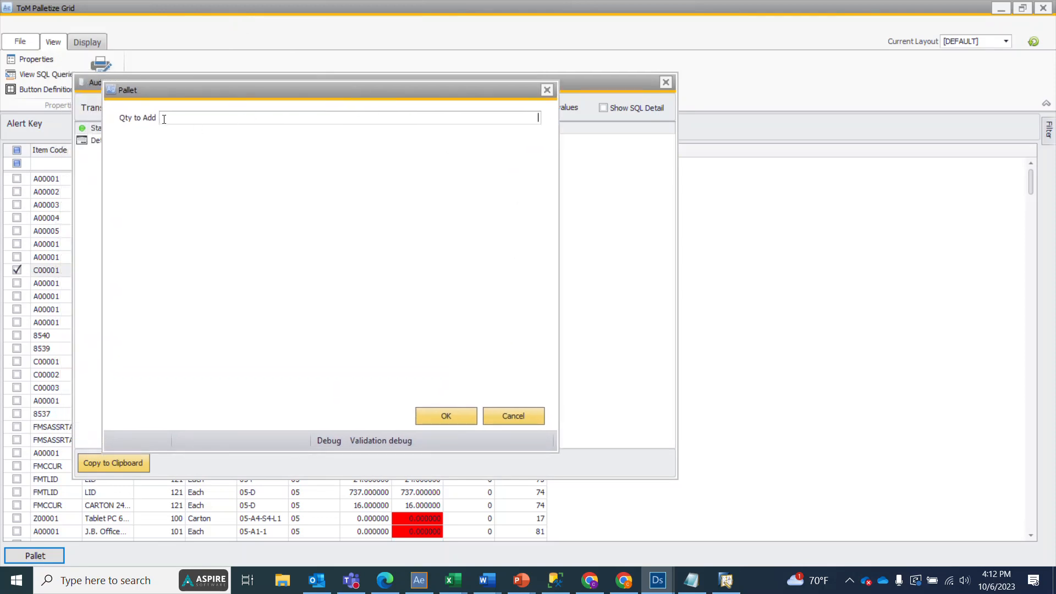
text(9)
click(445, 416)
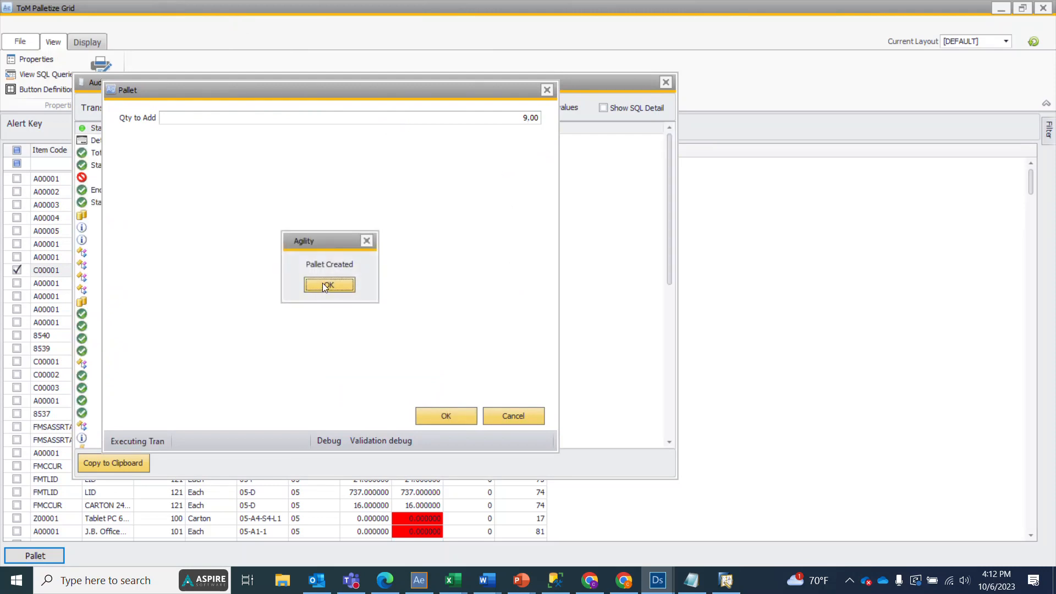
click(323, 285)
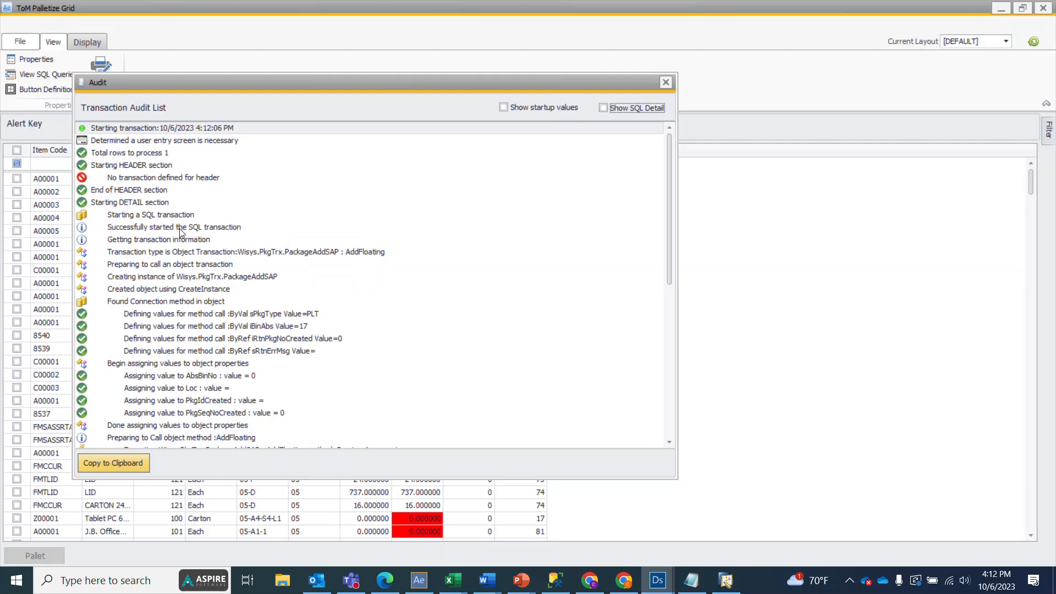
Step: Examine the iPkgNo value in the transaction audit list, close the list and check item C00001's row in the grid
scroll(181, 237, down, 7)
scroll(183, 240, down, 2)
click(324, 241)
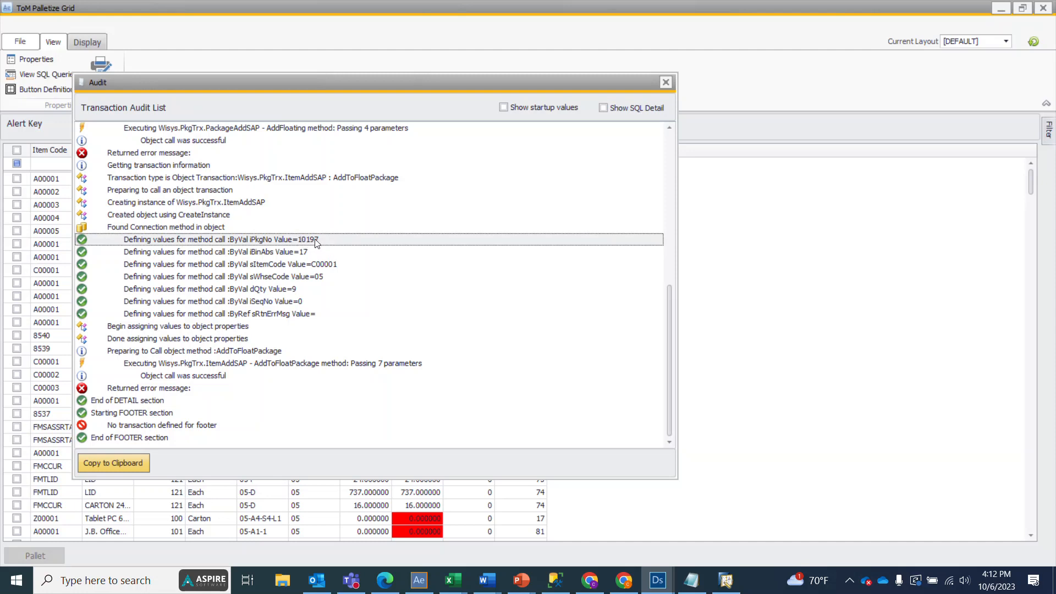
click(668, 84)
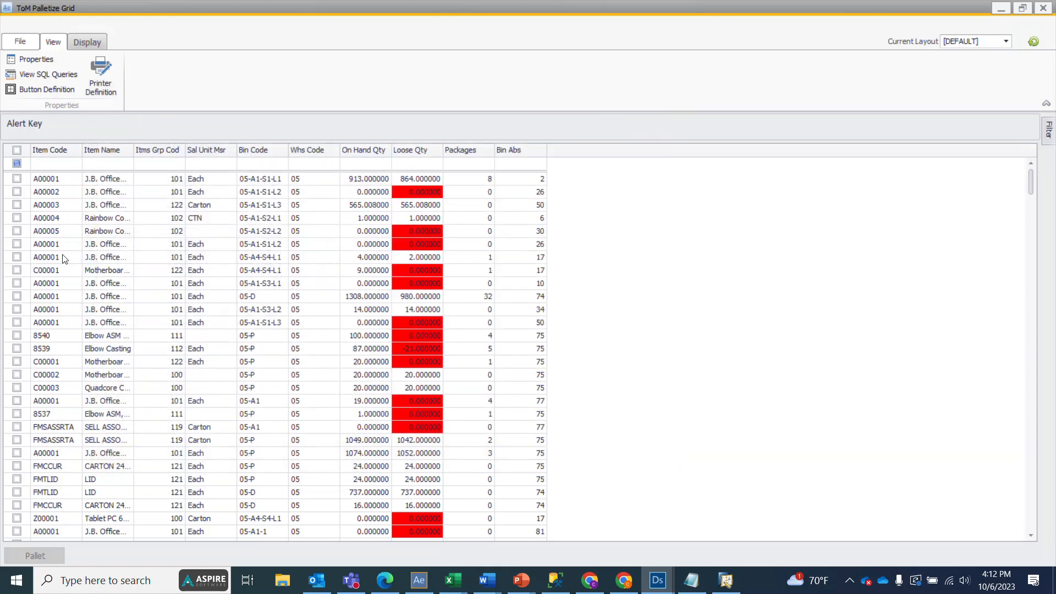
click(36, 271)
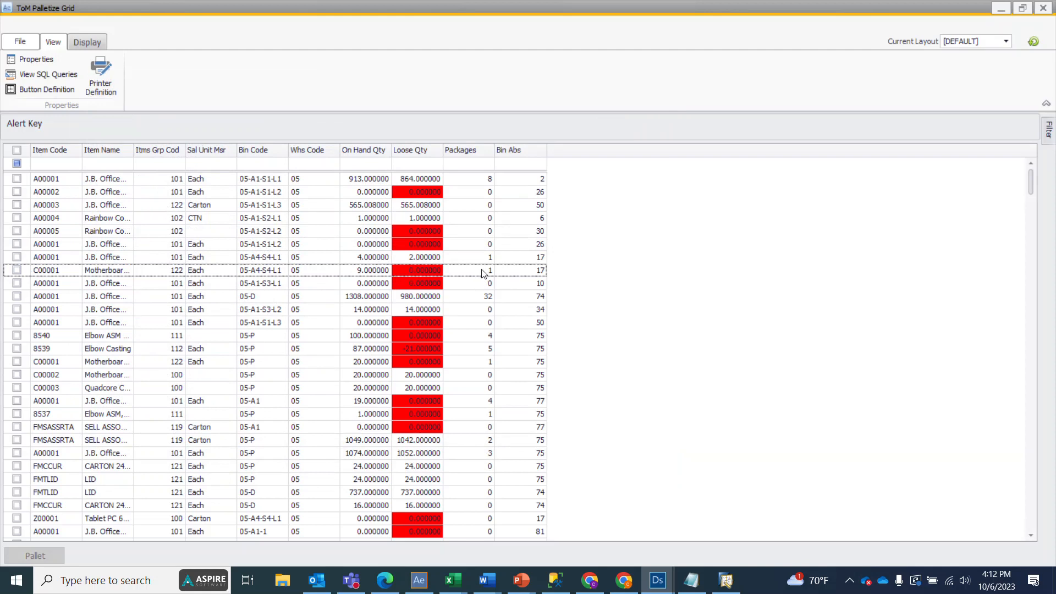
Step: Switch to Wisys Agility Explorer and sort the Inventory Pallet View by package number descending to inspect the newest pallet
click(413, 592)
drag(440, 593, 105, 3)
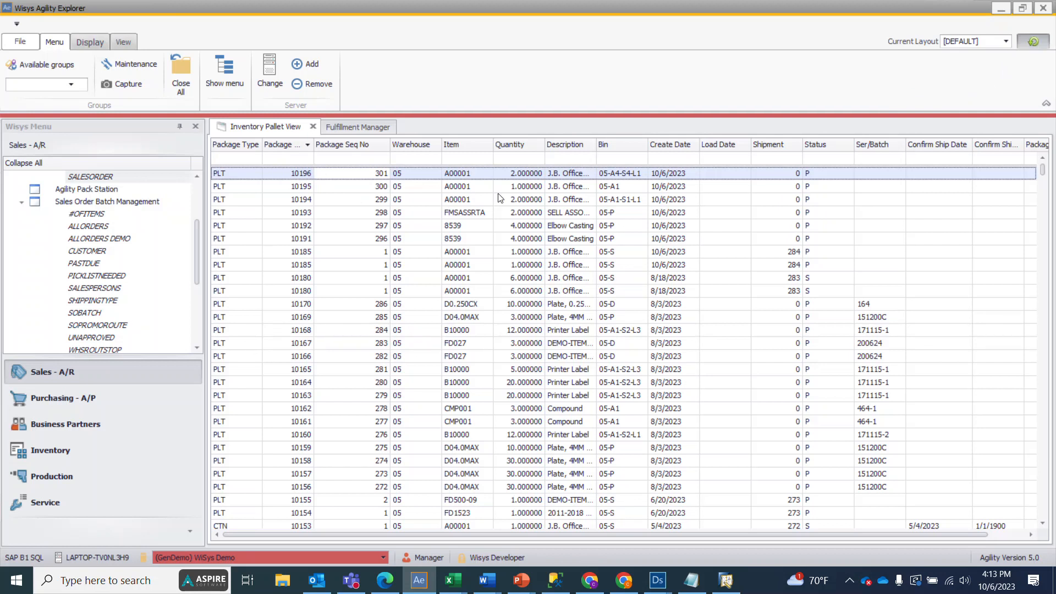
click(285, 144)
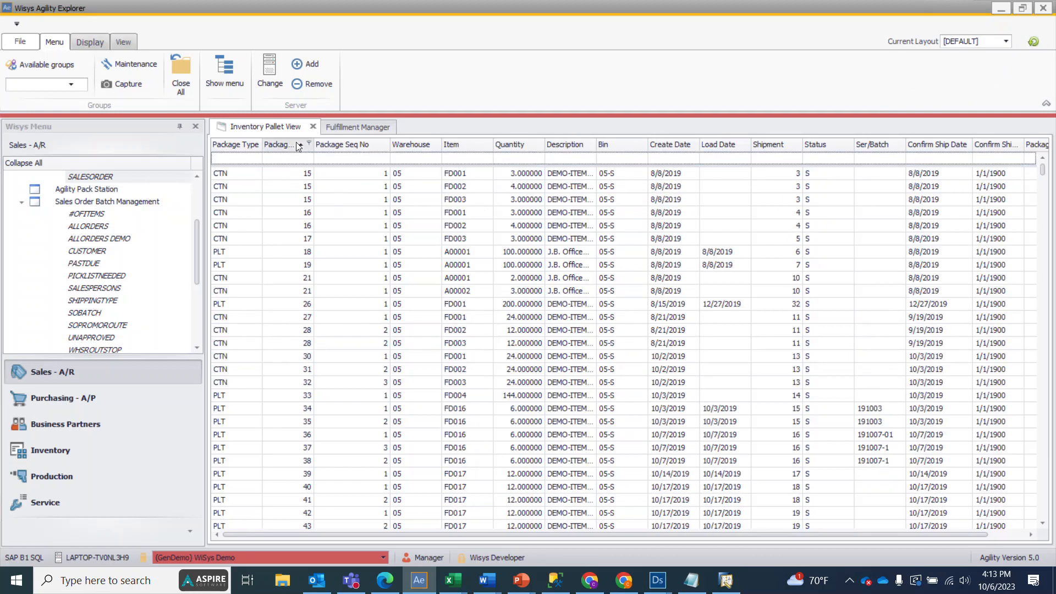
click(298, 146)
click(302, 176)
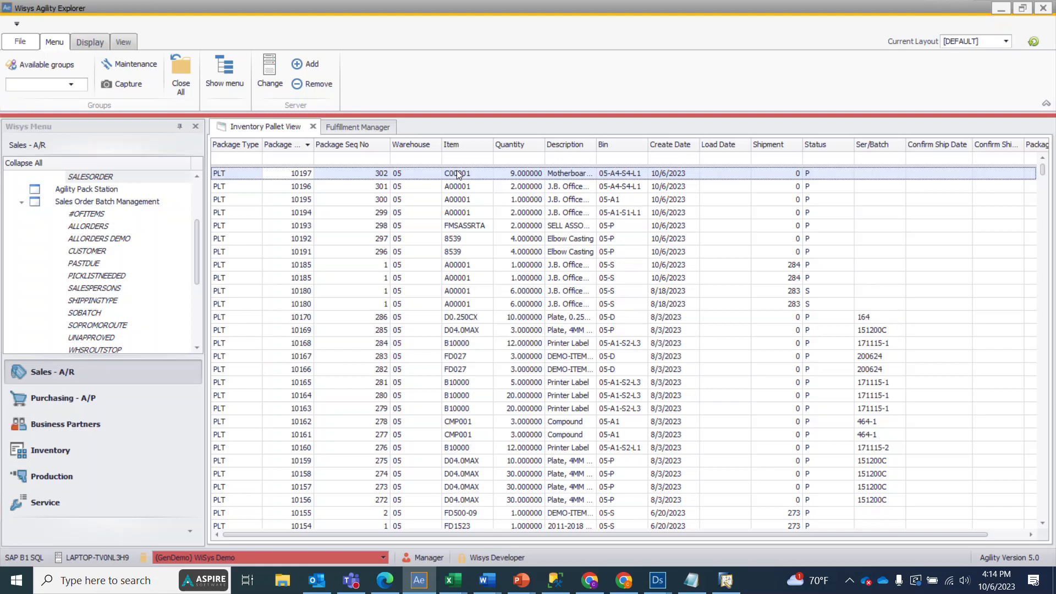
Step: Switch back to the ToM Palletize Grid and check the row for item A00003 in bin 05-A1-S1-L3
mouse_move(658, 580)
click(722, 533)
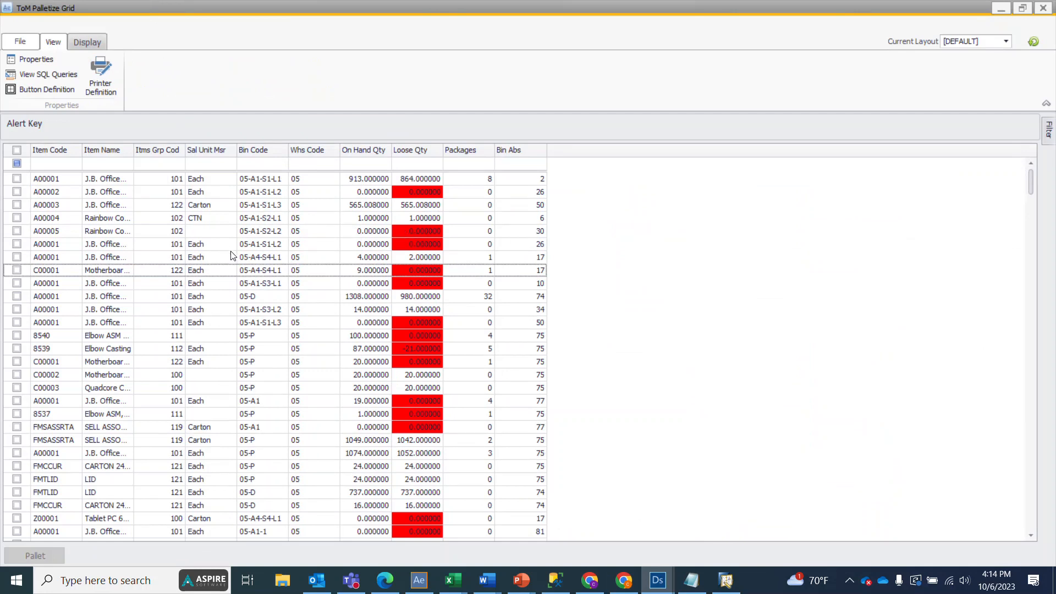
click(17, 205)
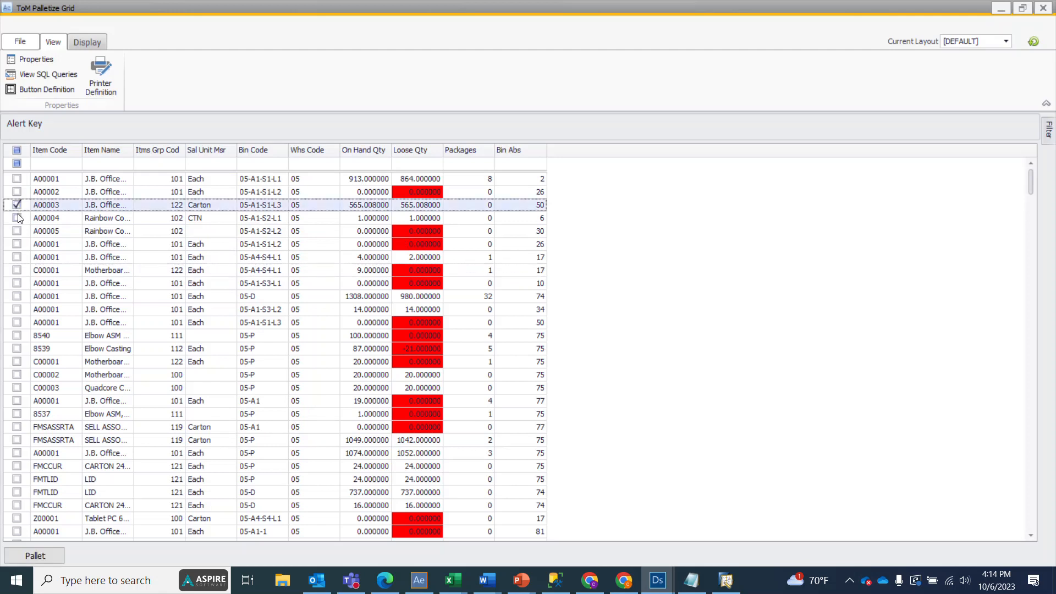
click(17, 218)
click(17, 231)
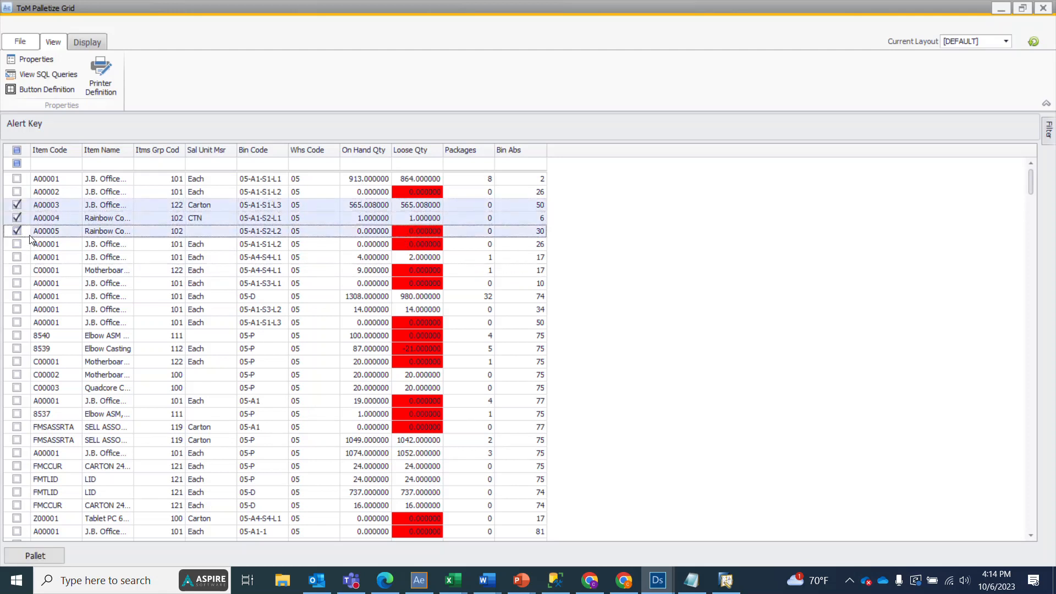
click(16, 218)
click(16, 231)
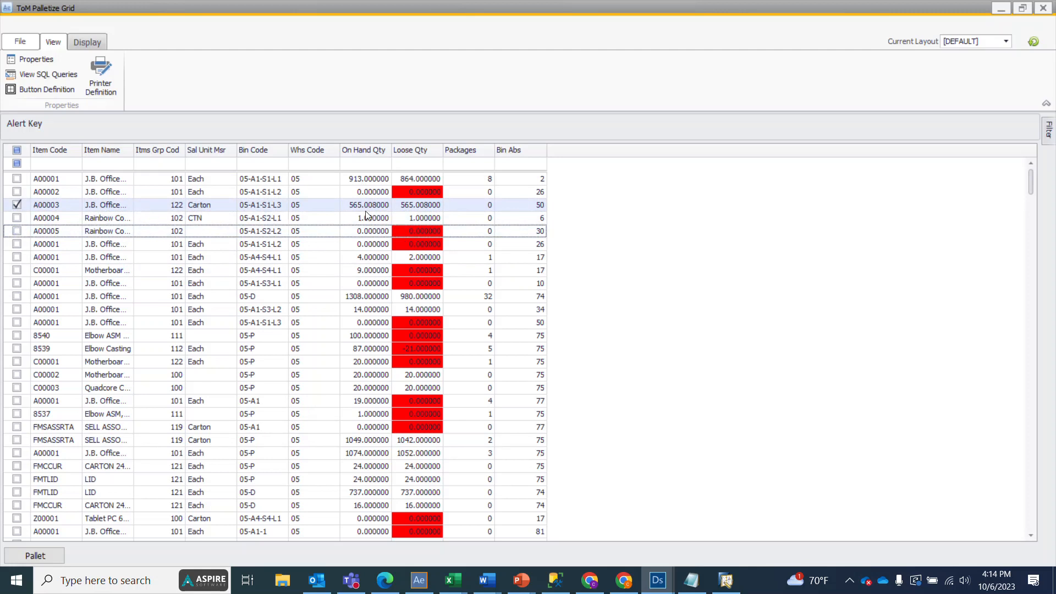